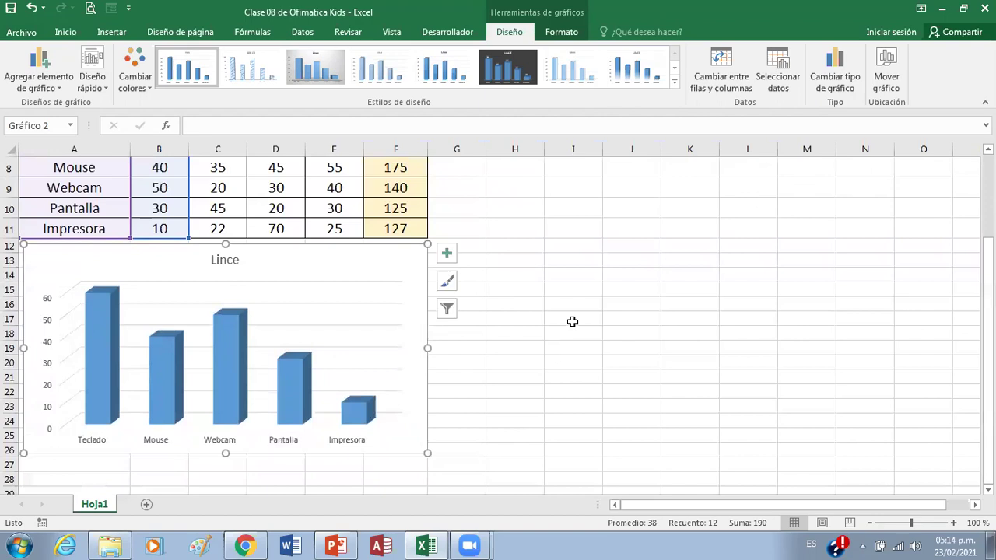
# - Add "Ventas en" before the existing word in the chart title so it reads "Ventas en Lince"
pyautogui.scroll(2, 491, 486)
pyautogui.scroll(-2, 491, 487)
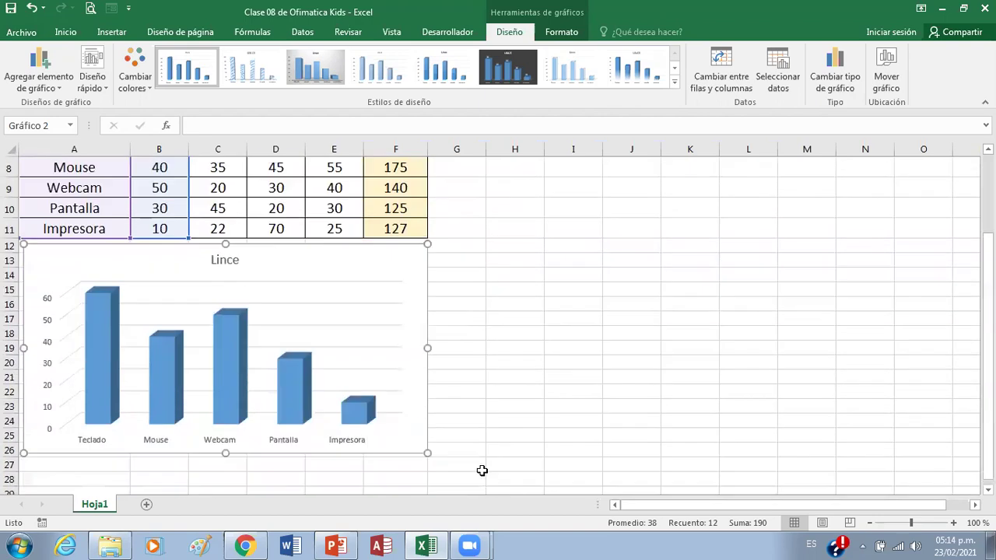
pyautogui.click(223, 260)
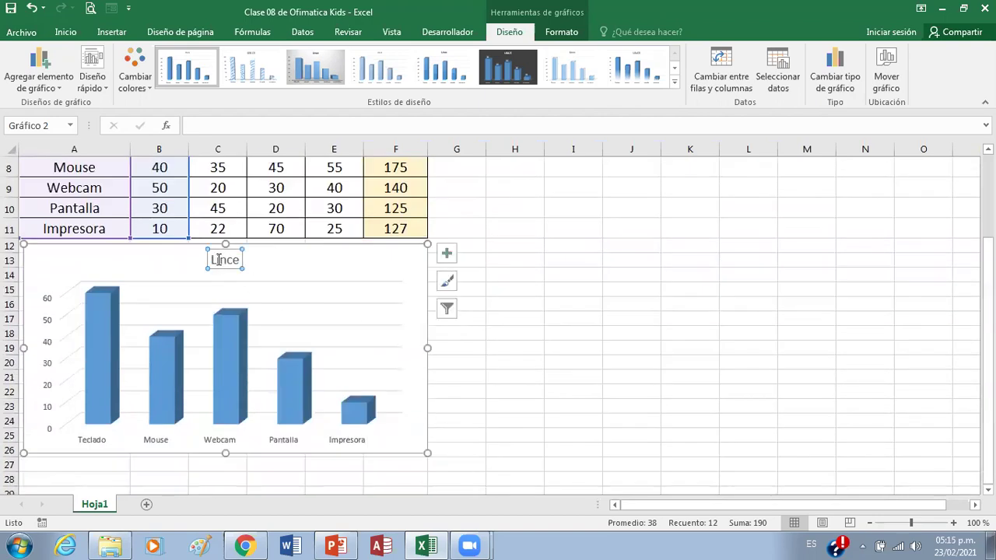
pyautogui.click(221, 264)
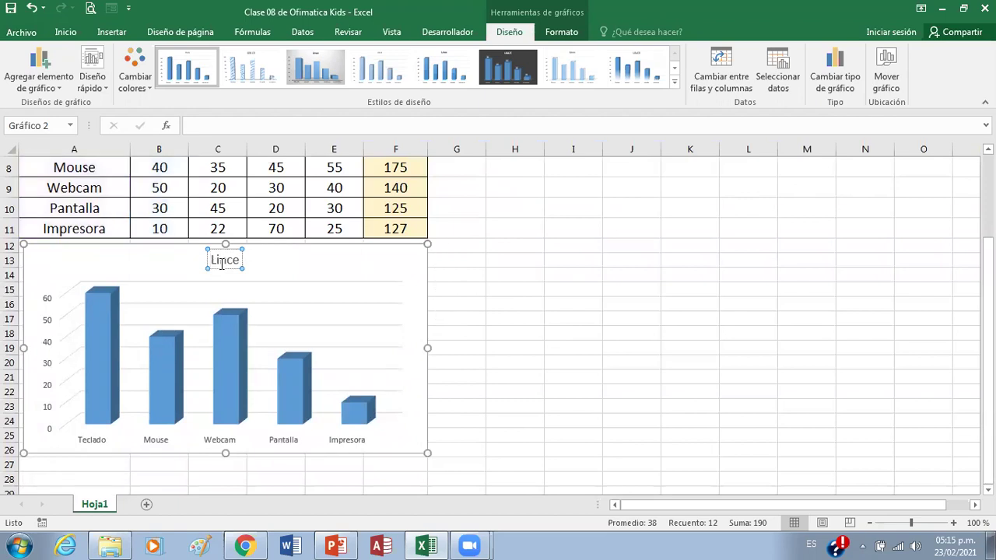
pyautogui.write('Ventas en')
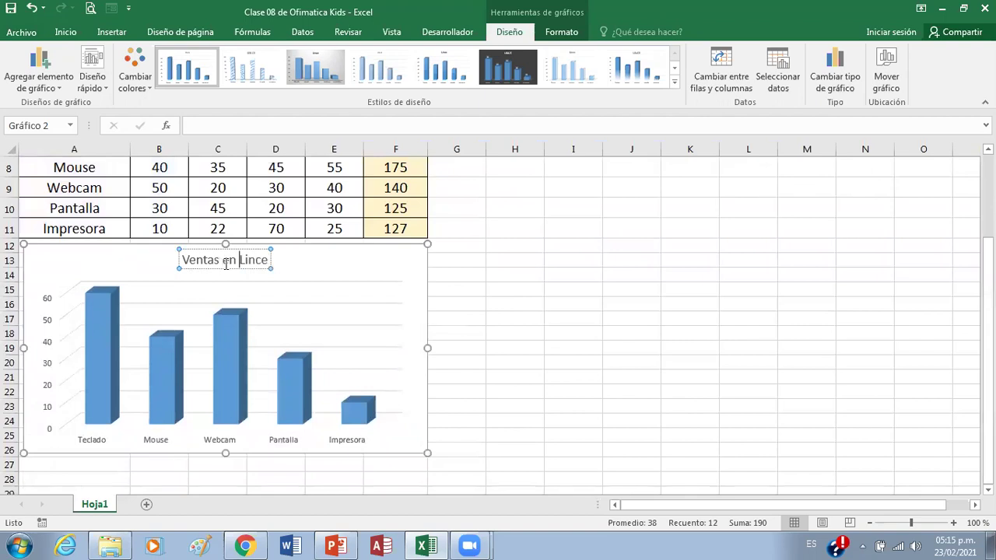
# - Format the whole chart title as bold, 18 pt, in standard dark blue
pyautogui.moveTo(183, 260); pyautogui.dragTo(263, 260)
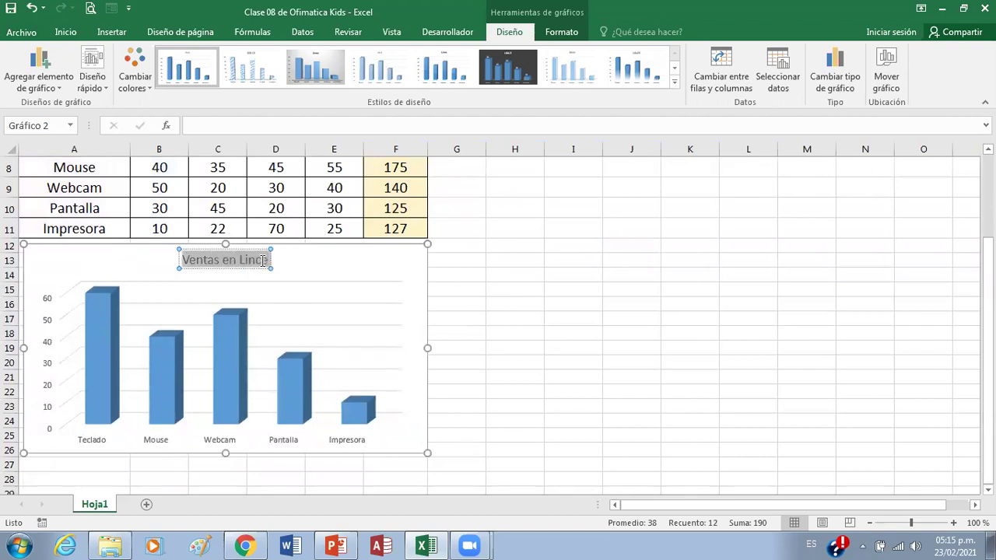
pyautogui.click(278, 239)
pyautogui.click(358, 221)
pyautogui.click(358, 224)
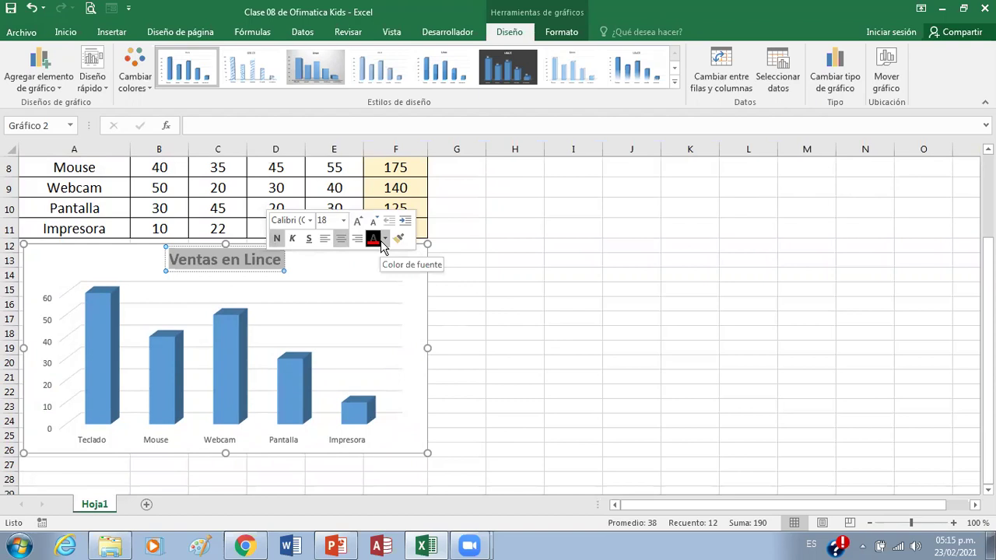
pyautogui.click(386, 239)
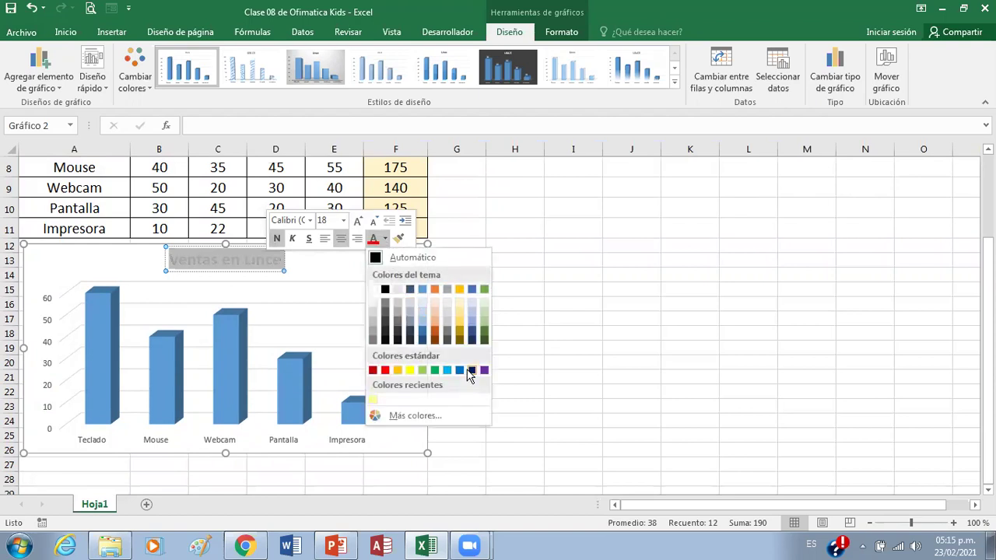
pyautogui.click(470, 370)
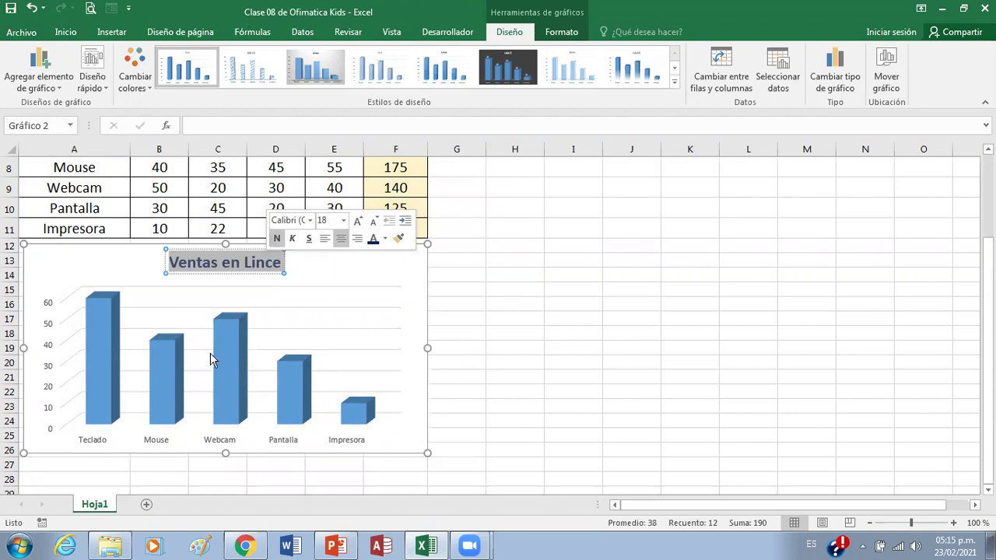
# - Format the chart's category axis labels as bold, 10 pt, in standard dark blue
pyautogui.click(154, 442)
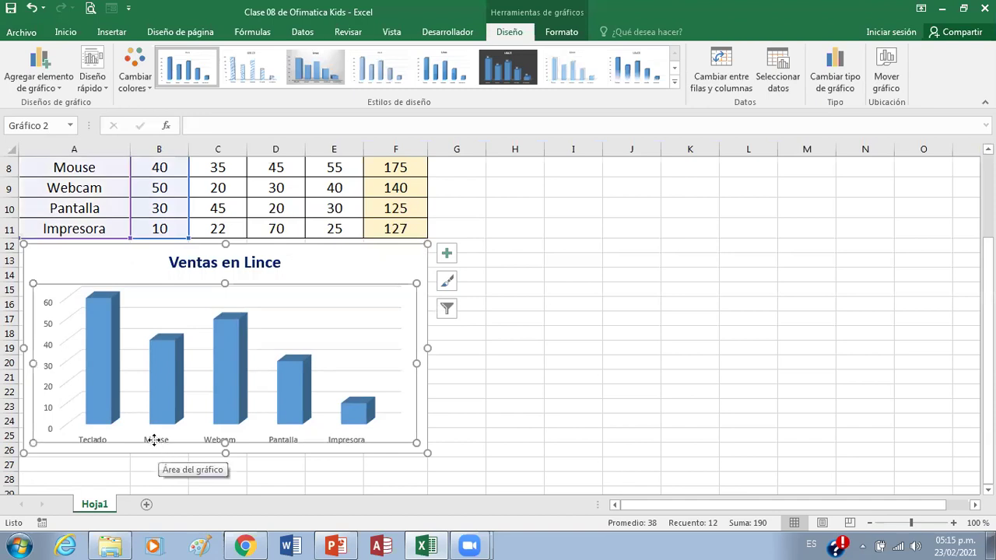
pyautogui.click(155, 441)
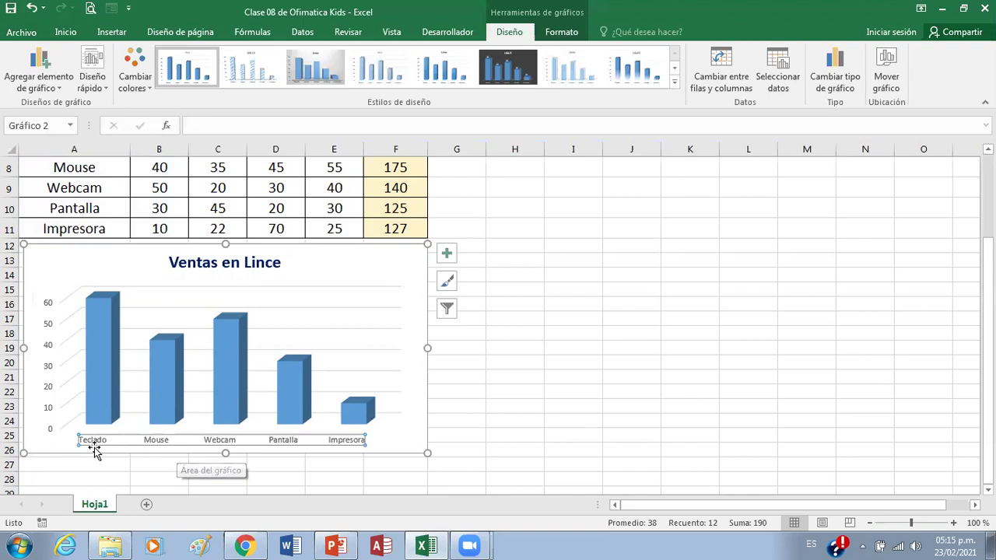
pyautogui.click(66, 32)
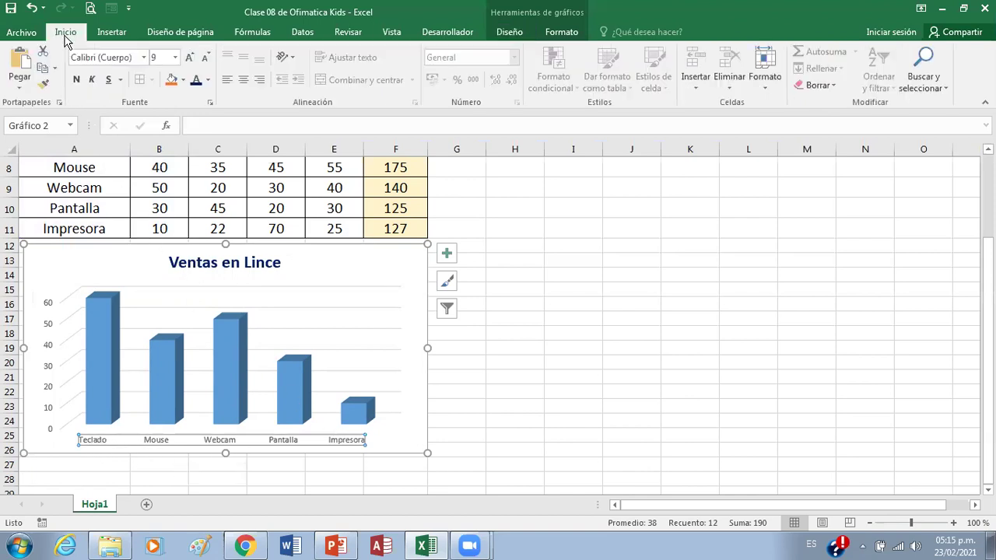
pyautogui.click(77, 81)
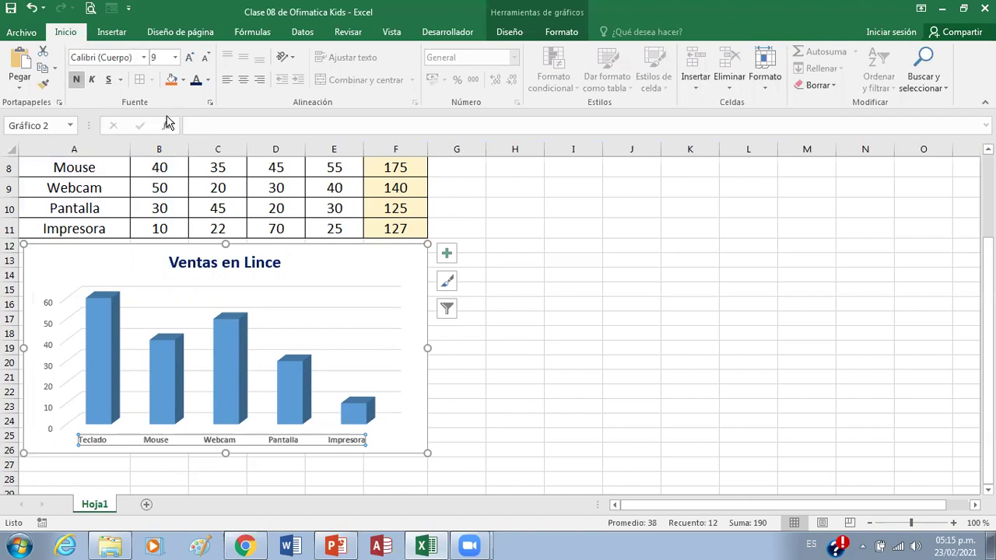
pyautogui.click(209, 84)
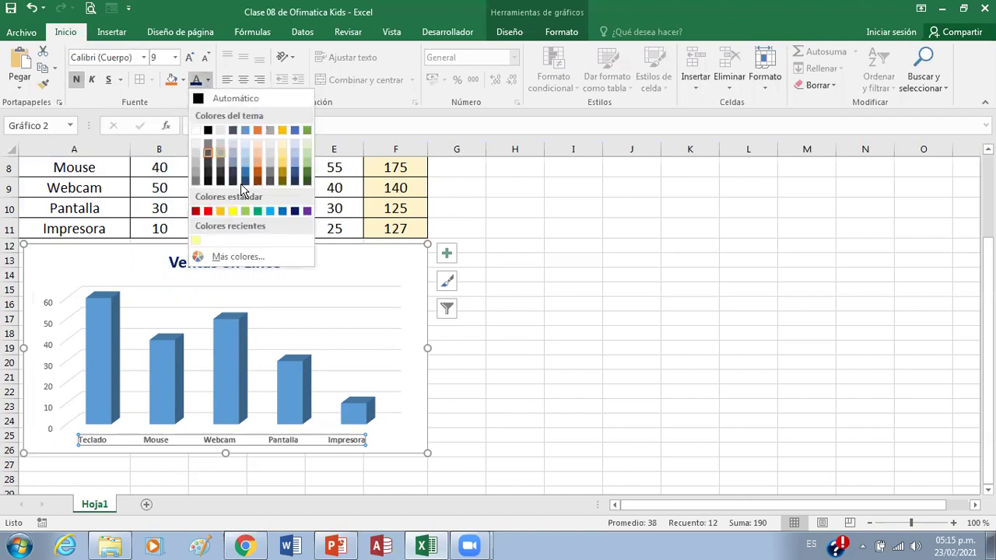
pyautogui.click(294, 209)
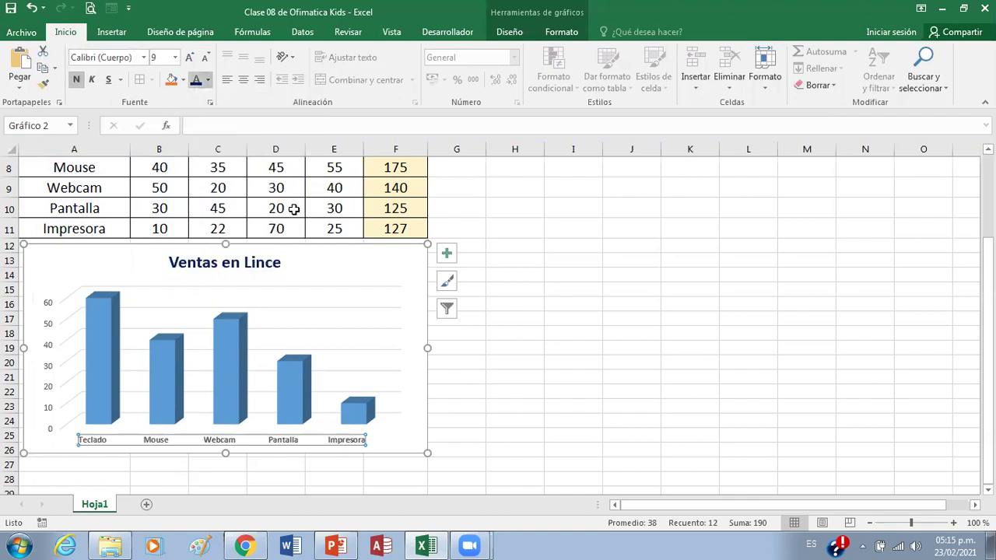
pyautogui.click(189, 59)
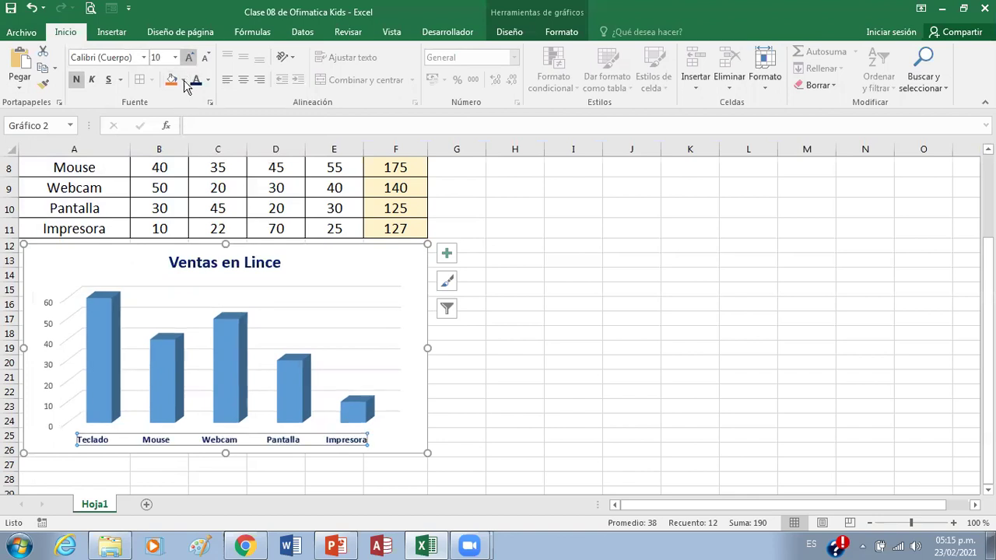
# - Format the chart's vertical axis numbers as bold, 10 pt, in dark blue
pyautogui.click(49, 326)
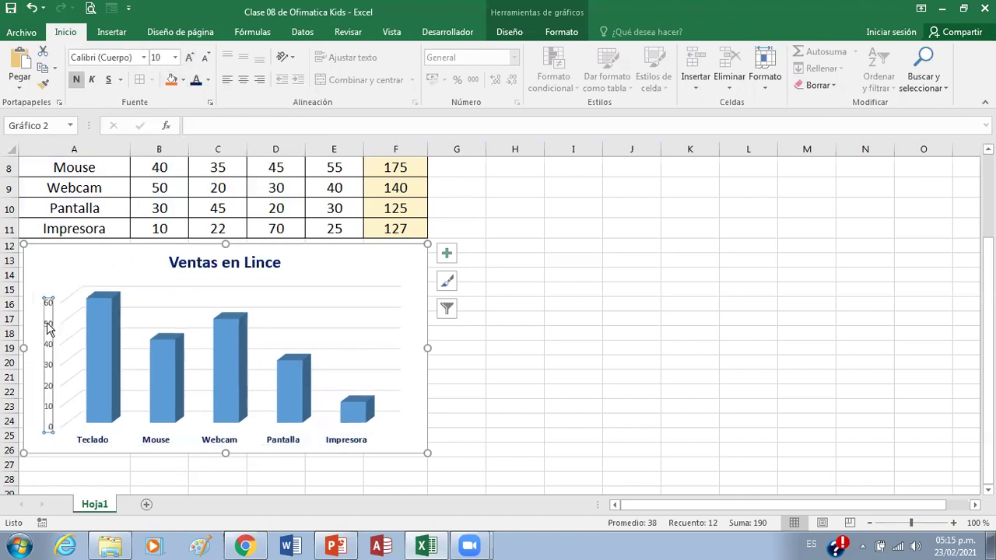
pyautogui.click(189, 58)
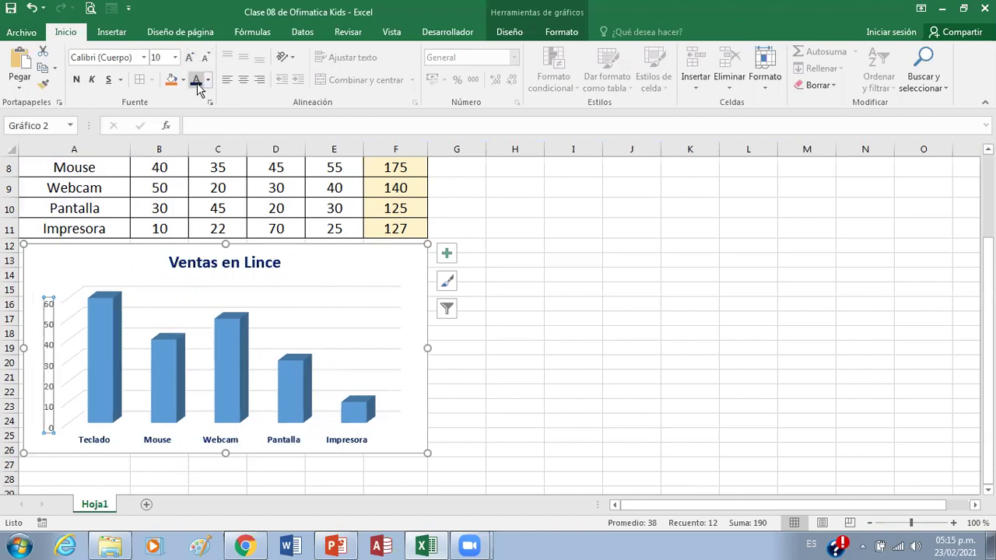
pyautogui.click(78, 79)
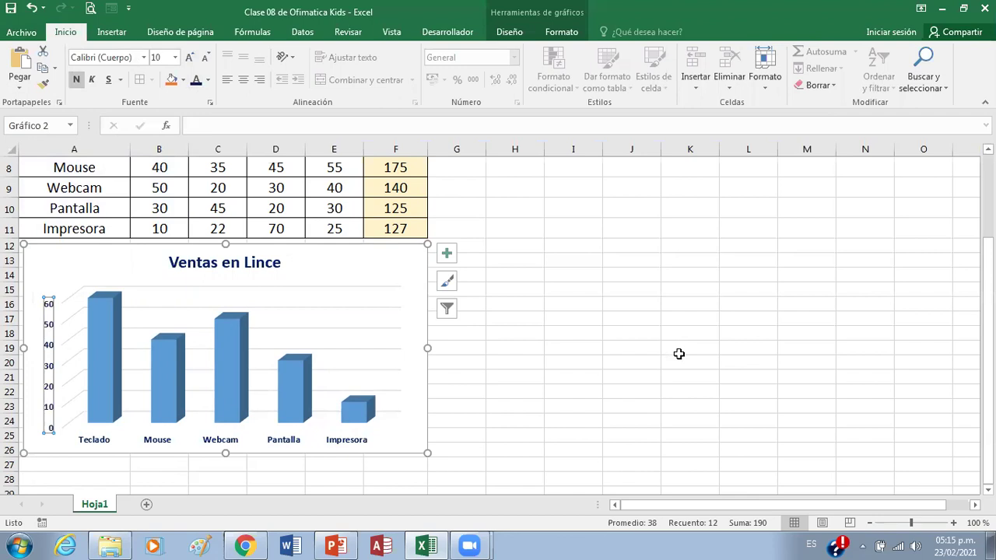
# - Check the sample chart on the PowerPoint slide, return to Excel and fill all columns of the Lince series with standard red
pyautogui.click(335, 549)
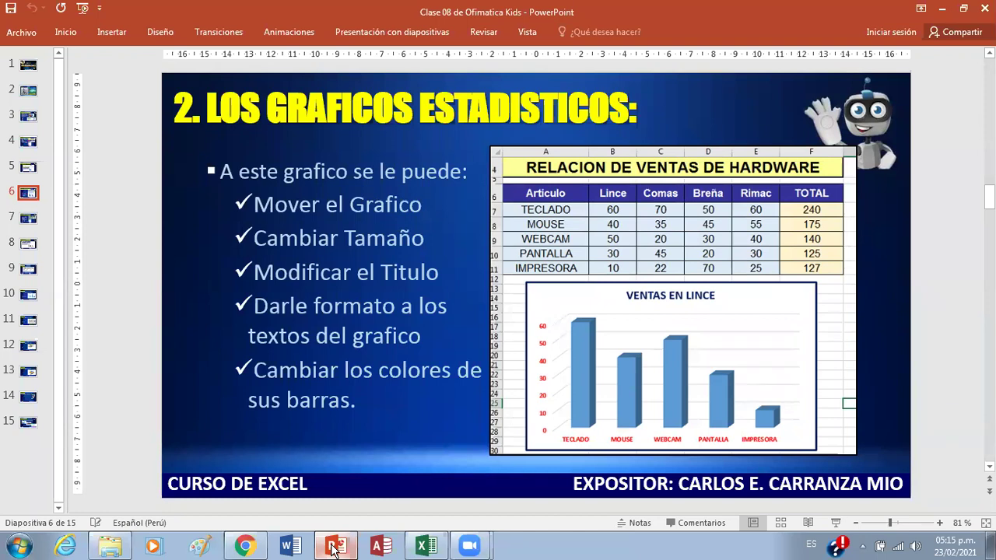
pyautogui.click(335, 549)
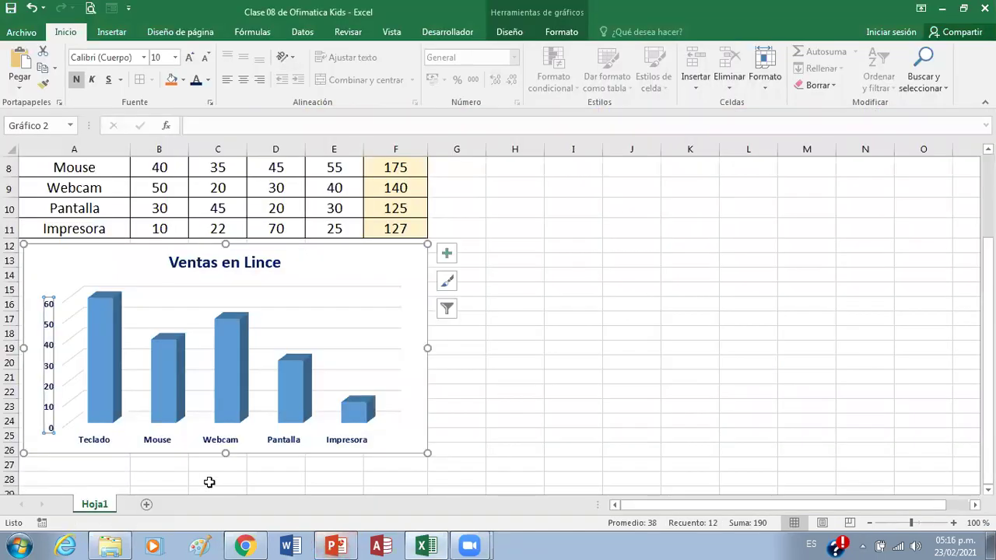
pyautogui.click(112, 378)
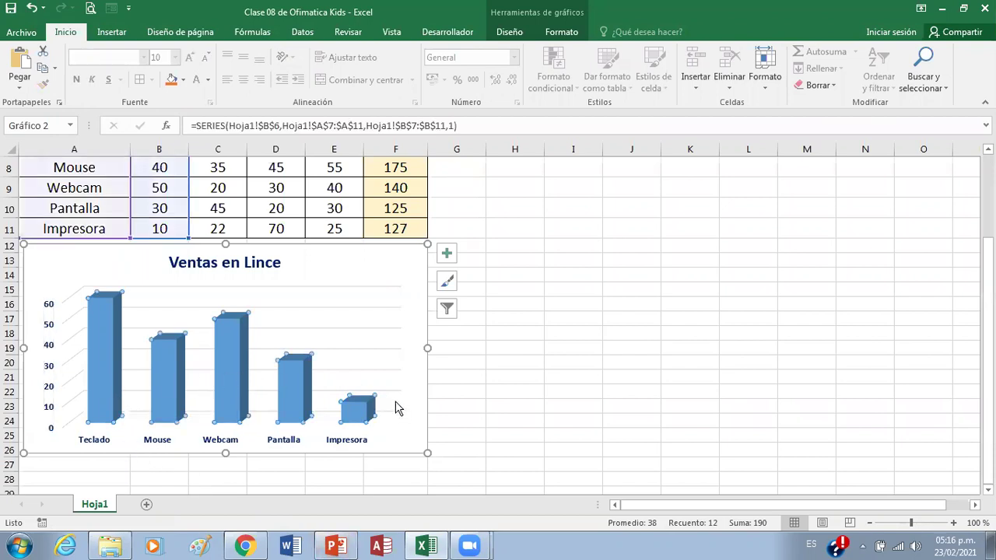
pyautogui.click(513, 33)
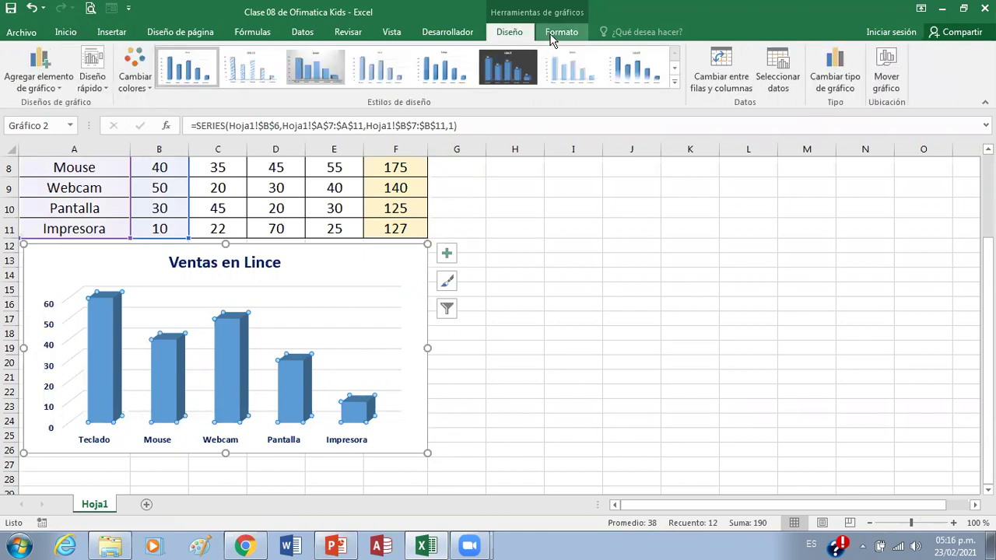
pyautogui.click(553, 34)
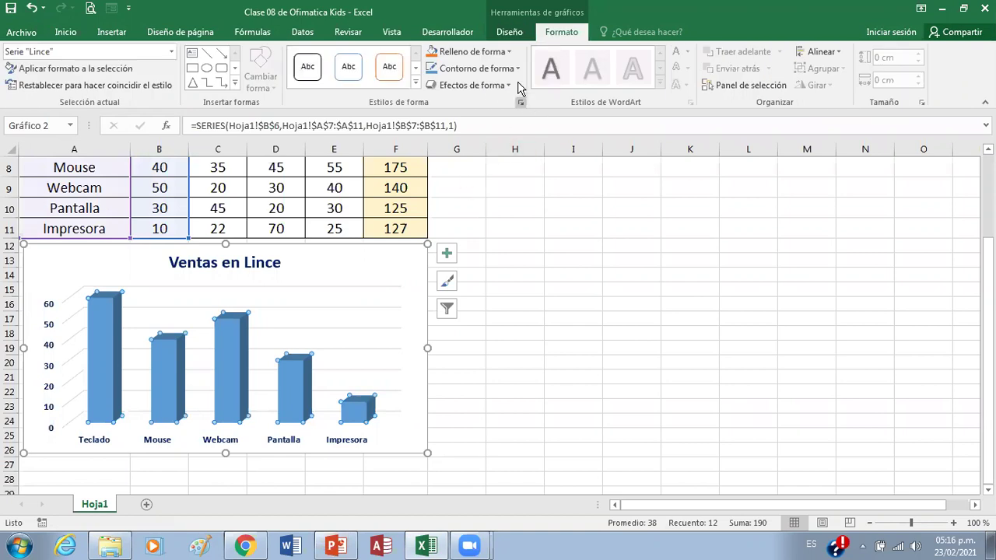
pyautogui.click(510, 51)
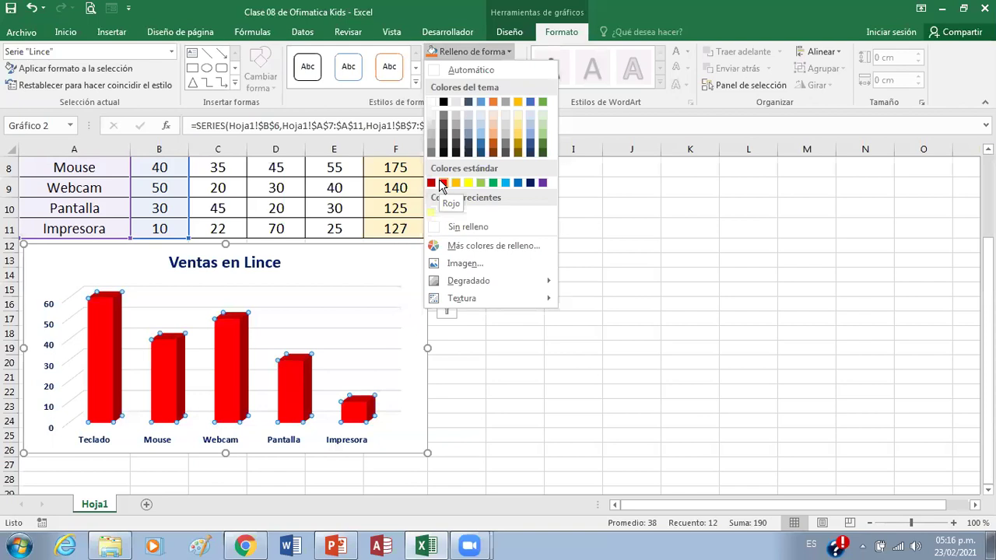
pyautogui.click(442, 184)
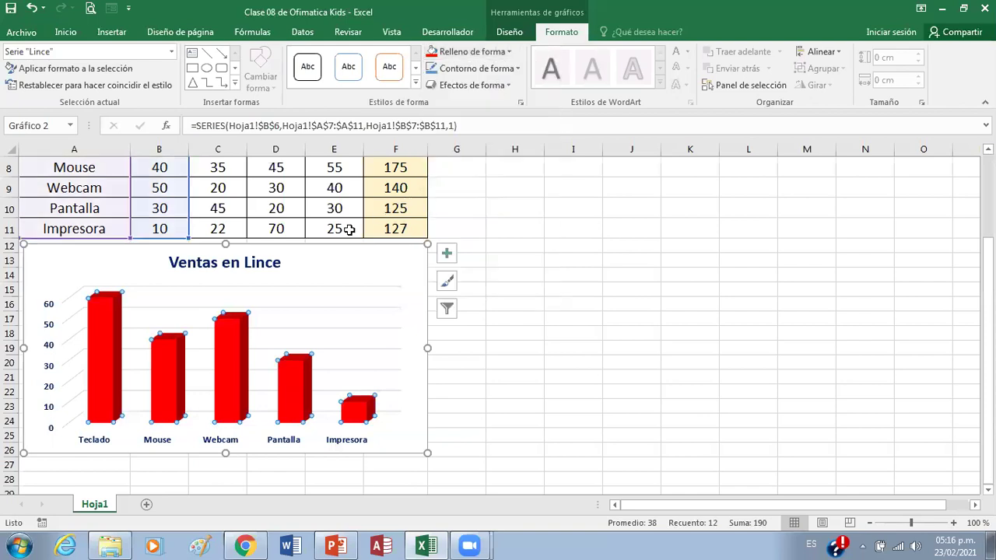
# - Fill only the Mouse column with dark green and only the Webcam column with standard orange
pyautogui.click(169, 366)
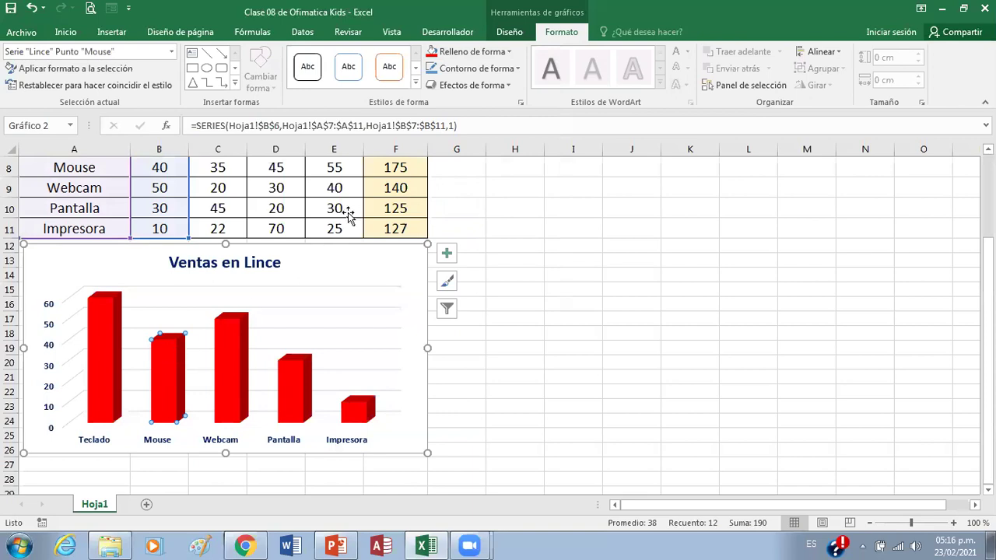
pyautogui.click(508, 51)
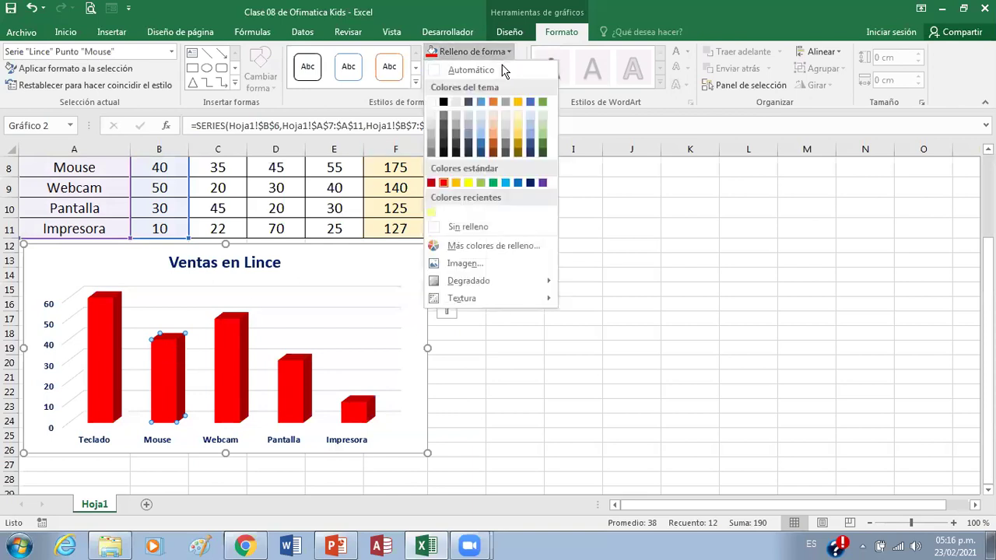
pyautogui.click(541, 139)
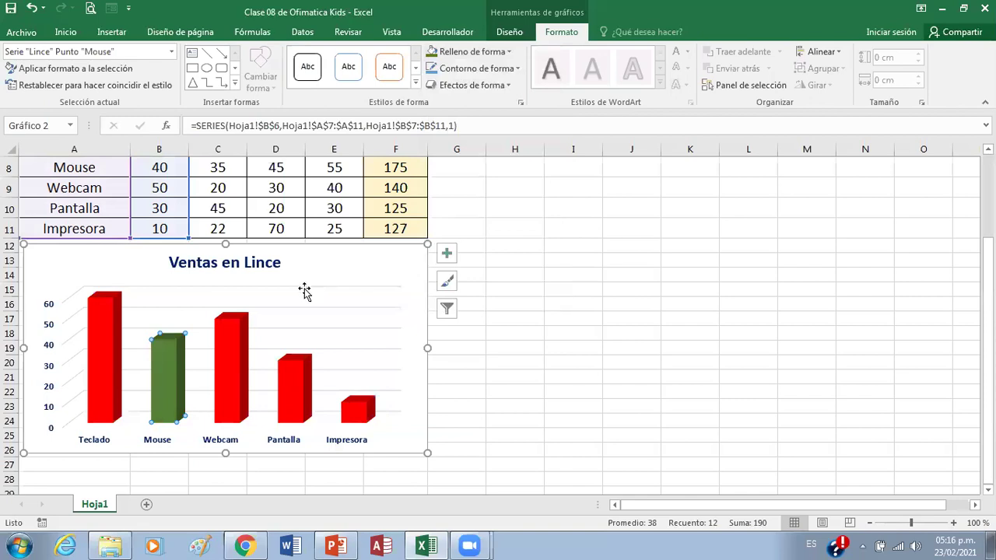
pyautogui.click(243, 333)
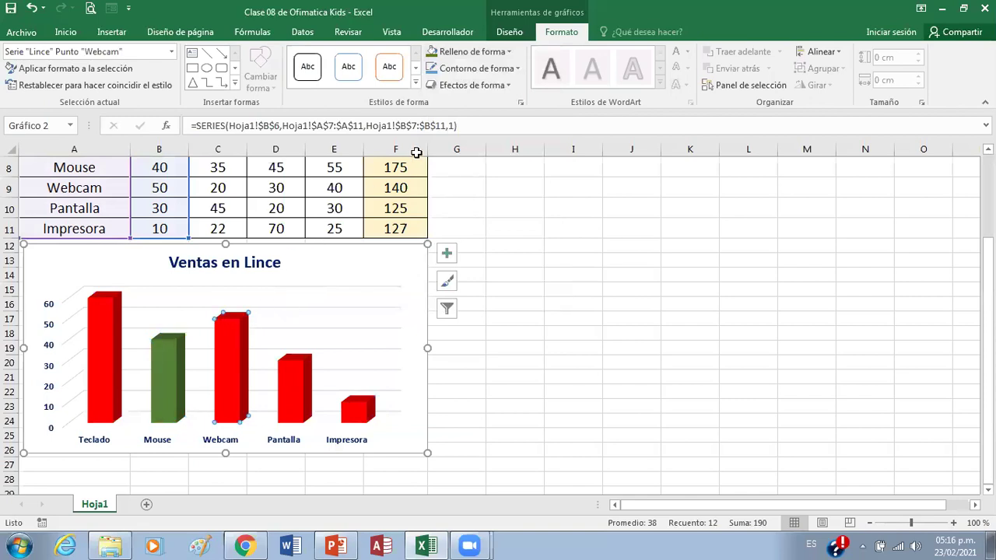
pyautogui.click(509, 53)
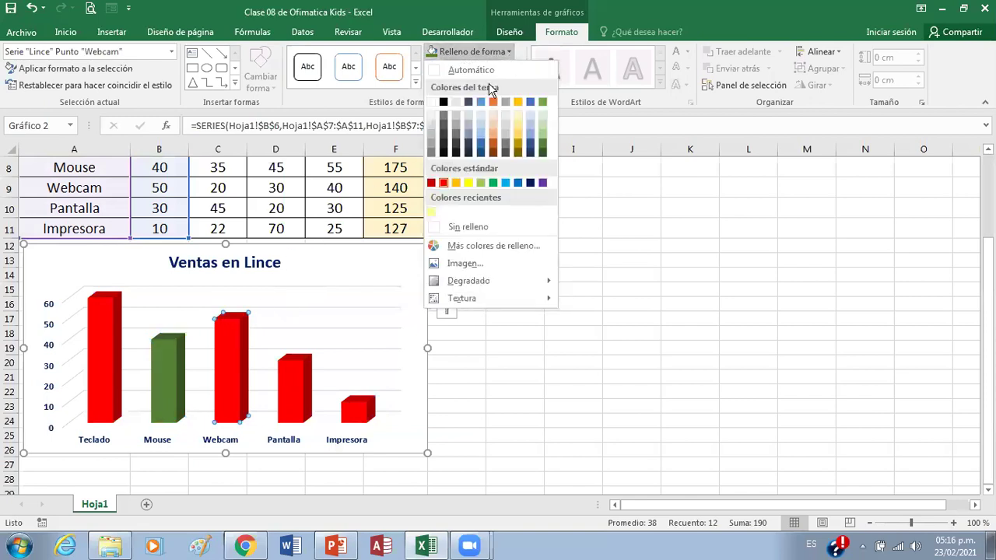
pyautogui.click(456, 183)
# - Fill only the Pantalla column with a light blue theme colour
pyautogui.click(302, 384)
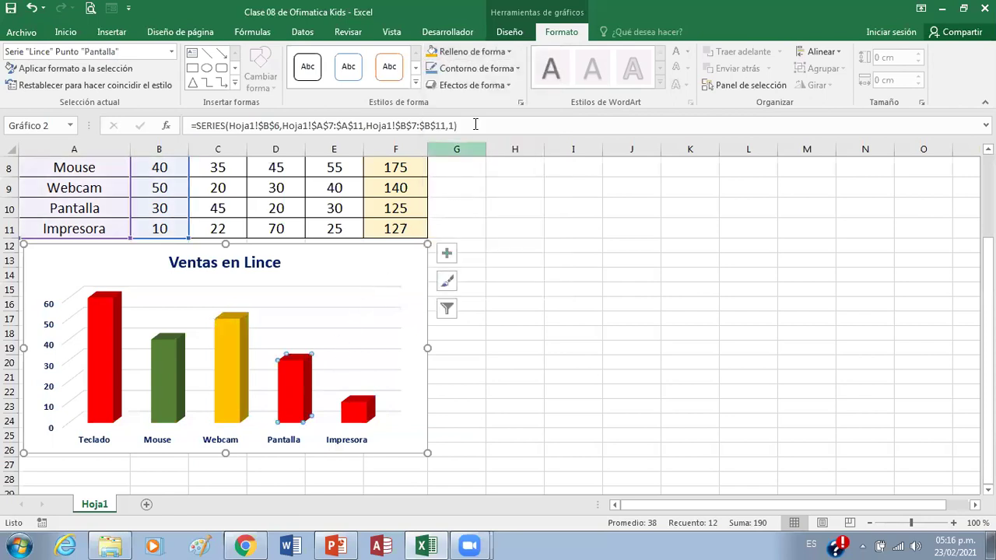
pyautogui.click(508, 50)
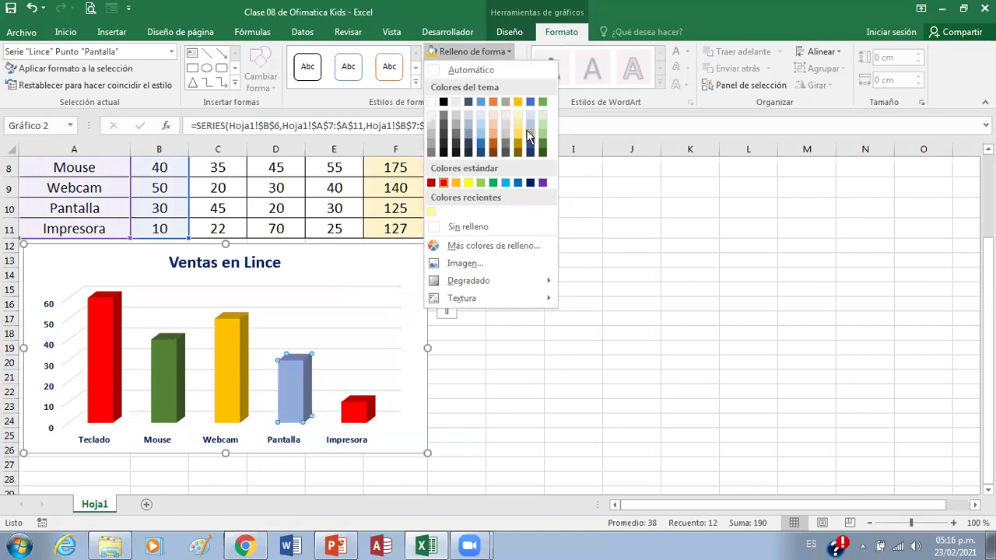
pyautogui.click(529, 121)
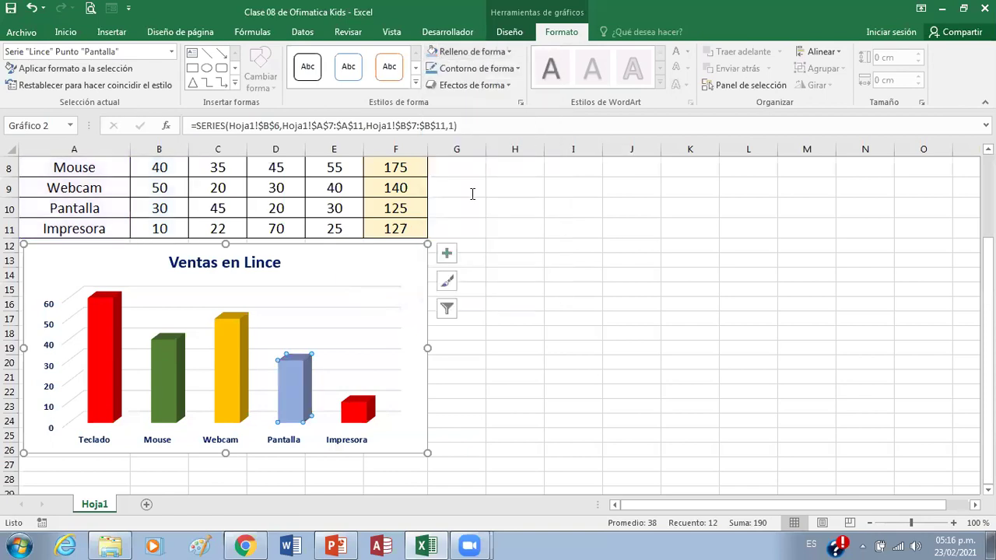
# - Fill only the Impresora column of the chart with a dark grey theme colour
pyautogui.click(348, 423)
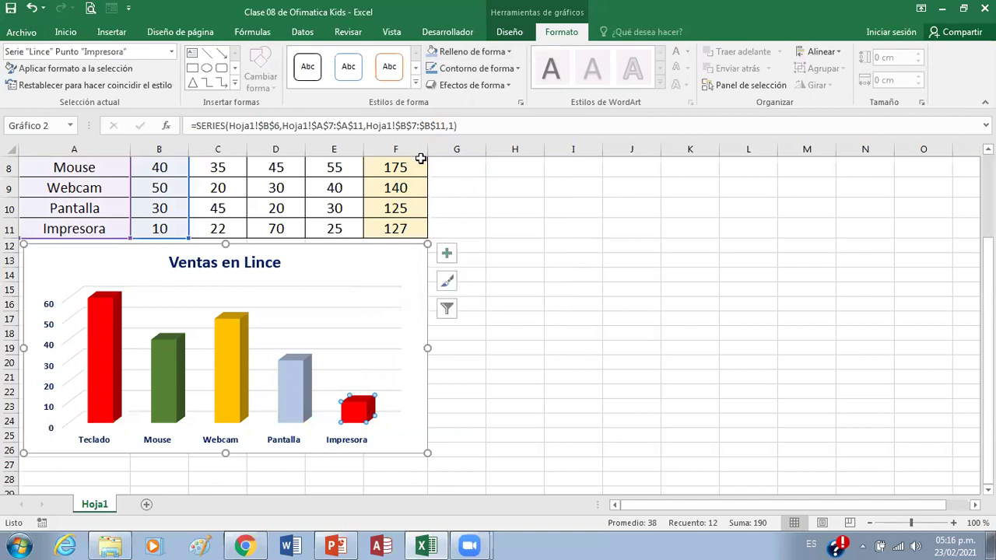
pyautogui.click(461, 52)
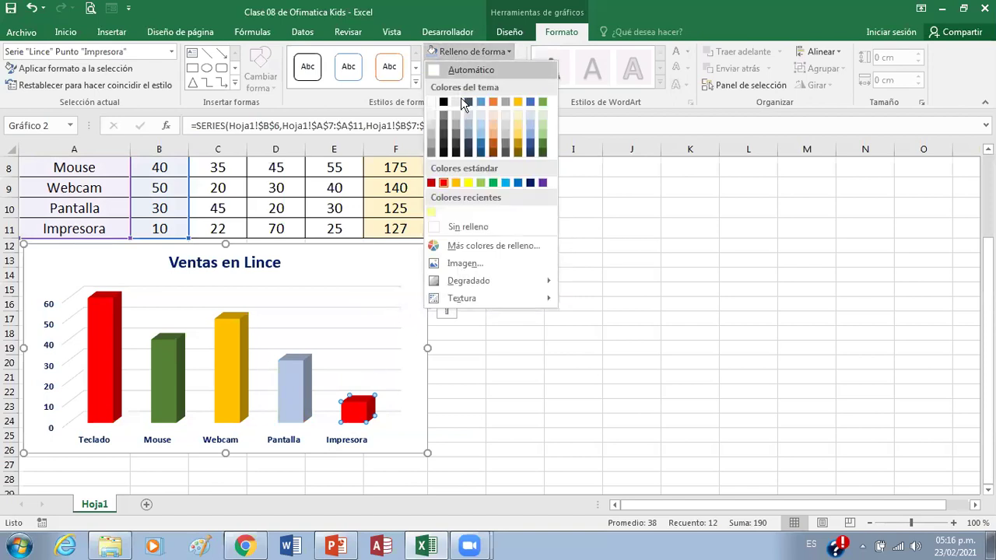
pyautogui.click(457, 140)
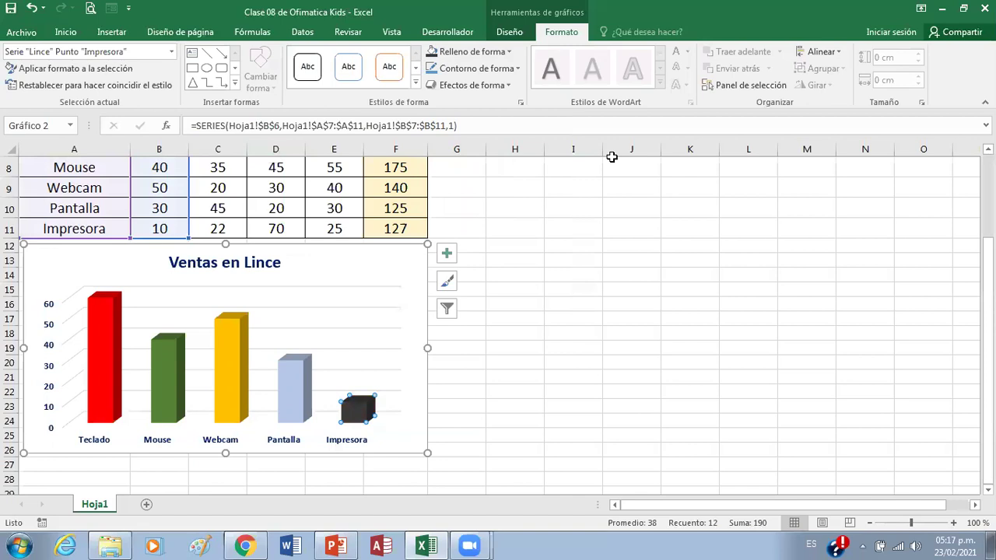
pyautogui.click(788, 286)
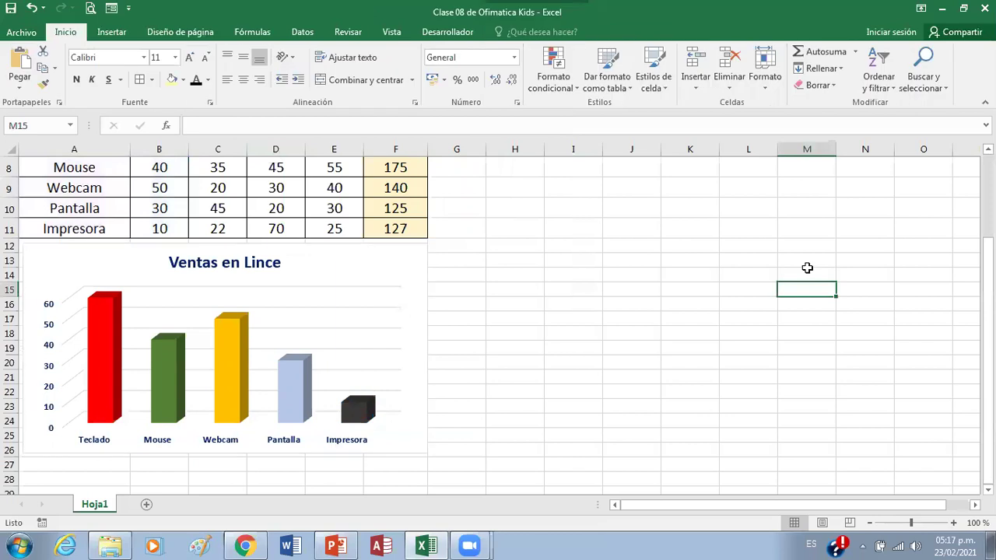
# - Outline the Lince chart's area in standard dark blue with a line thickness of 2¼ pt
pyautogui.click(409, 257)
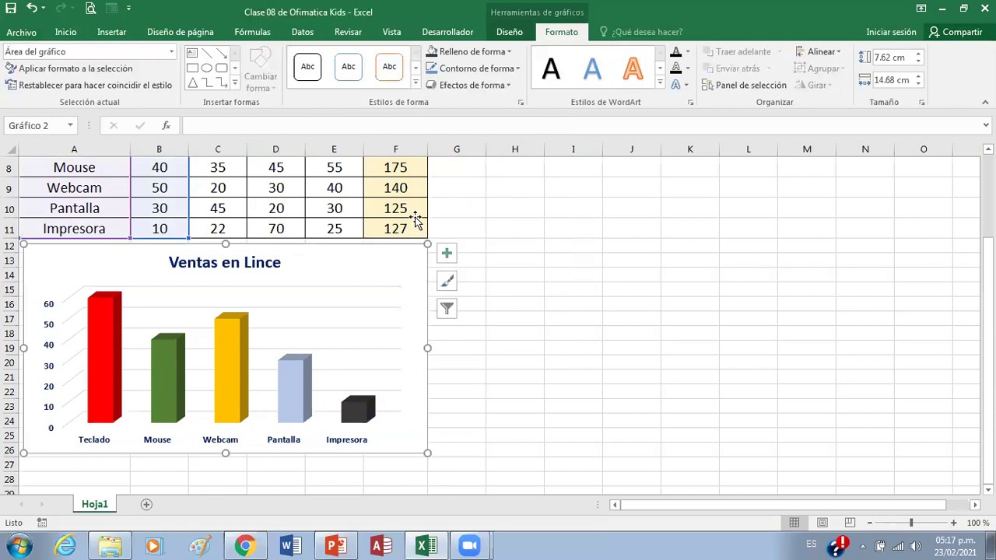
pyautogui.click(519, 68)
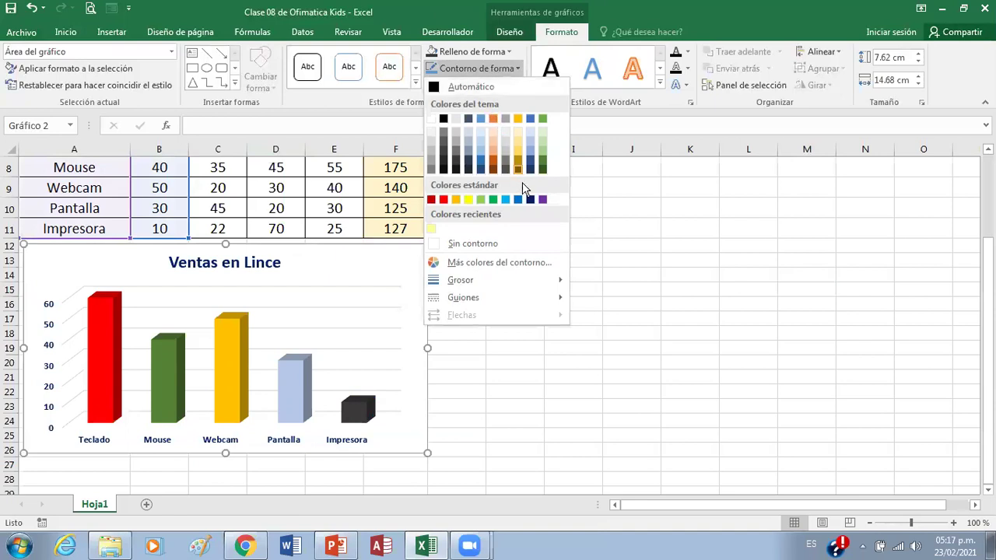
pyautogui.click(543, 200)
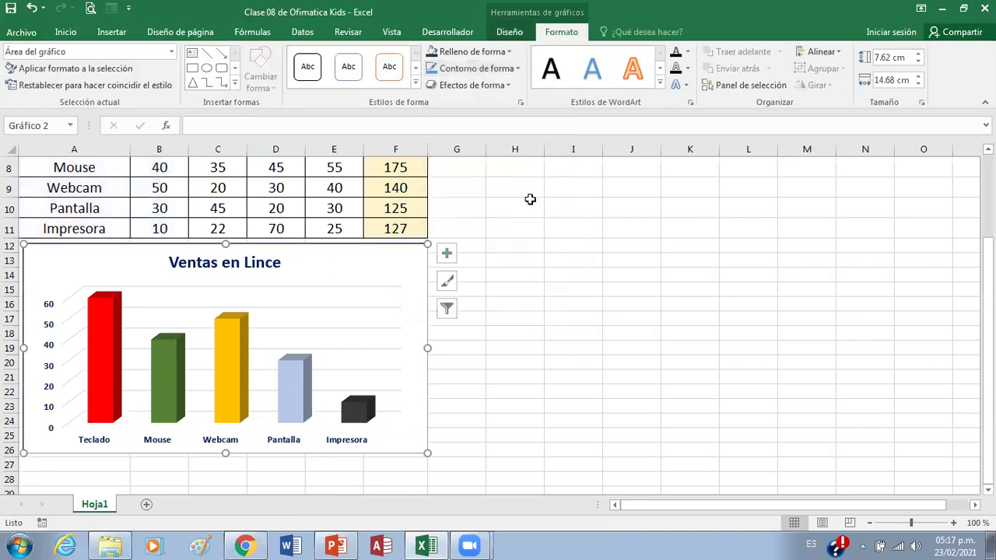
pyautogui.click(517, 68)
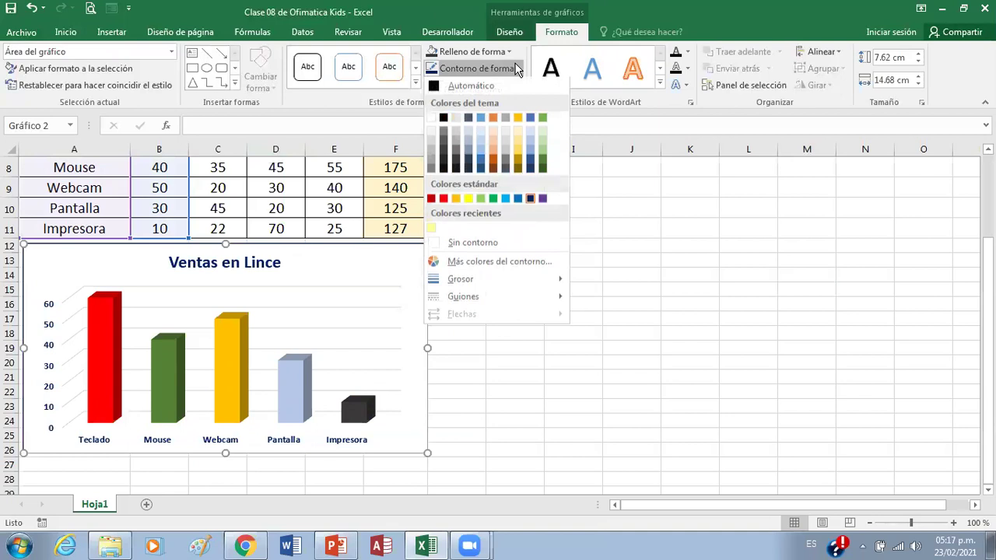
pyautogui.moveTo(518, 282)
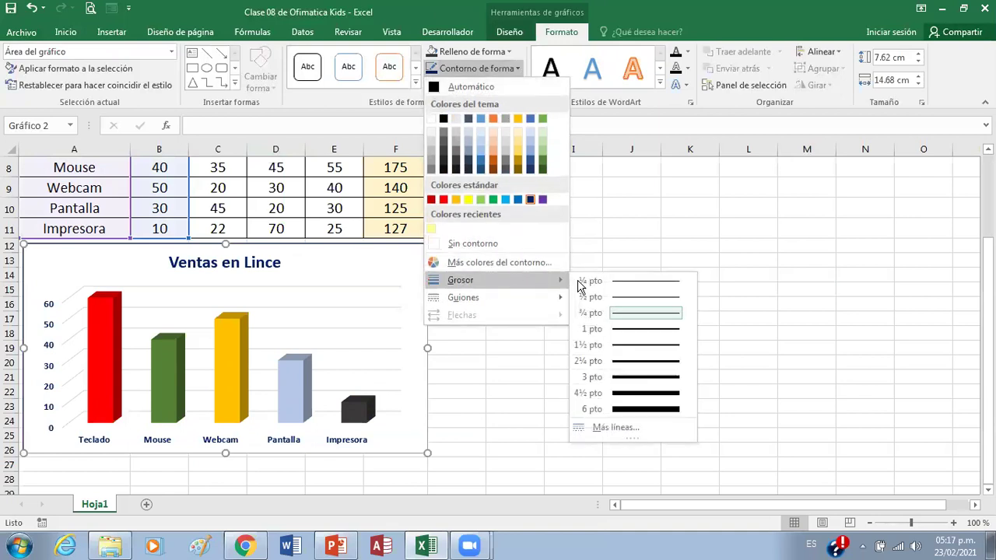
pyautogui.click(625, 363)
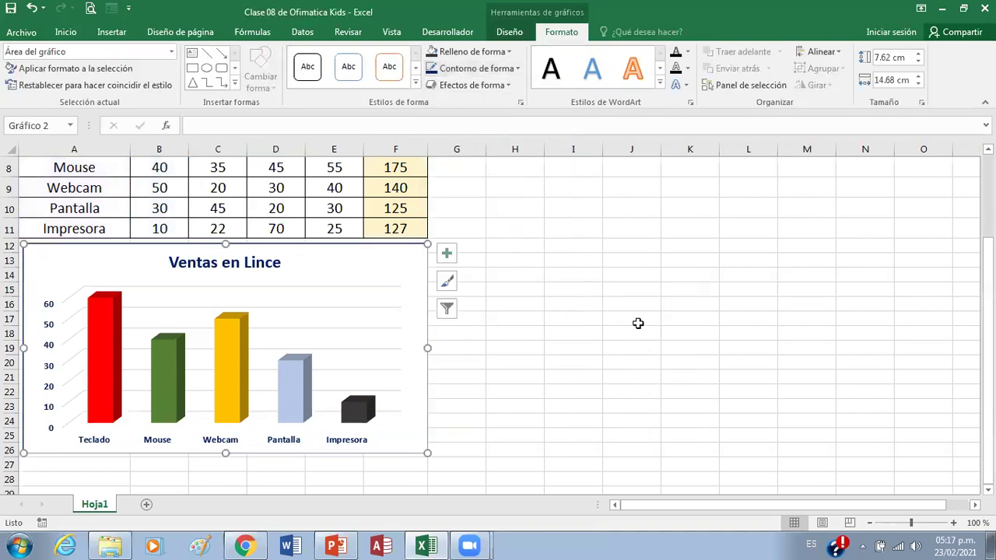
pyautogui.click(746, 296)
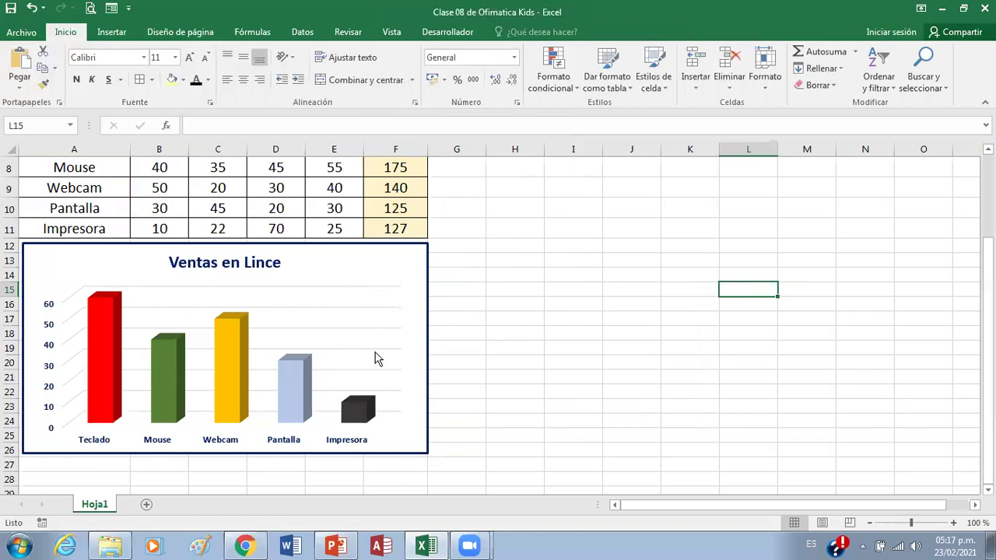
# - Fill the side walls behind the columns of the Lince chart with a grey theme colour
pyautogui.click(279, 347)
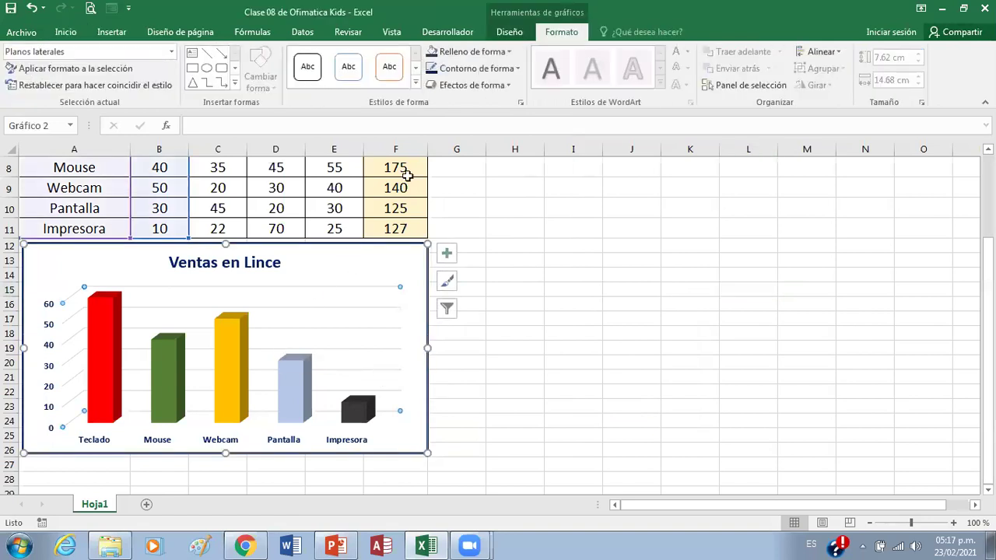
pyautogui.click(506, 52)
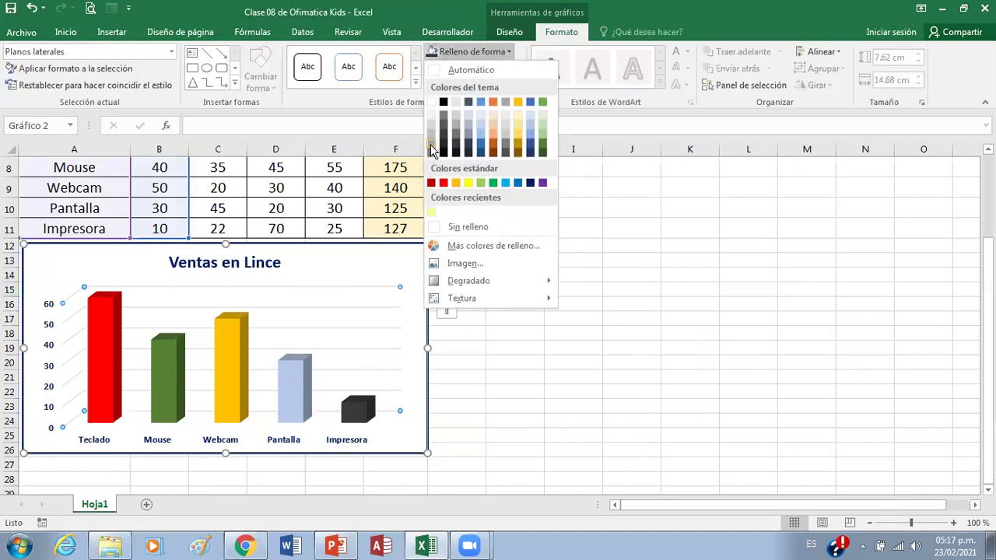
pyautogui.click(433, 148)
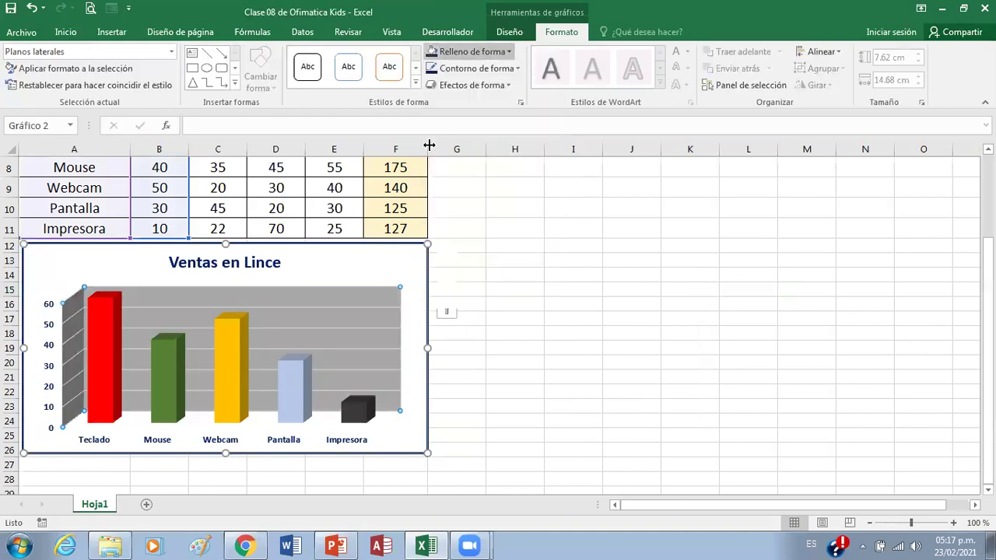
pyautogui.click(690, 299)
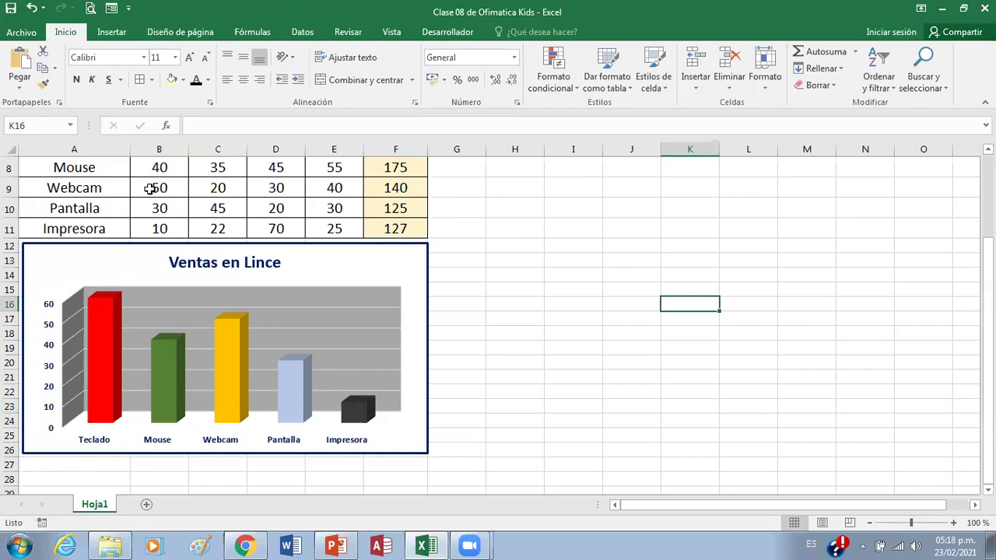
# - Compare the Lince sales values in the table with the heights of the chart's columns
pyautogui.scroll(1, 150, 189)
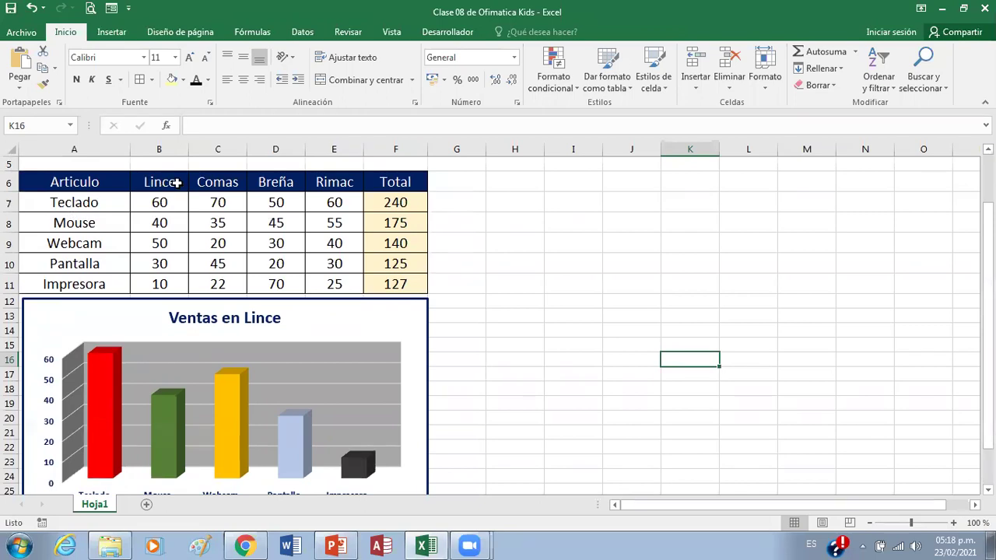
pyautogui.click(160, 204)
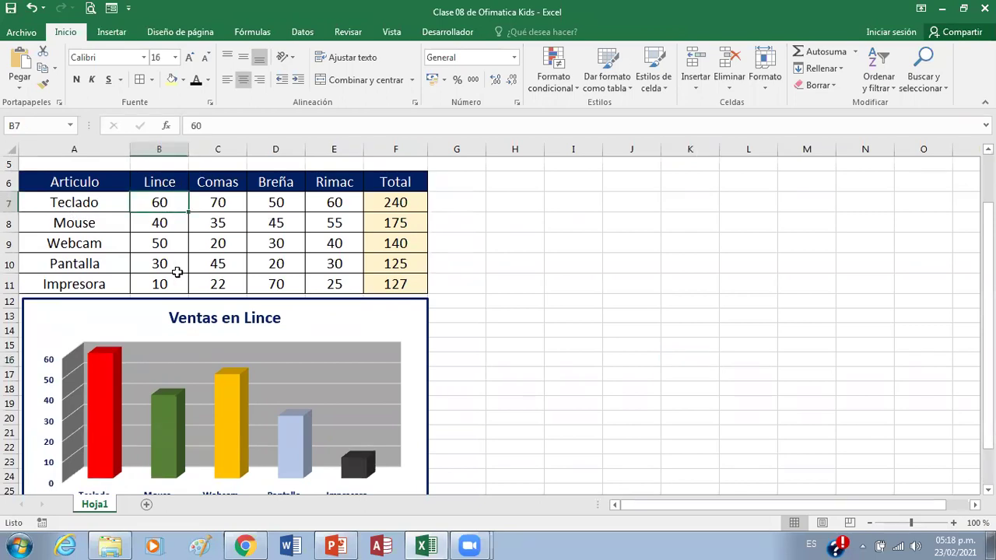
pyautogui.scroll(-1, 137, 391)
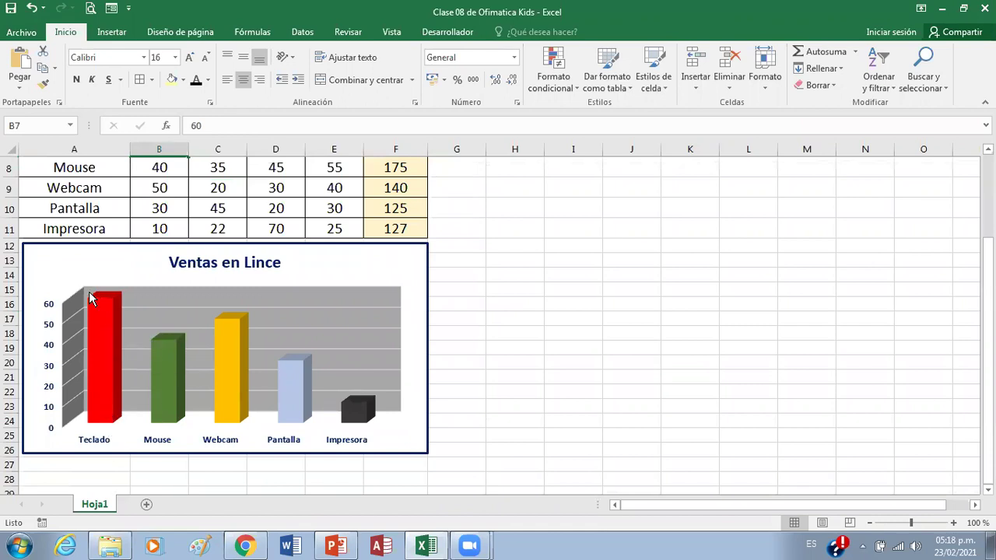
pyautogui.scroll(1, 286, 347)
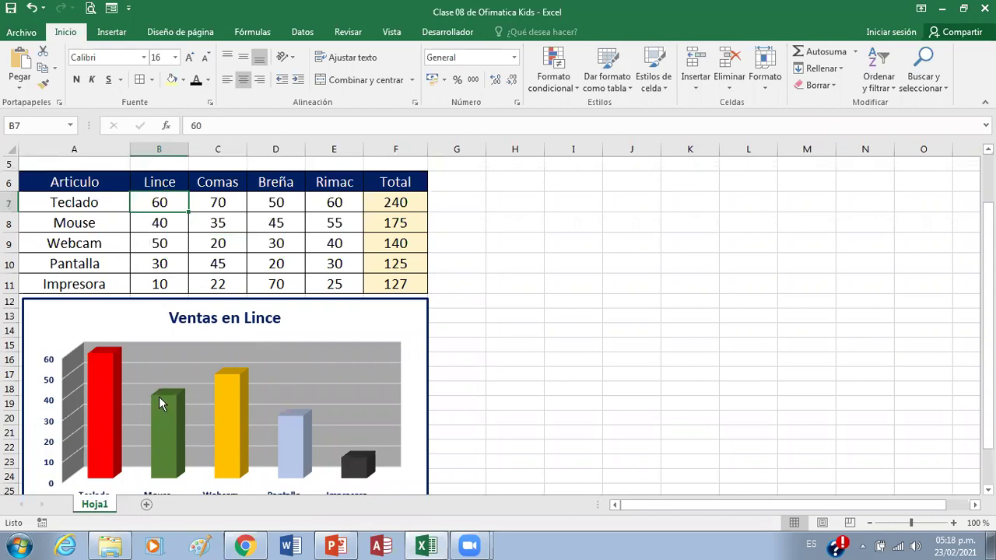
pyautogui.scroll(-1, 173, 465)
pyautogui.scroll(-1, 171, 463)
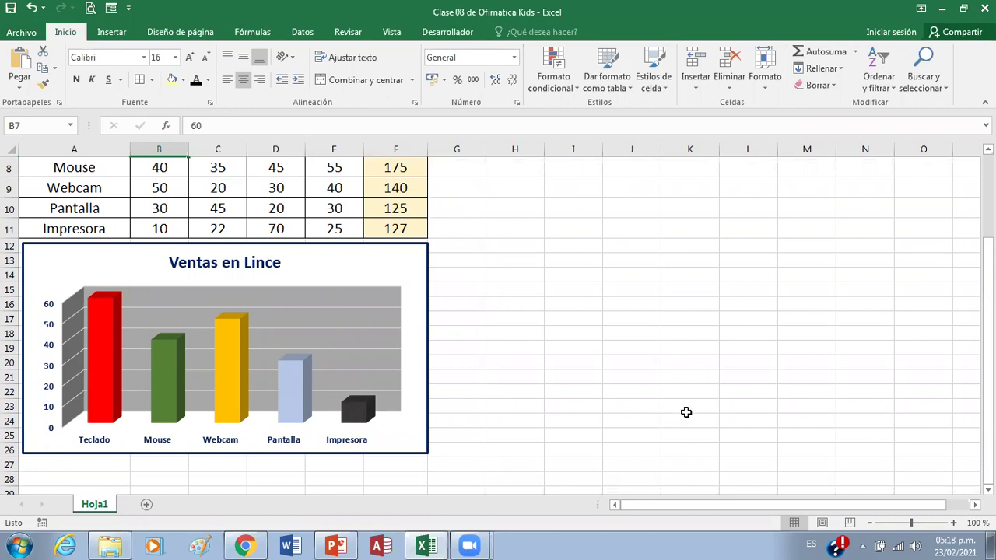
# - Set Impresora's Lince sales in B11 to 50, check the effect on the chart and undo the change
pyautogui.click(159, 228)
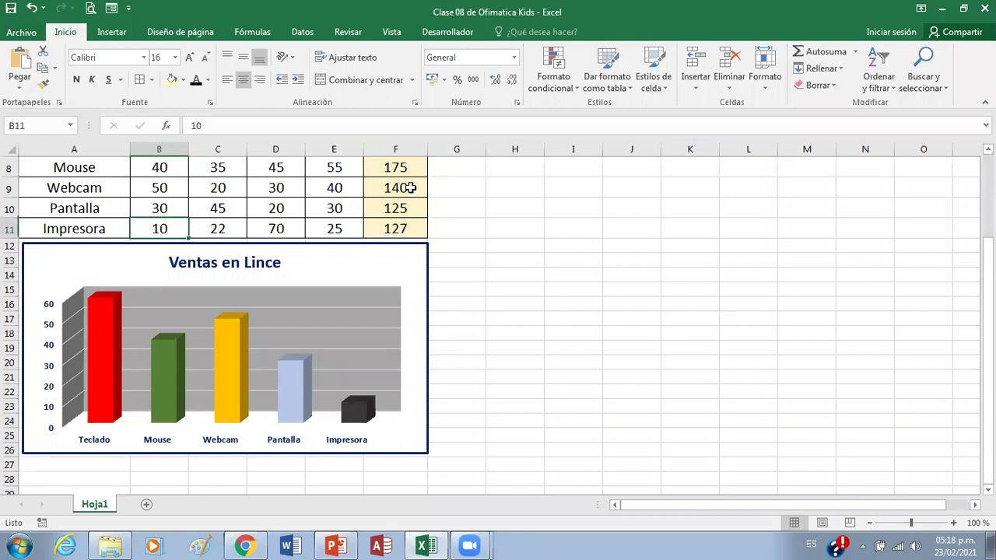
pyautogui.write('50')
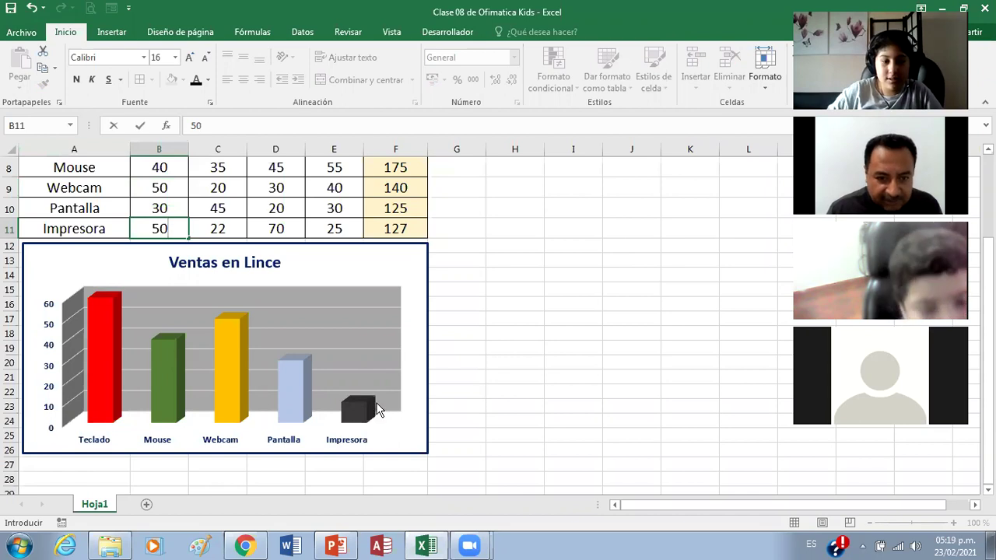
pyautogui.moveTo(373, 405)
pyautogui.press('Return')
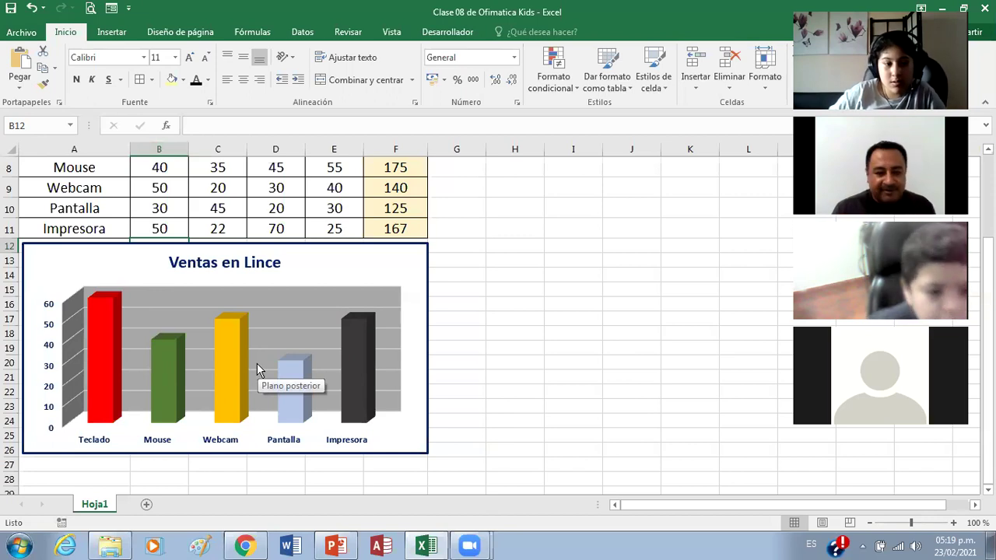
pyautogui.hotkey('ctrl', 'z')
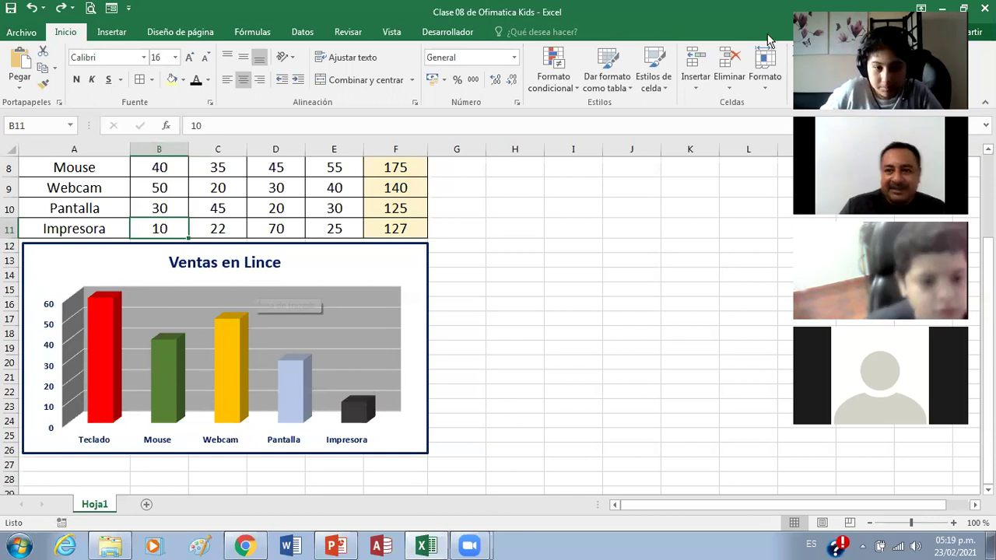
# - Place the new Lince, Comas and Breña chart beside the sales table and enlarge it to cover about G2 to O16
pyautogui.scroll(3, 483, 379)
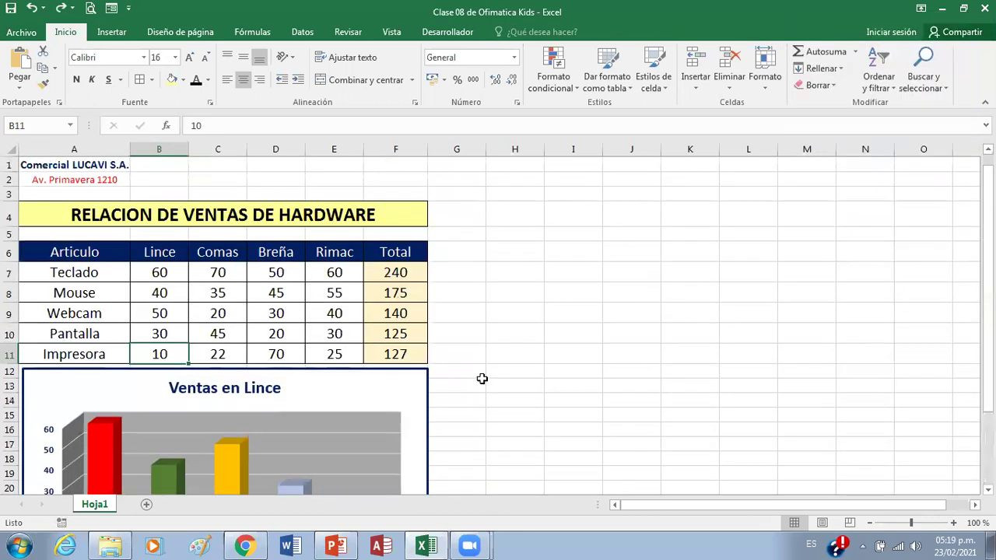
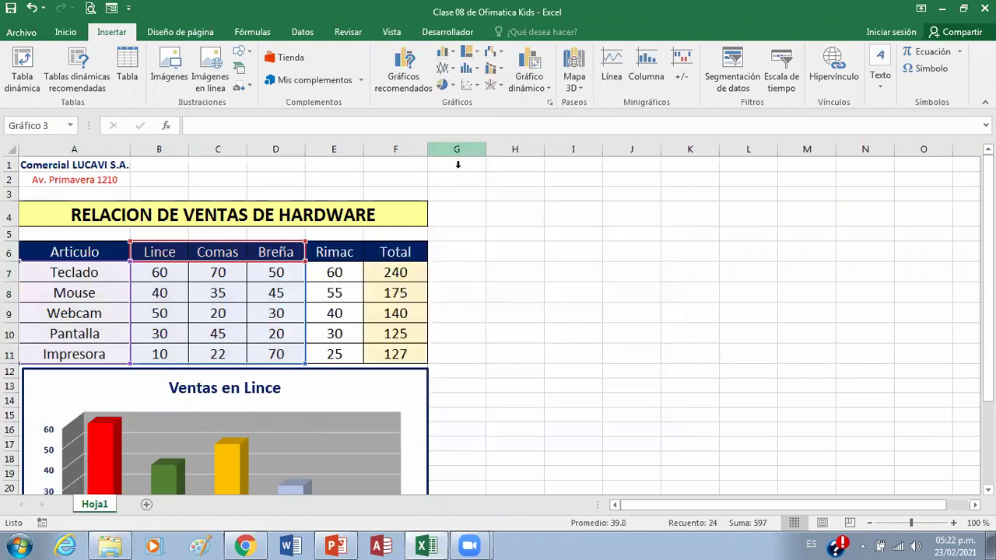
pyautogui.moveTo(456, 233); pyautogui.dragTo(591, 174)
pyautogui.moveTo(815, 388); pyautogui.dragTo(919, 430)
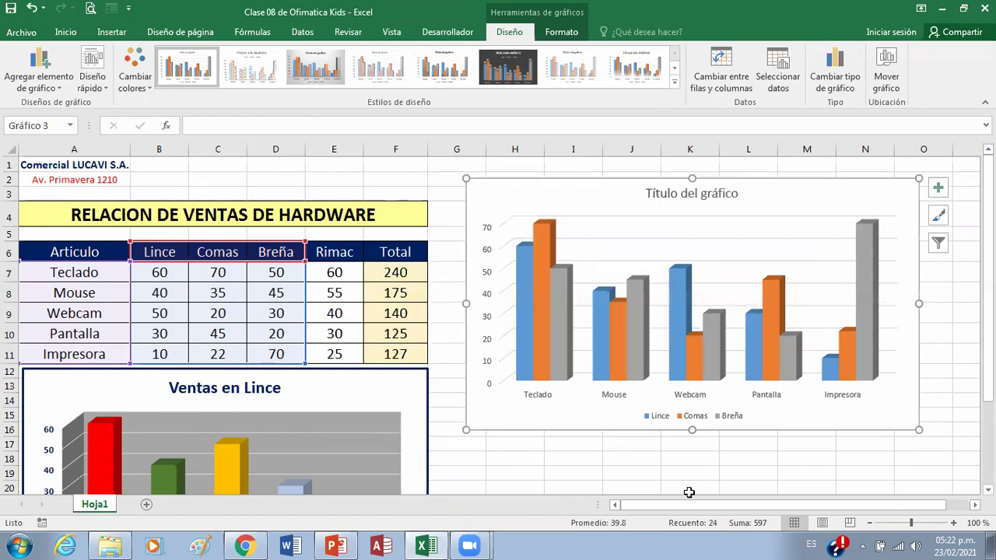
# - Switch to PowerPoint, check slide 9's exercise and slide 8's sample three-series chart, and return to Excel
pyautogui.click(349, 550)
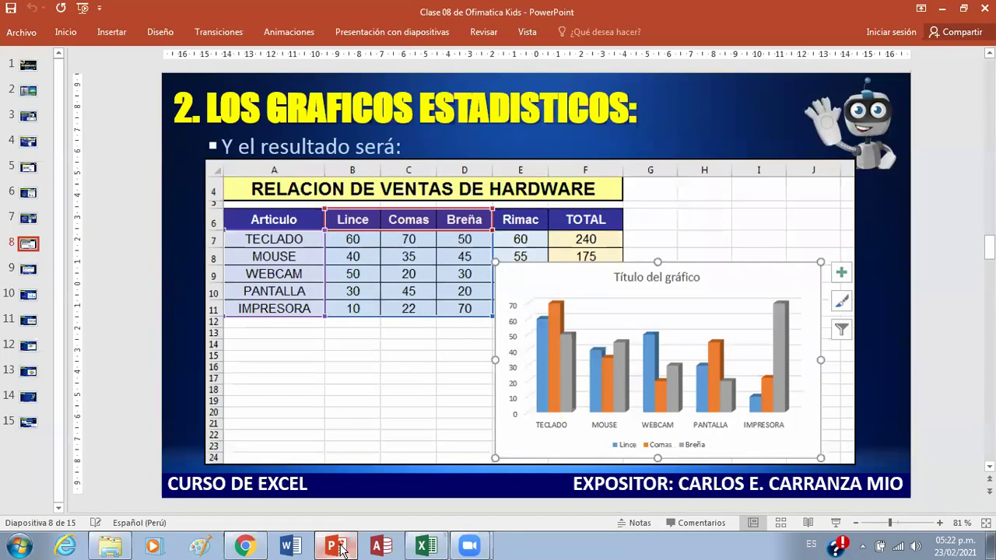
pyautogui.click(25, 271)
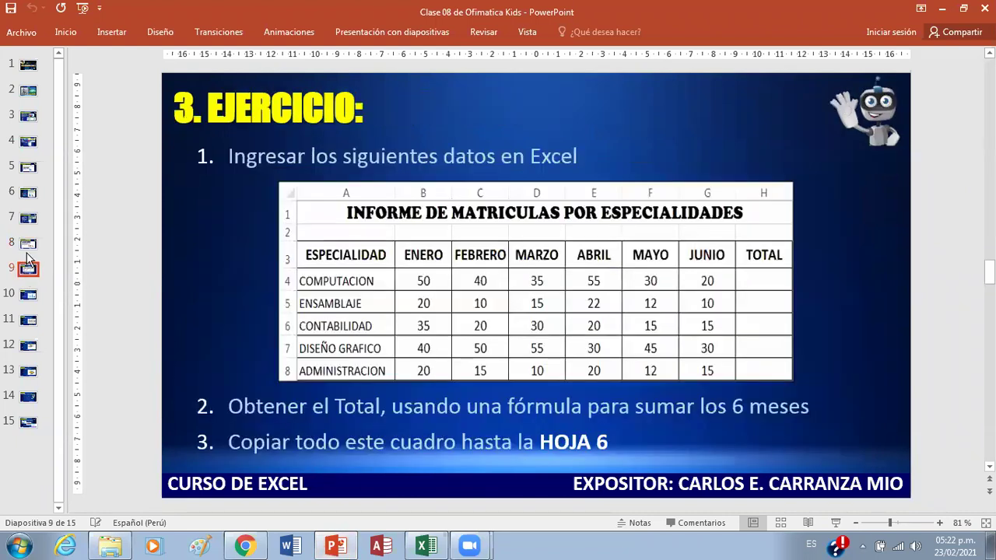
pyautogui.click(28, 246)
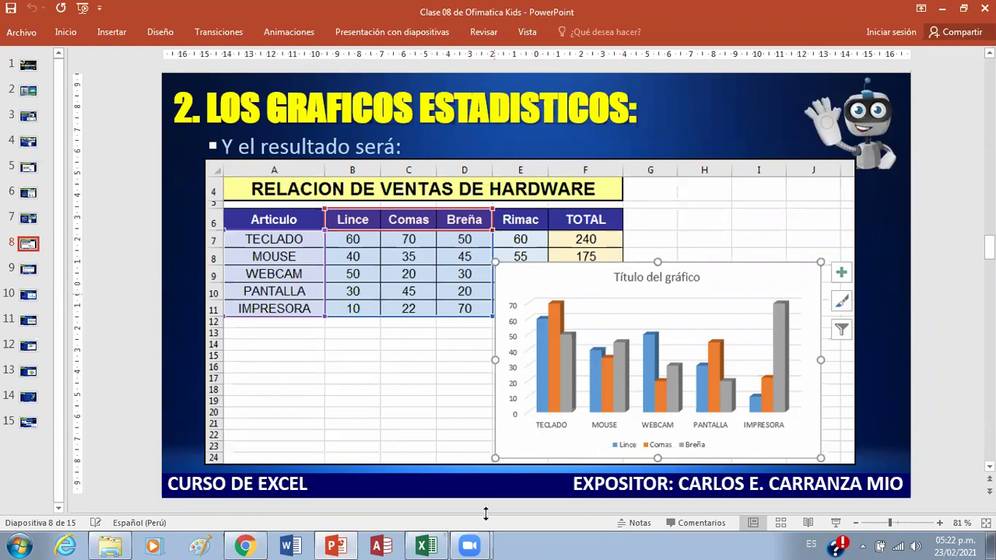
pyautogui.click(433, 547)
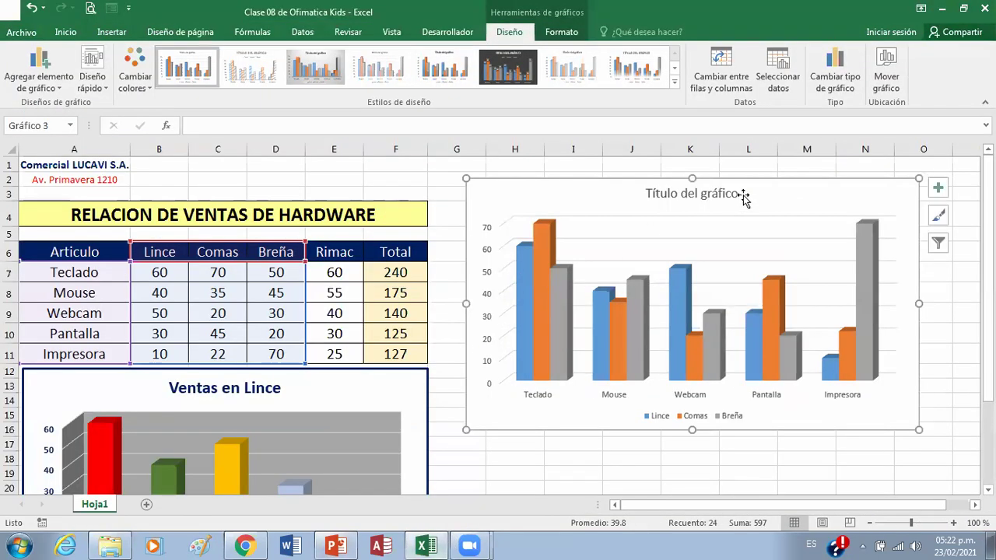
# - Replace the new three-series chart's placeholder title with "Ventas en Lince, Comas y Breña"
pyautogui.click(697, 193)
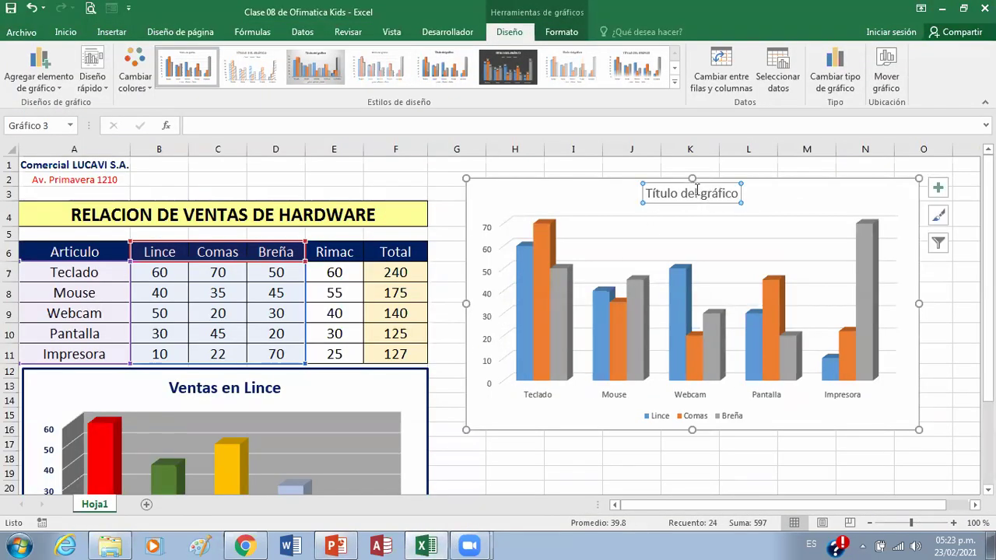
pyautogui.tripleClick(706, 195)
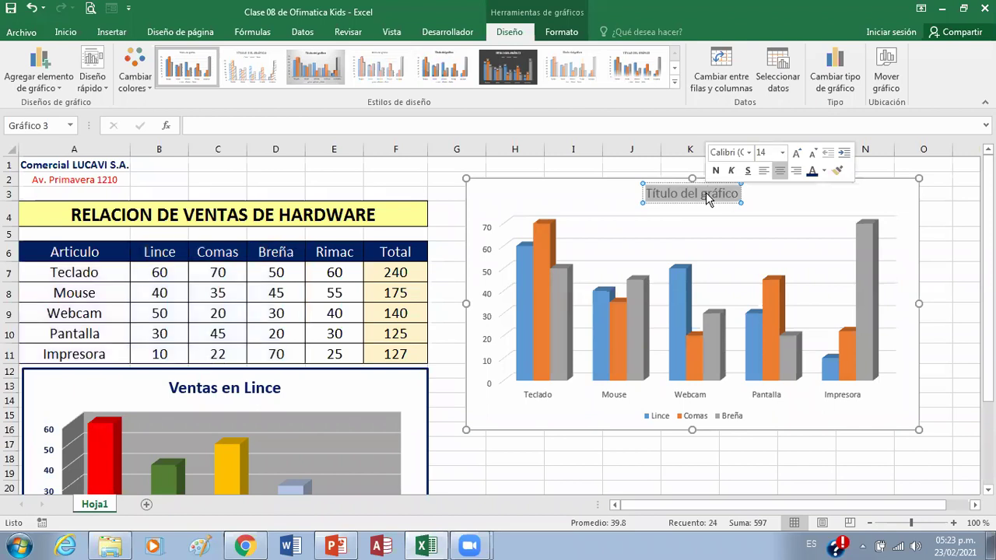
pyautogui.write('Ventas de')
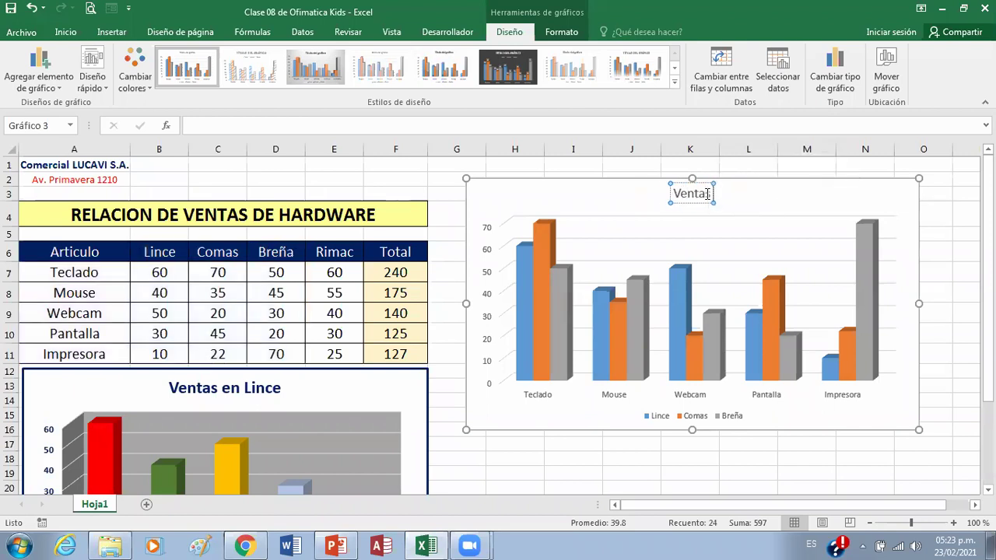
pyautogui.press('BackSpace')
pyautogui.press('BackSpace')
pyautogui.write('en L')
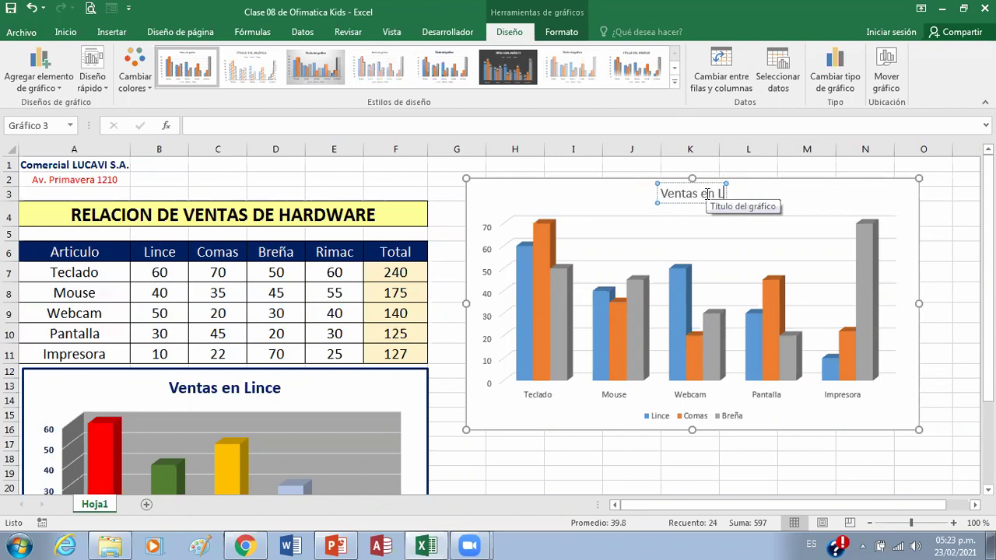
pyautogui.write('ince, coma')
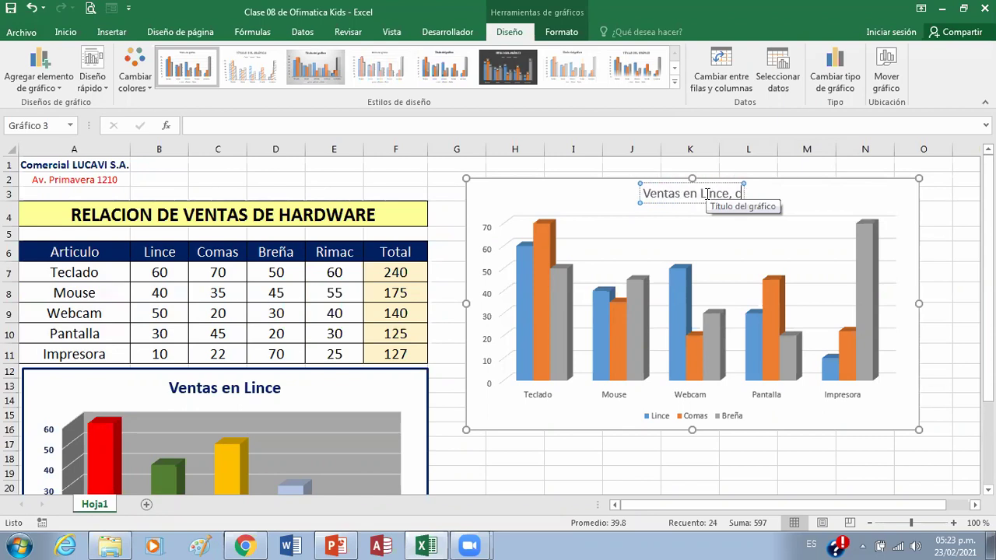
pyautogui.press('BackSpace')
pyautogui.press('BackSpace')
pyautogui.press('BackSpace')
pyautogui.press('BackSpace')
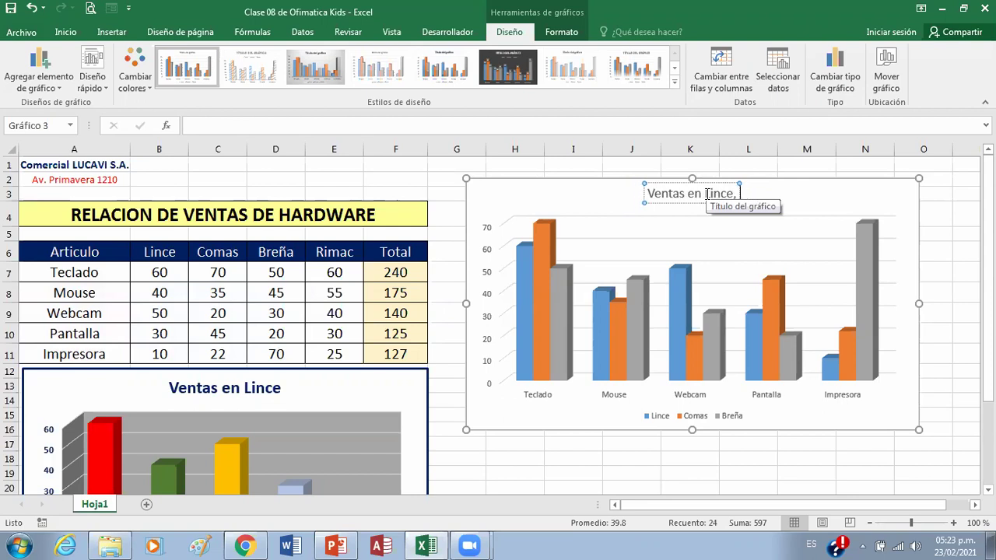
pyautogui.write('Comas')
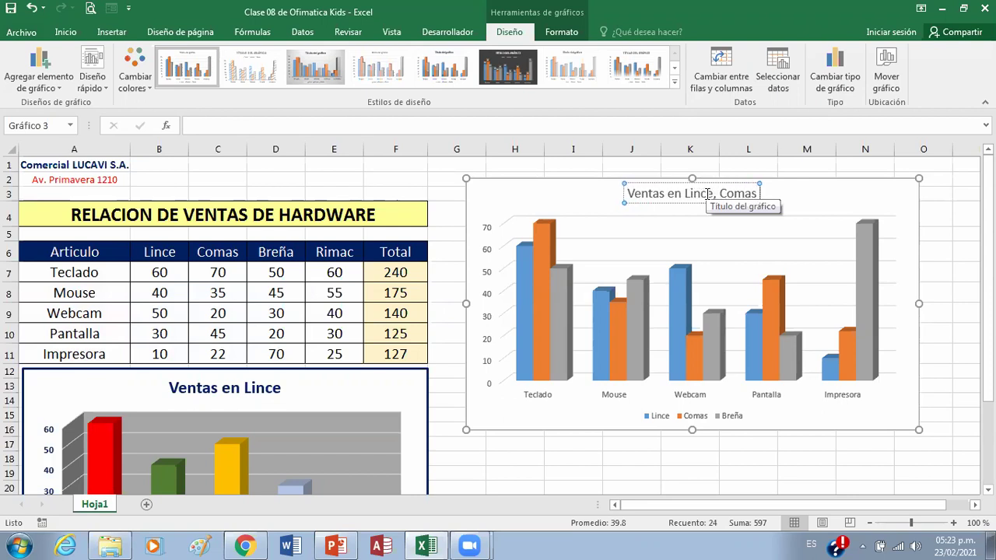
pyautogui.write(' y Breña')
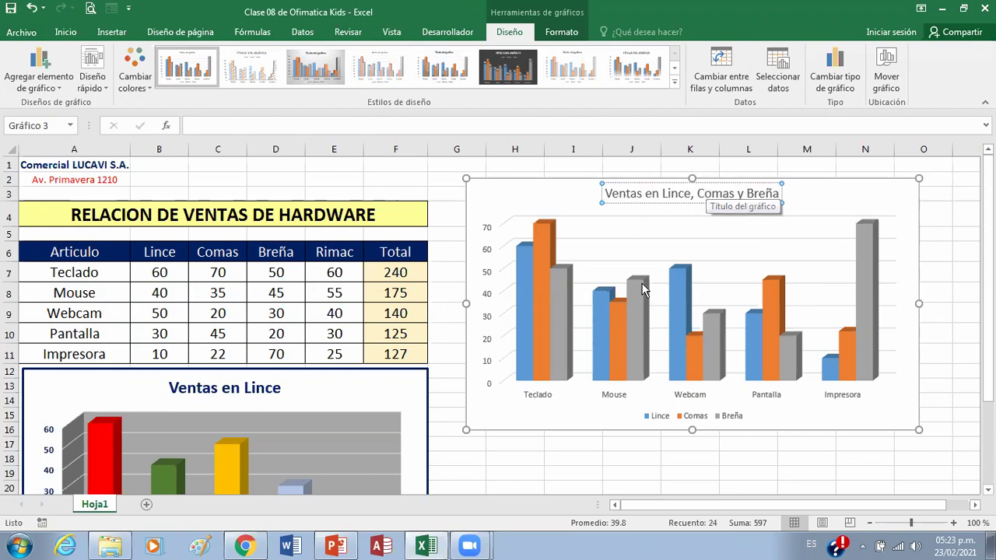
# - Format the title "Ventas en Lince, Comas y Breña" as 18 pt, bold and dark red
pyautogui.tripleClick(668, 194)
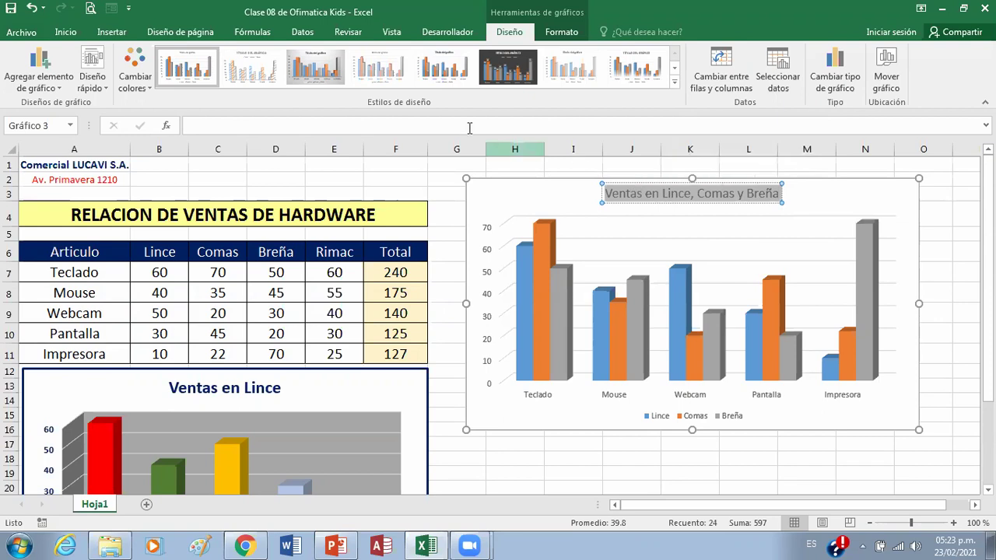
pyautogui.click(73, 34)
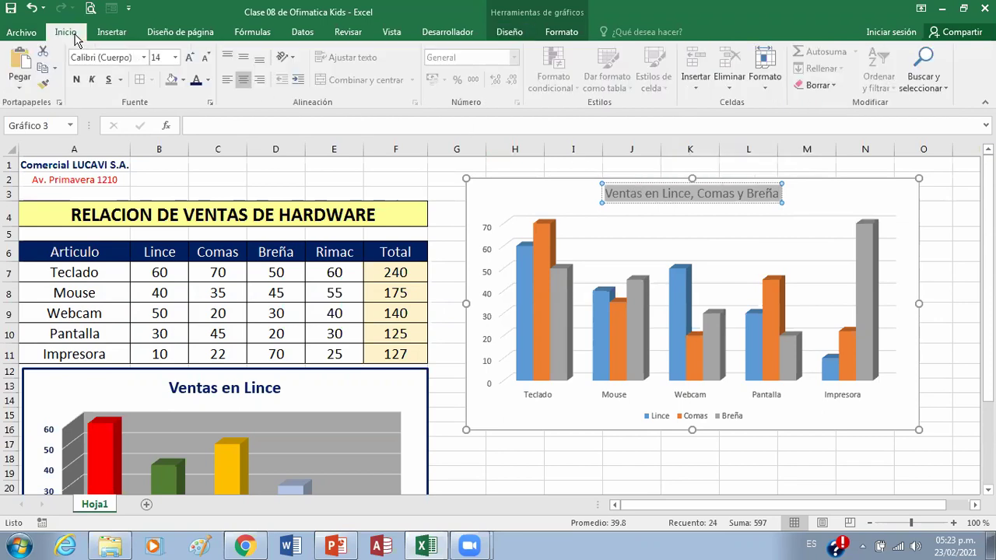
pyautogui.click(187, 58)
pyautogui.click(207, 79)
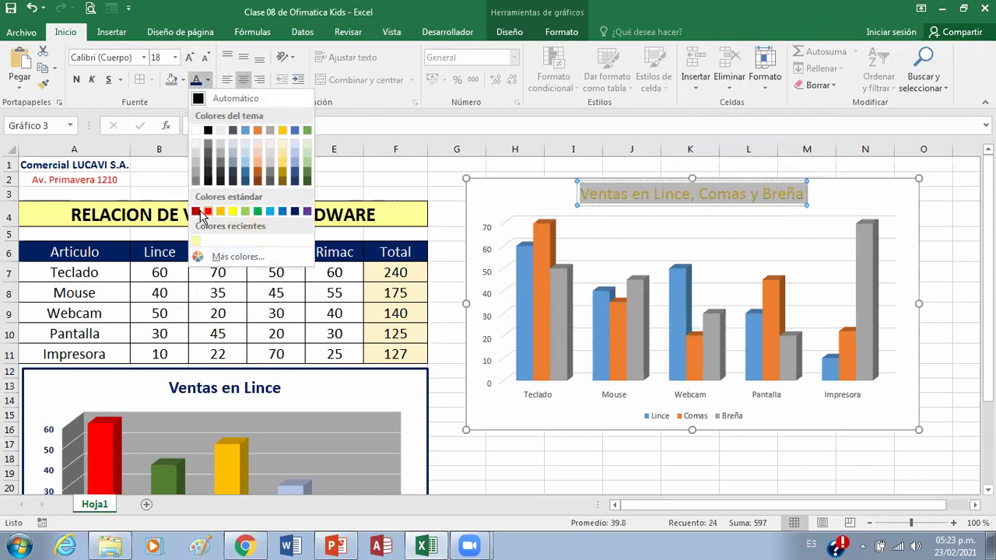
pyautogui.click(196, 212)
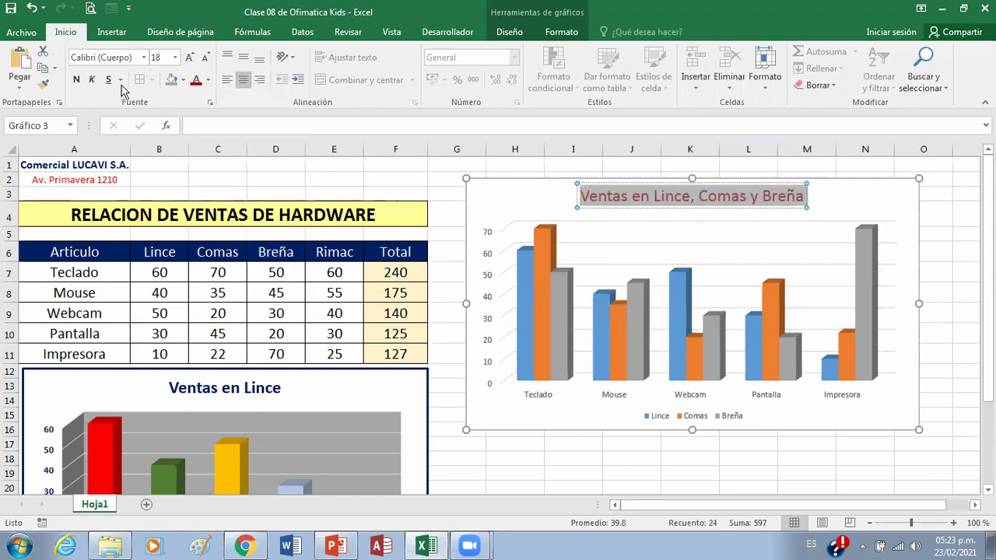
pyautogui.click(81, 82)
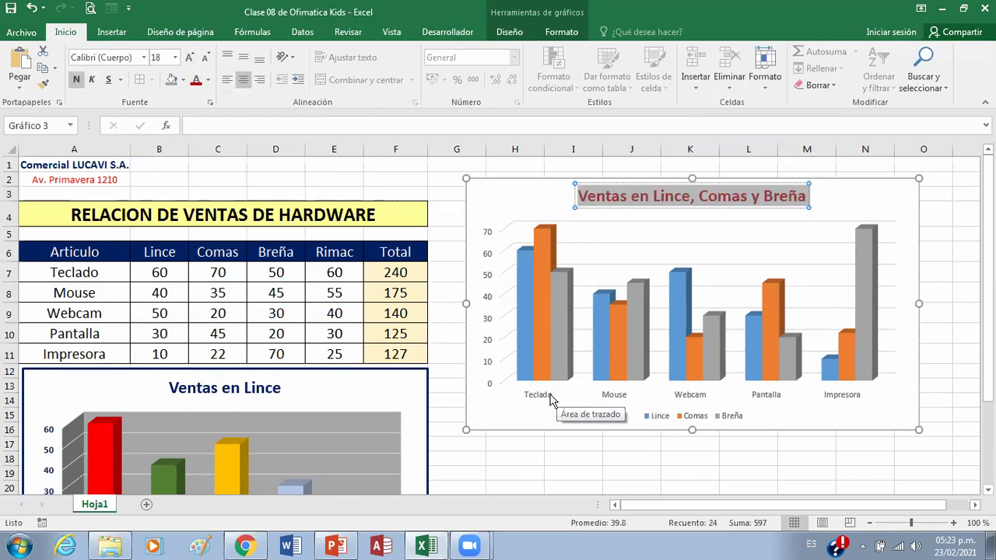
# - Format the value axis numbers of the three-series chart as dark blue, bold and 10 pt
pyautogui.click(489, 343)
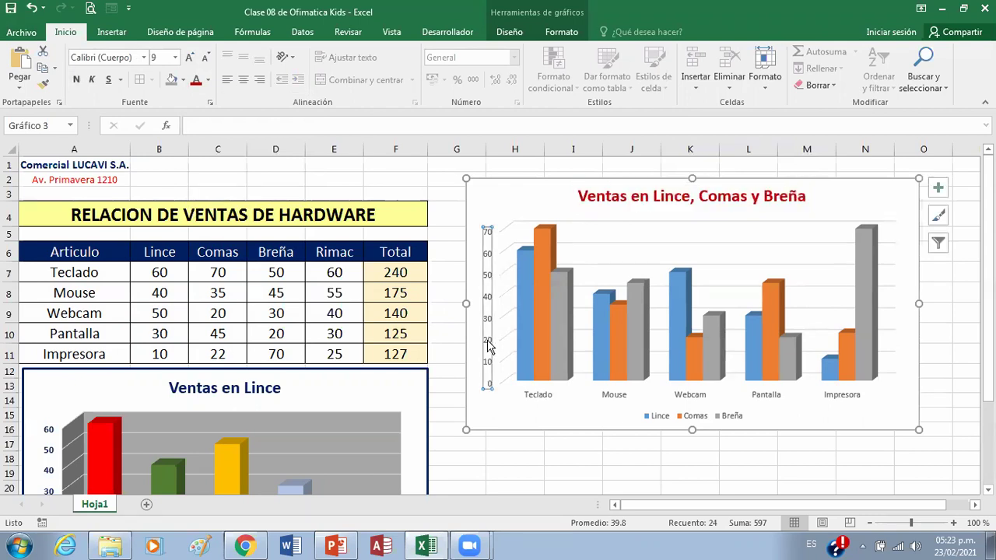
pyautogui.click(207, 82)
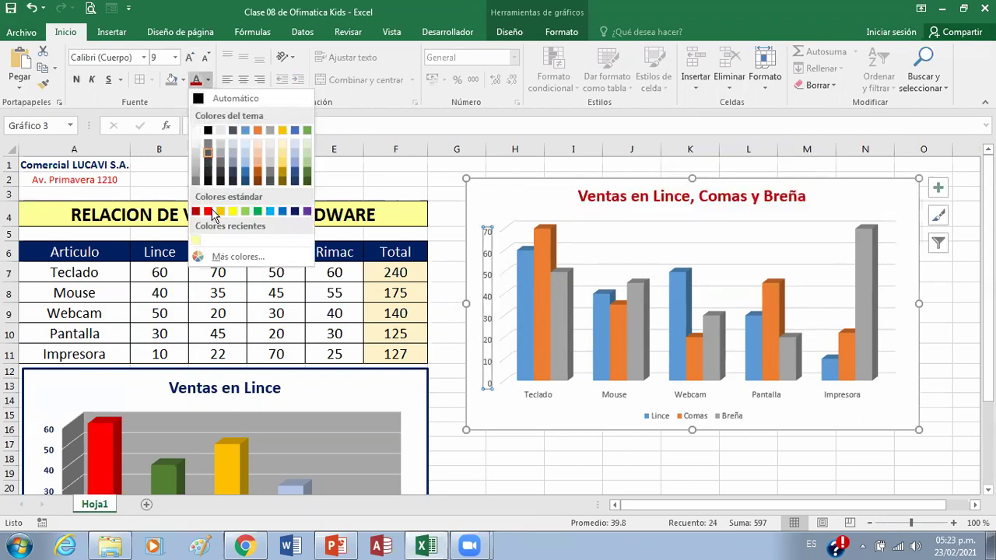
pyautogui.click(292, 219)
pyautogui.click(75, 80)
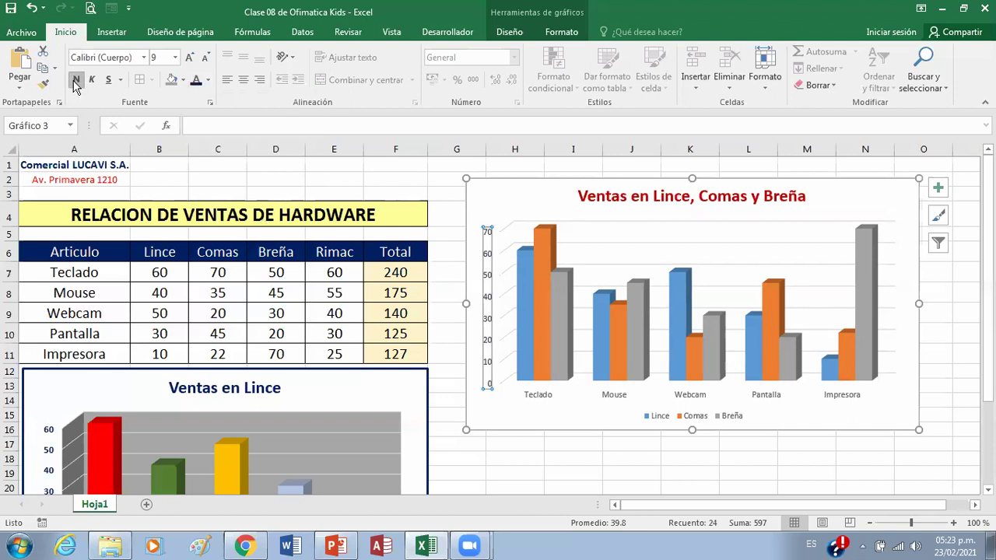
pyautogui.click(189, 57)
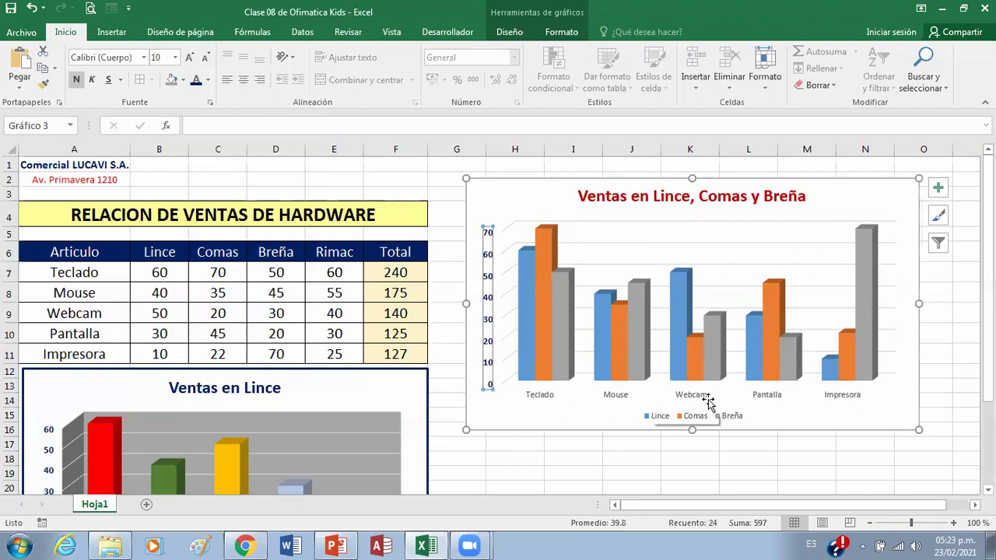
# - Format the article names on the three-series chart's category axis as dark blue, bold and 10 pt
pyautogui.click(615, 396)
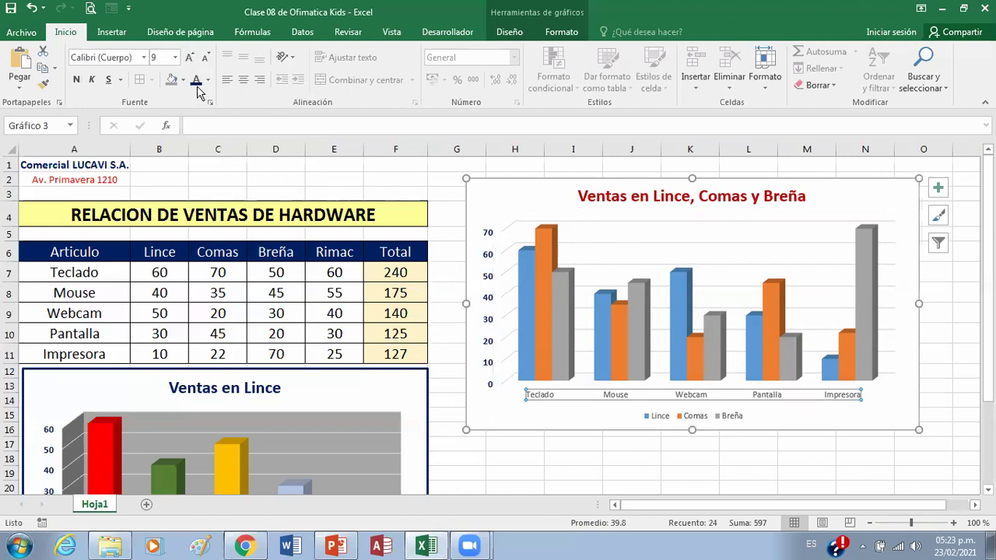
pyautogui.click(76, 80)
pyautogui.click(187, 59)
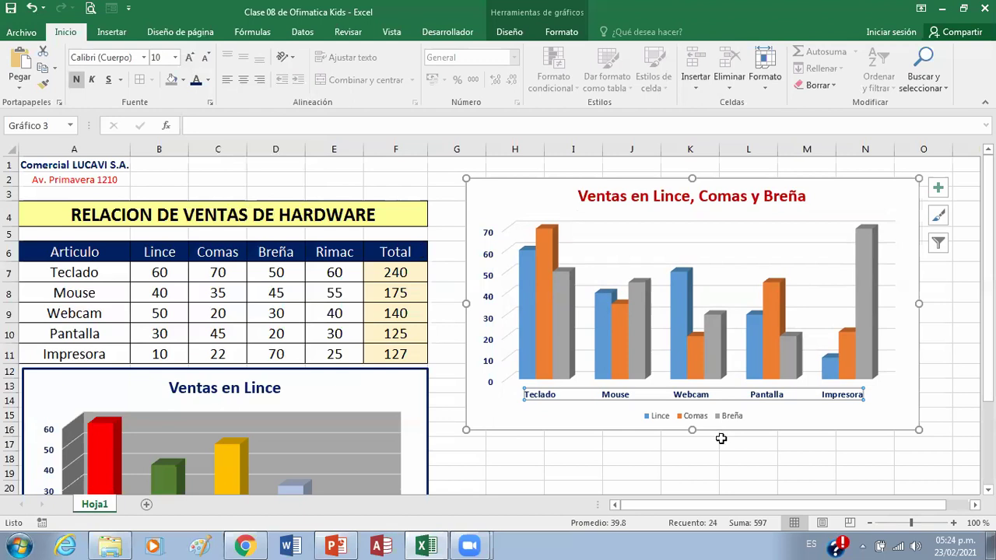
# - Apply the third chart style, with a grey gradient background and semi-transparent columns, to the three-series chart
pyautogui.click(685, 330)
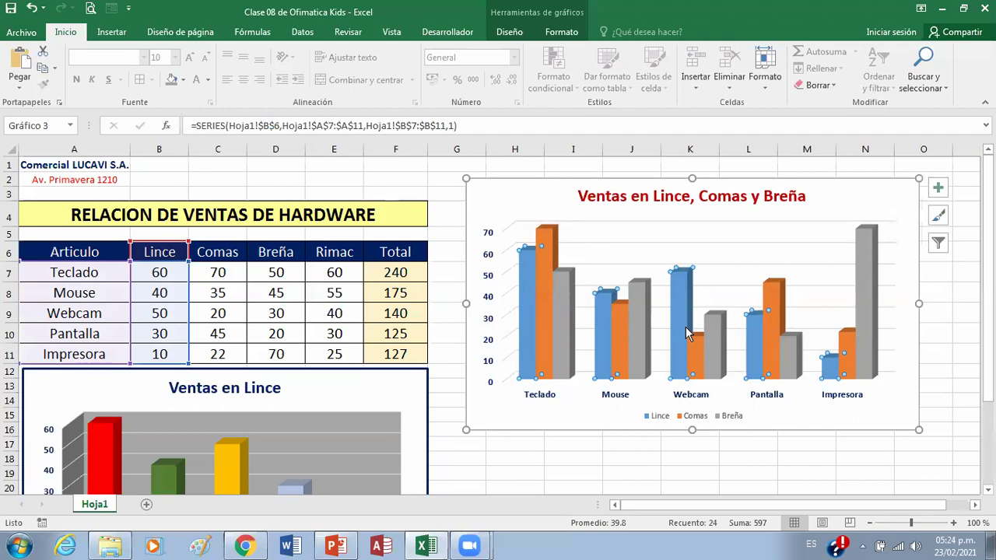
pyautogui.click(511, 35)
pyautogui.click(675, 85)
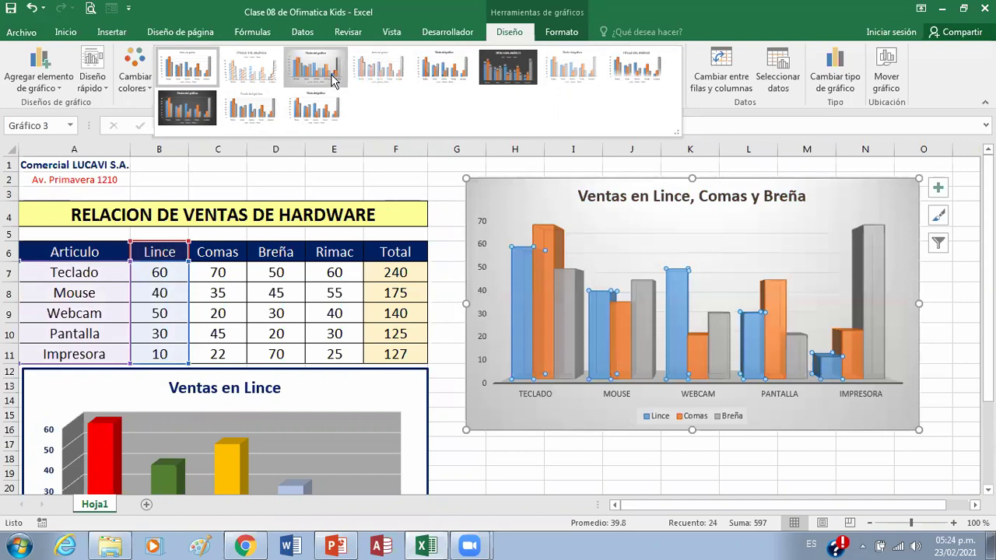
pyautogui.click(331, 74)
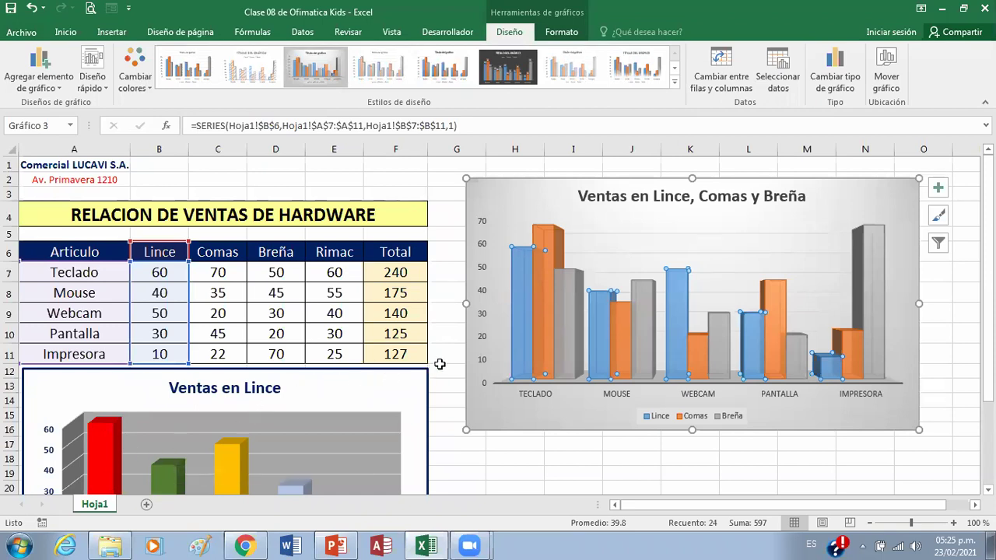
# - Fill the Breña series columns with a dark green theme colour
pyautogui.click(573, 331)
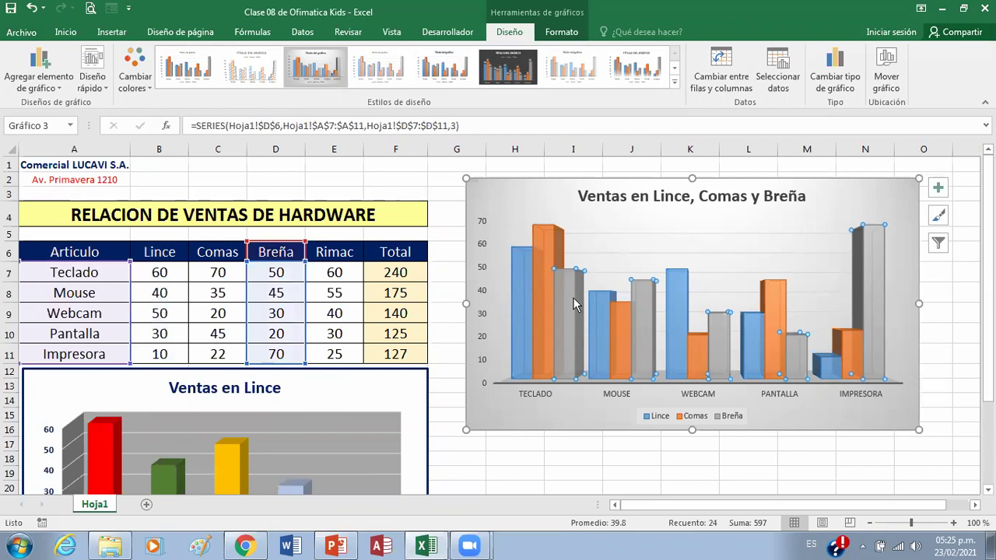
pyautogui.click(572, 35)
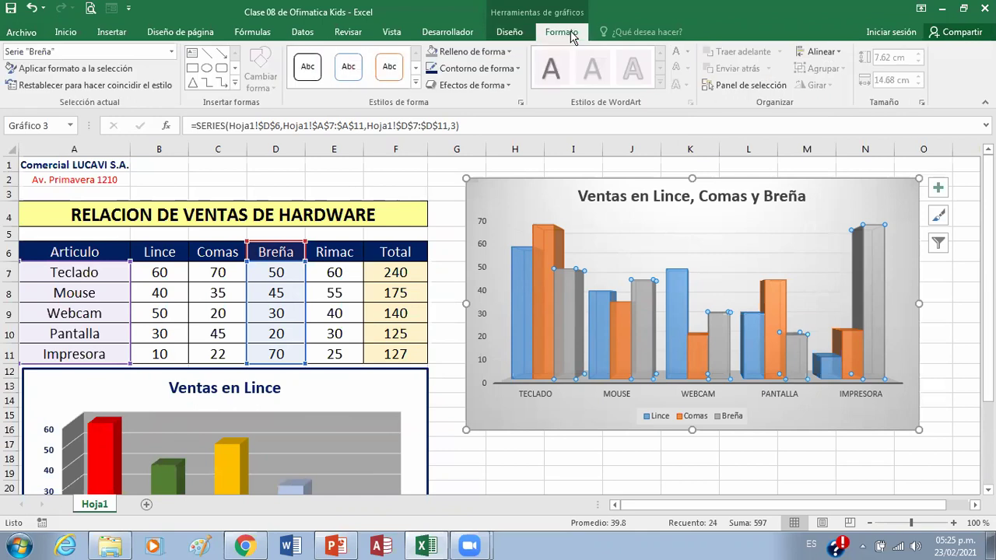
pyautogui.click(509, 51)
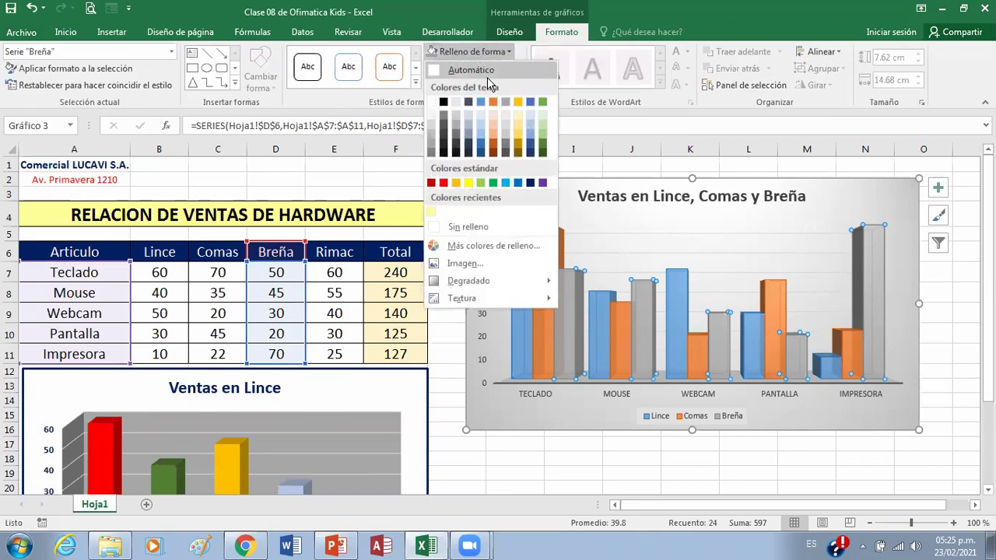
pyautogui.click(544, 146)
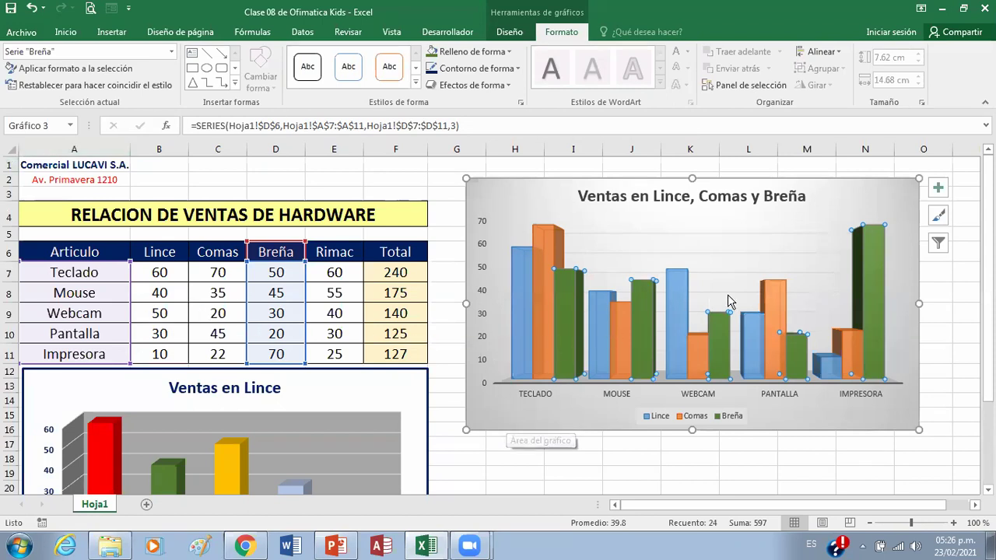
# - Add data labels to the Breña, Comas and Lince series of the three-series chart
pyautogui.click(937, 195)
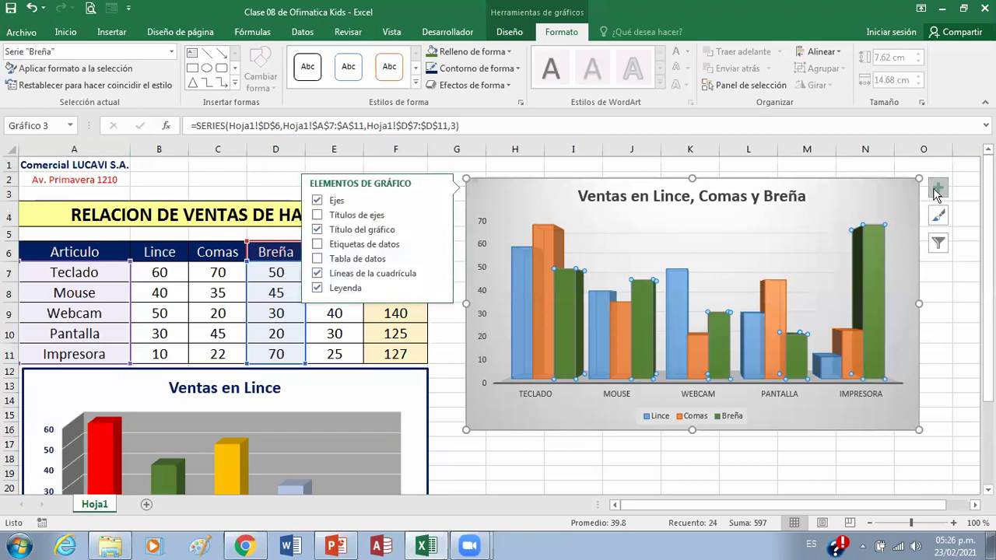
pyautogui.click(317, 246)
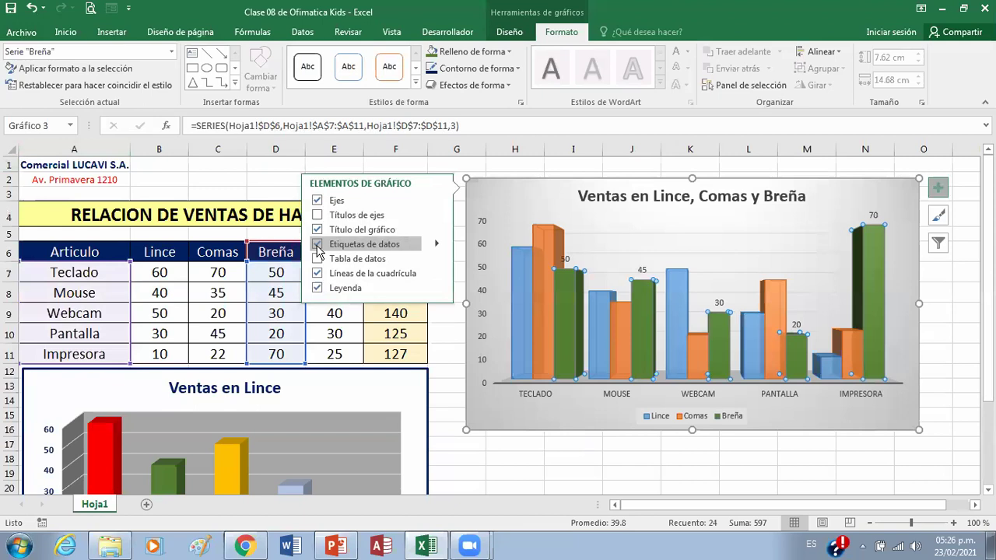
pyautogui.click(518, 211)
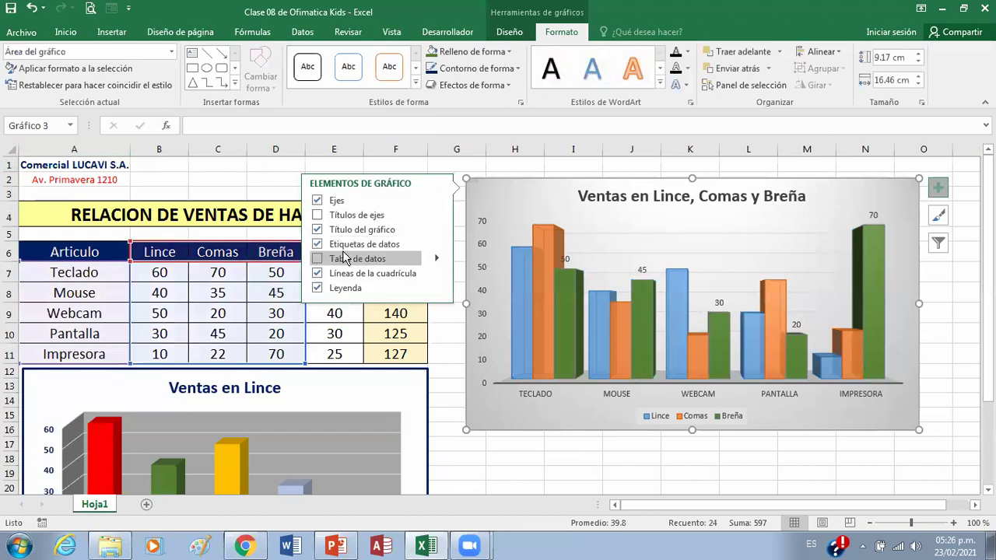
pyautogui.click(520, 220)
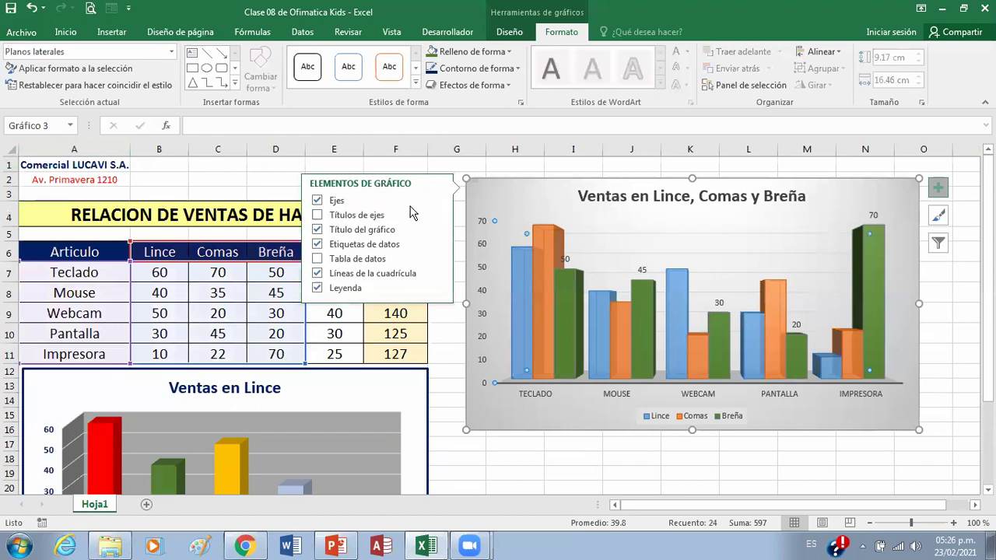
pyautogui.click(516, 199)
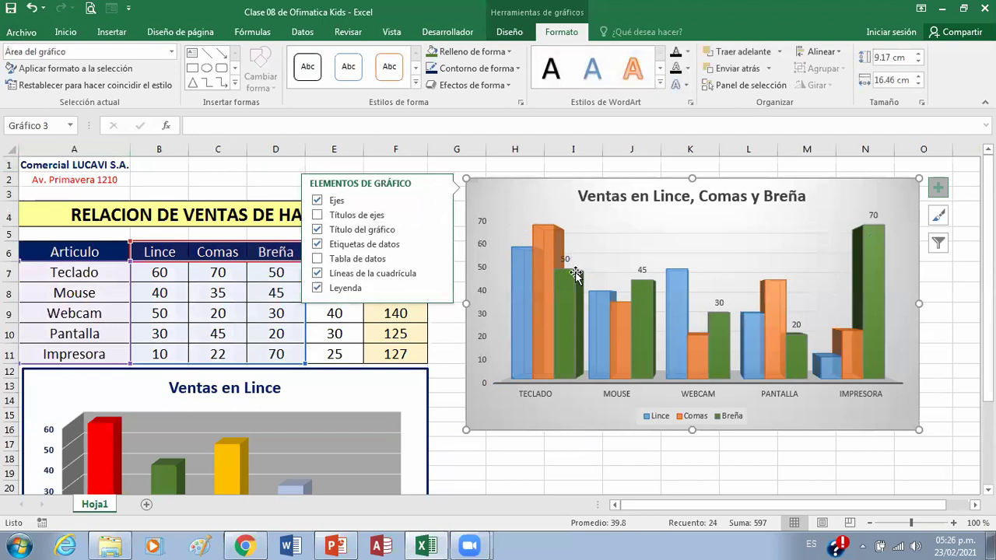
pyautogui.click(545, 284)
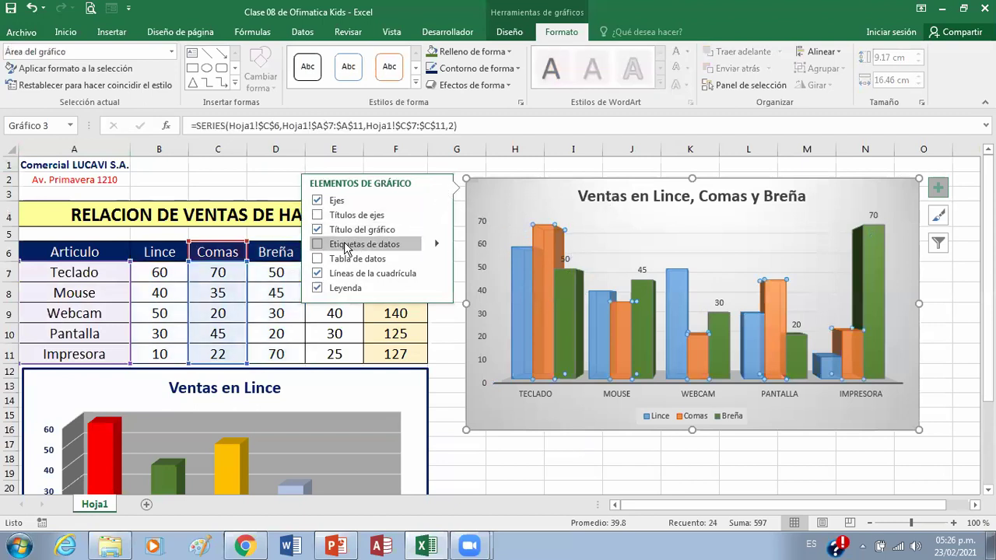
pyautogui.click(320, 245)
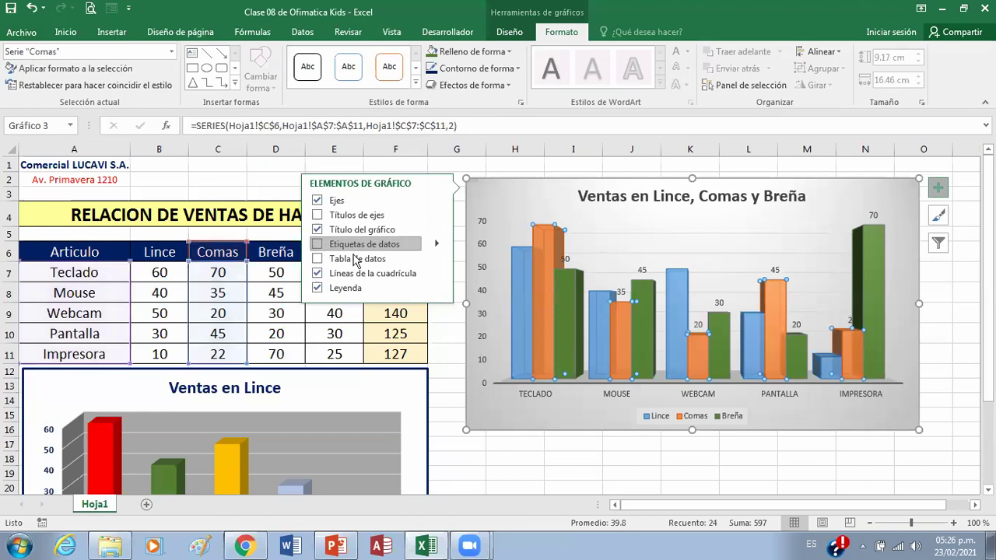
pyautogui.click(520, 296)
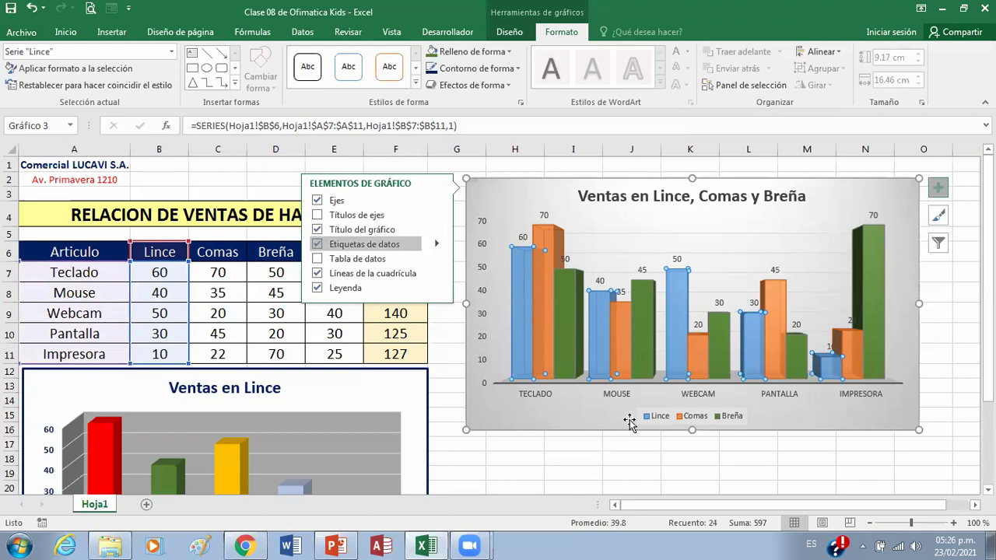
pyautogui.click(472, 316)
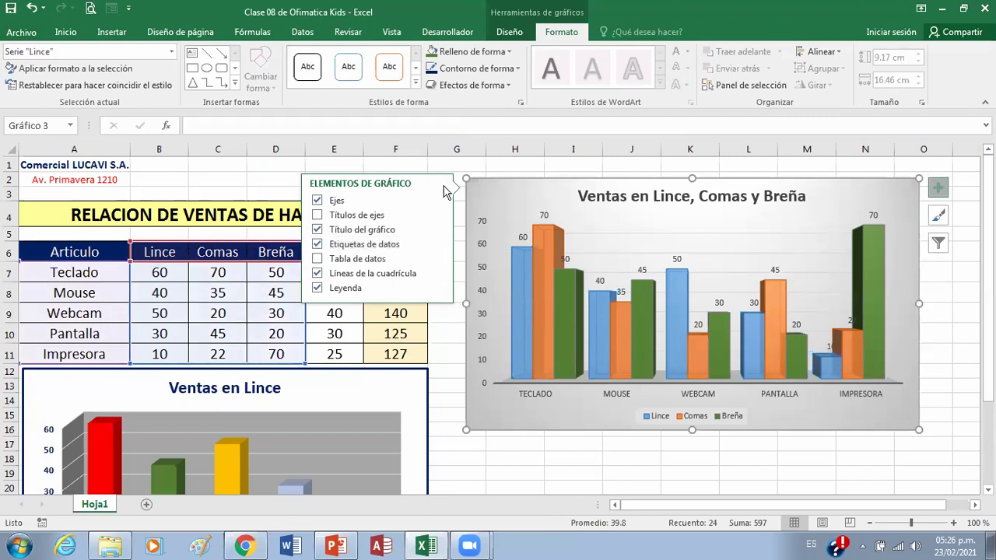
# - Close the chart elements list, review both finished charts and switch to the PowerPoint class presentation
pyautogui.click(938, 189)
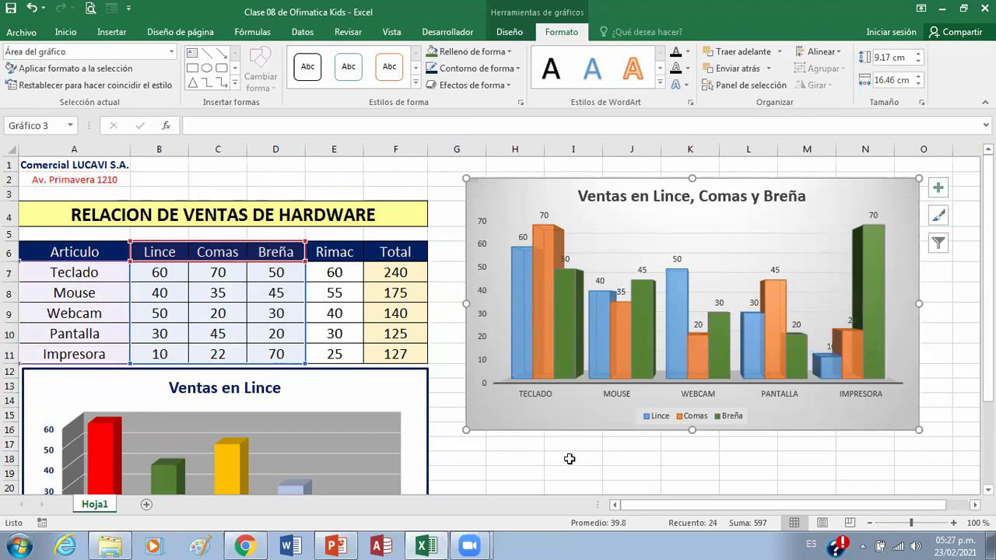
pyautogui.scroll(-2, 569, 459)
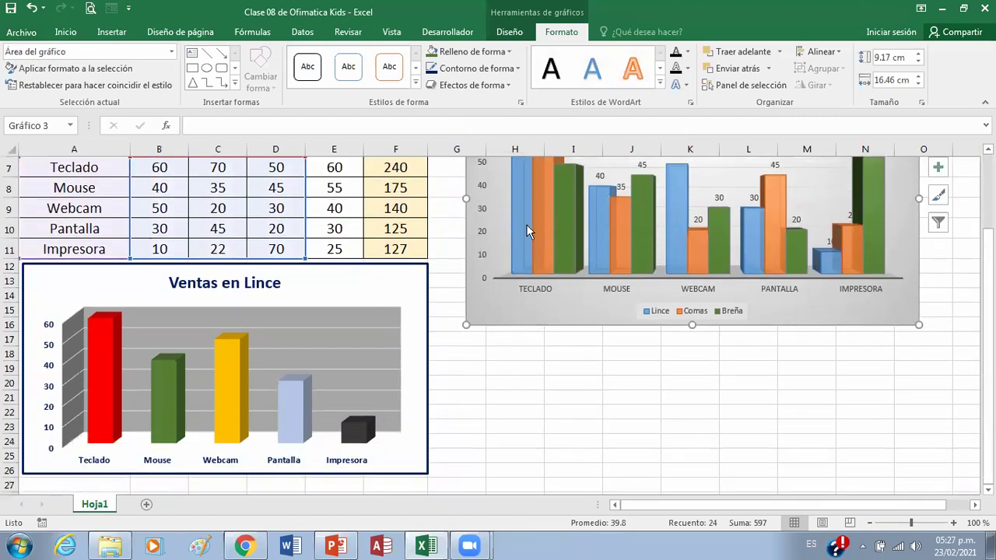
pyautogui.scroll(2, 443, 383)
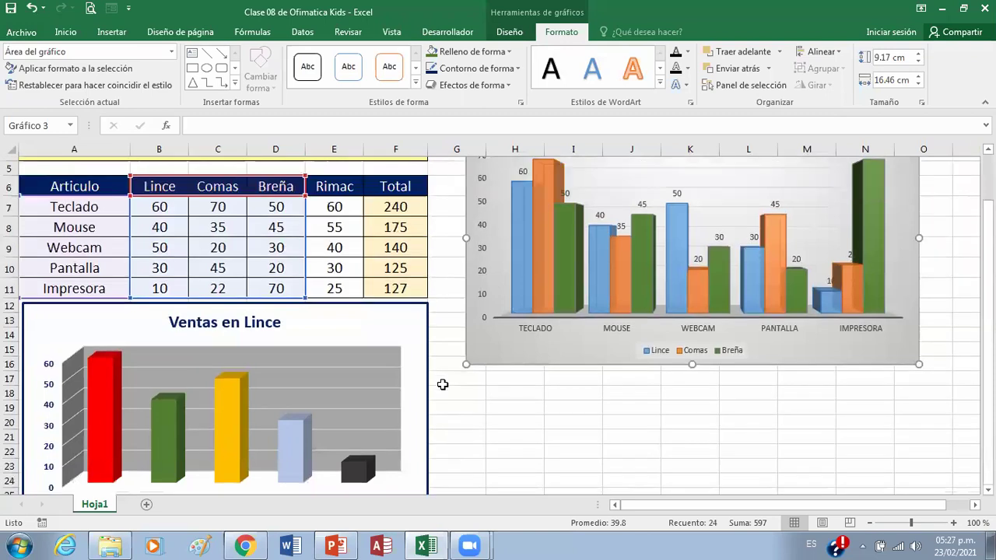
pyautogui.click(333, 548)
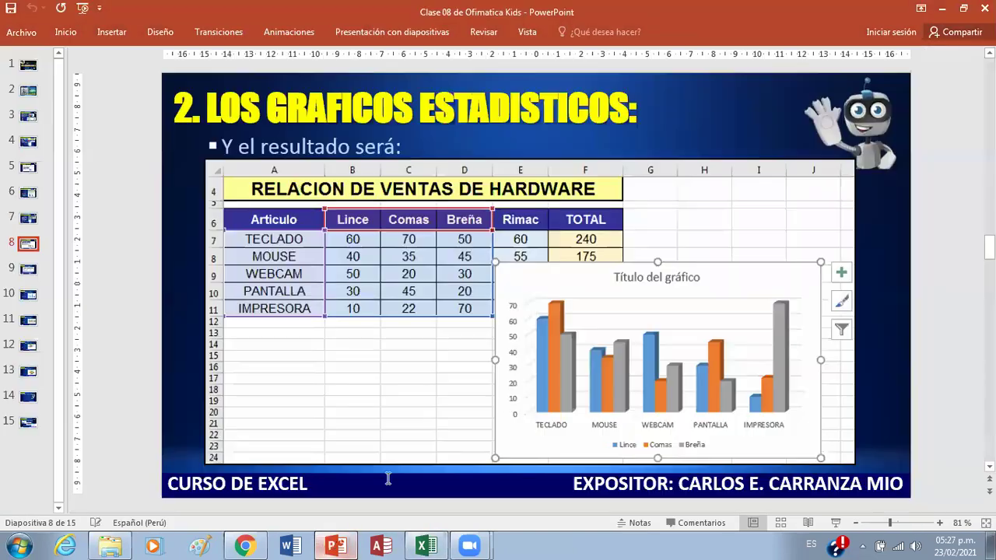
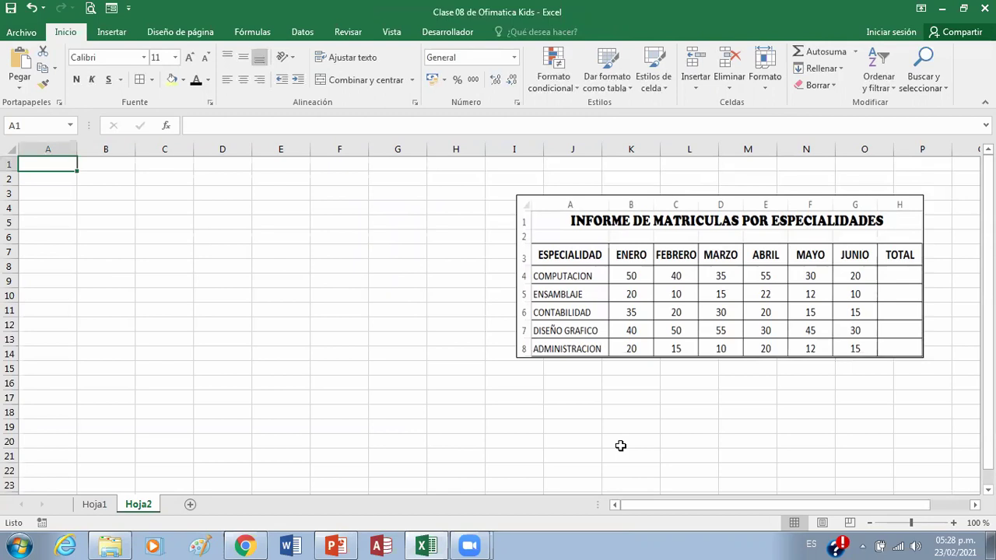
# - Enter the title INFORME DE MATRICULAS POR ESPECIALIDADES in cell A1 of Hoja2
pyautogui.write('INFORME DE MATRICULAS POR ESPECIL')
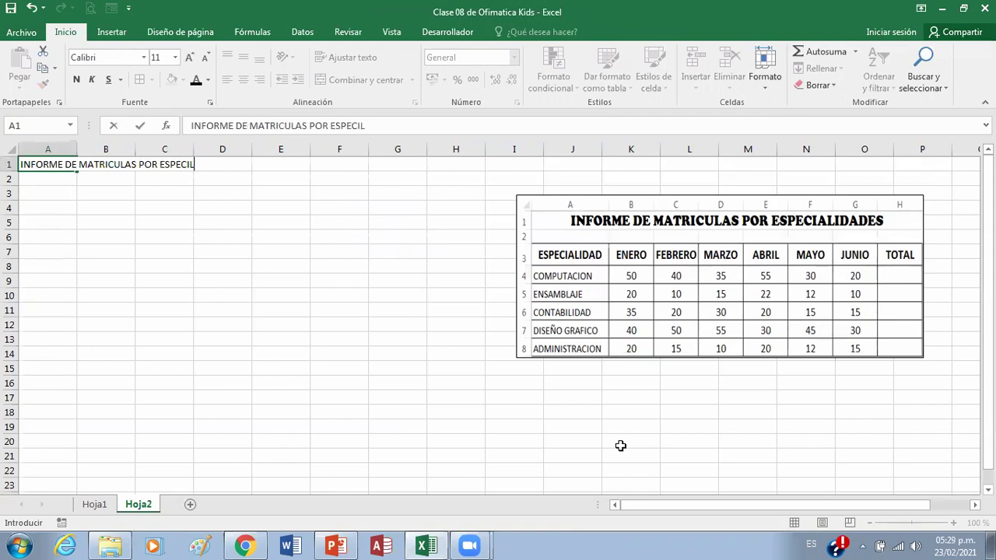
pyautogui.press('BackSpace')
pyautogui.press('BackSpace')
pyautogui.write('IALIDADES')
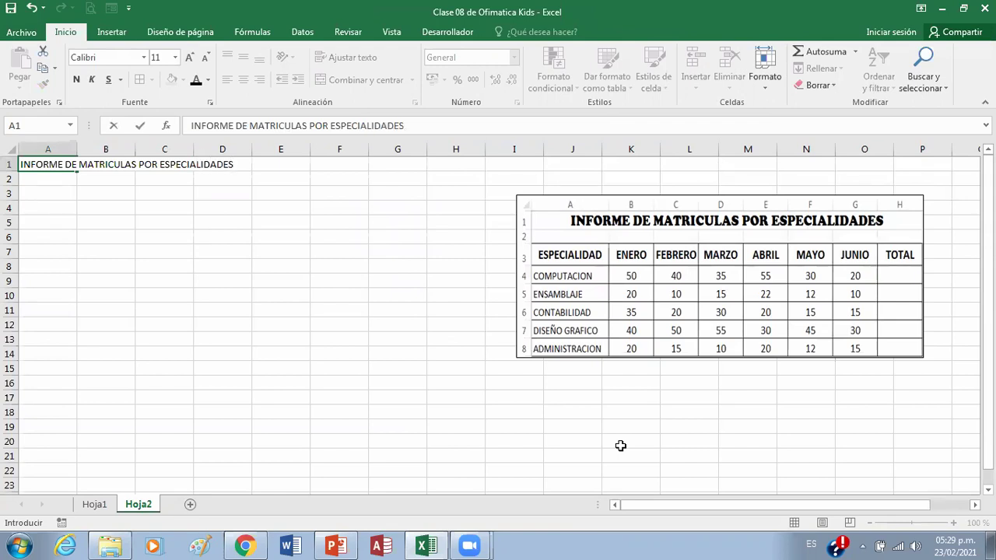
pyautogui.press('Return')
# - Enter the headers ESPECILIDAD in A3 and ENERO in B3
pyautogui.press('Return')
pyautogui.write('ES')
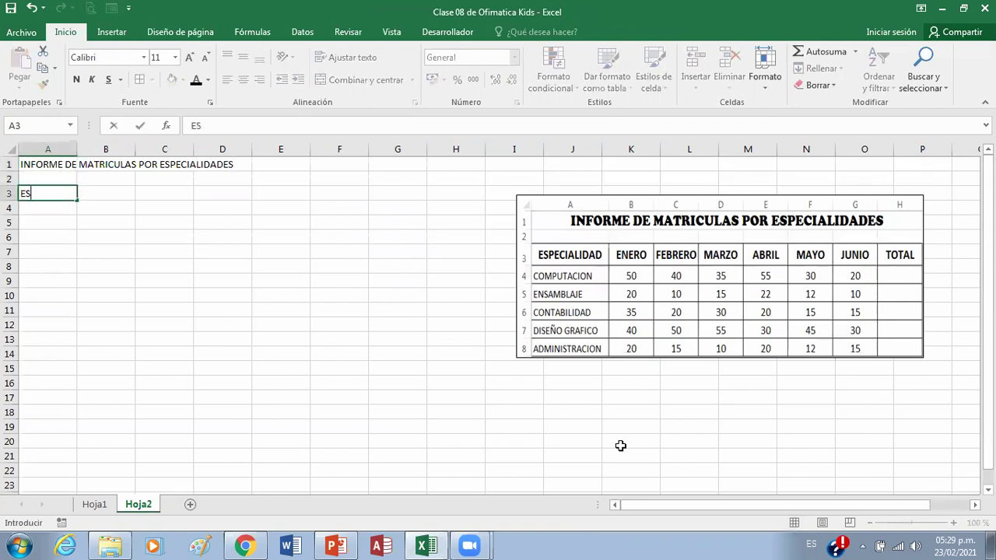
pyautogui.write('PECILIDAD')
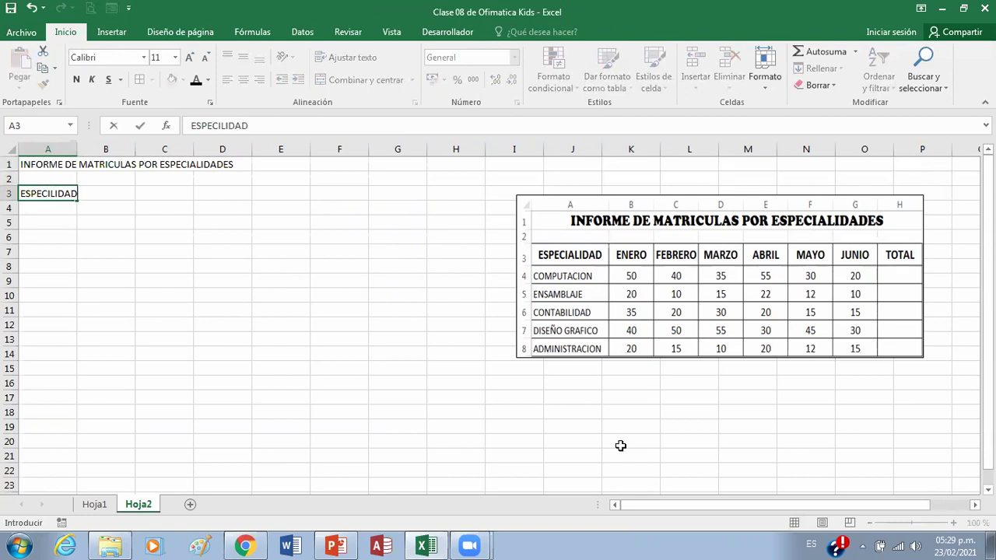
pyautogui.press('Tab')
pyautogui.write('ENERO')
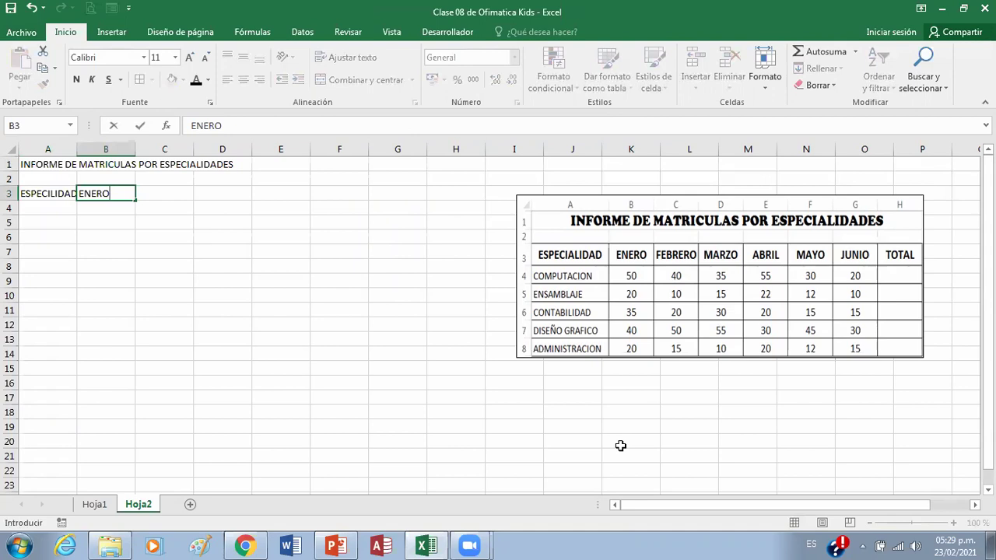
pyautogui.press('Tab')
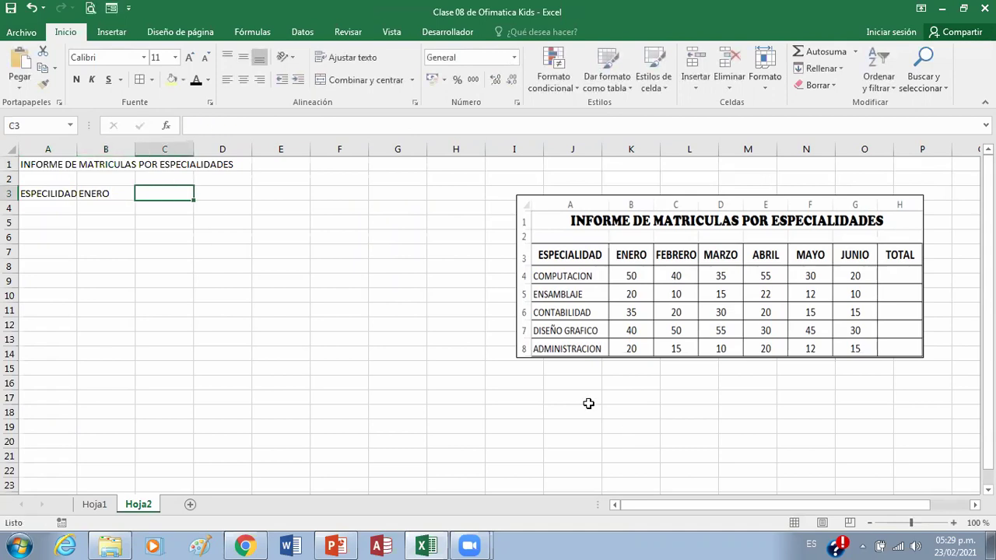
pyautogui.click(103, 191)
pyautogui.moveTo(135, 201); pyautogui.dragTo(428, 192)
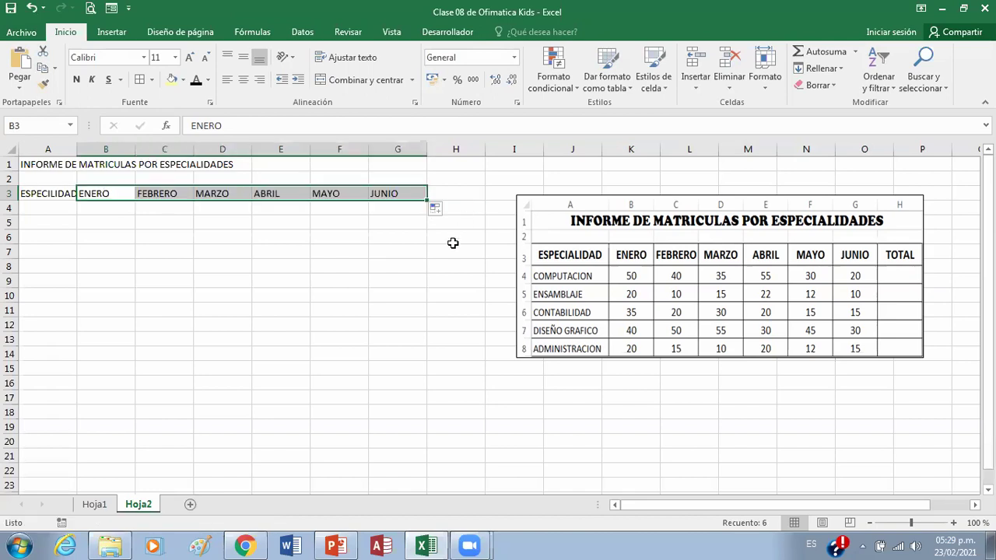
pyautogui.hotkey('ctrl', 'z')
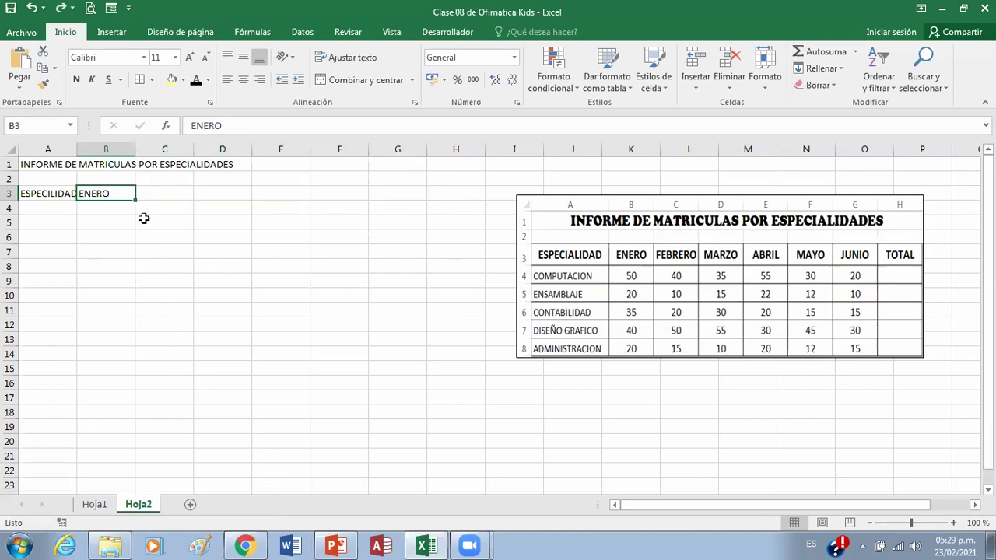
# - Autofill the month headers from ENERO in B3 through JUNIO in G3 and enter TOTAL in H3
pyautogui.moveTo(135, 201); pyautogui.dragTo(440, 202)
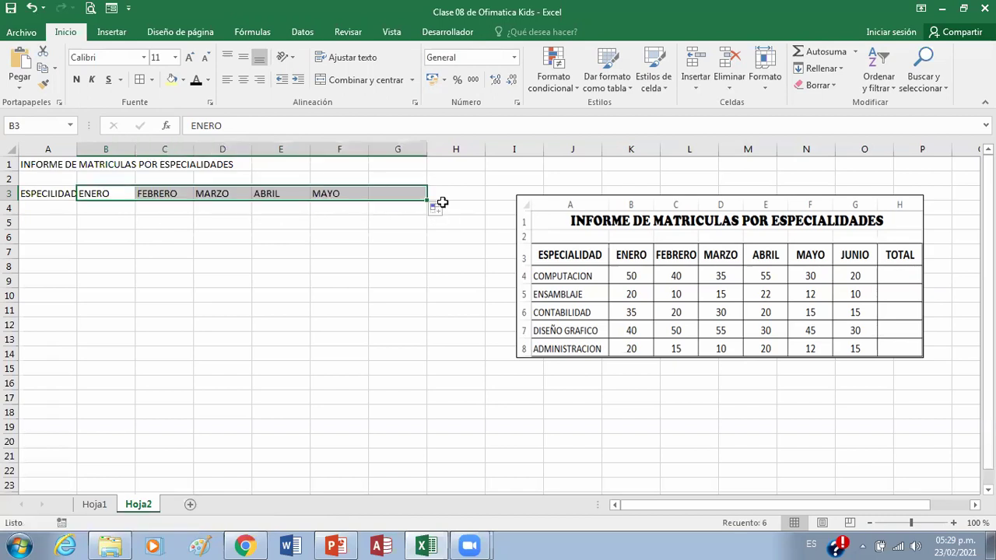
pyautogui.click(459, 194)
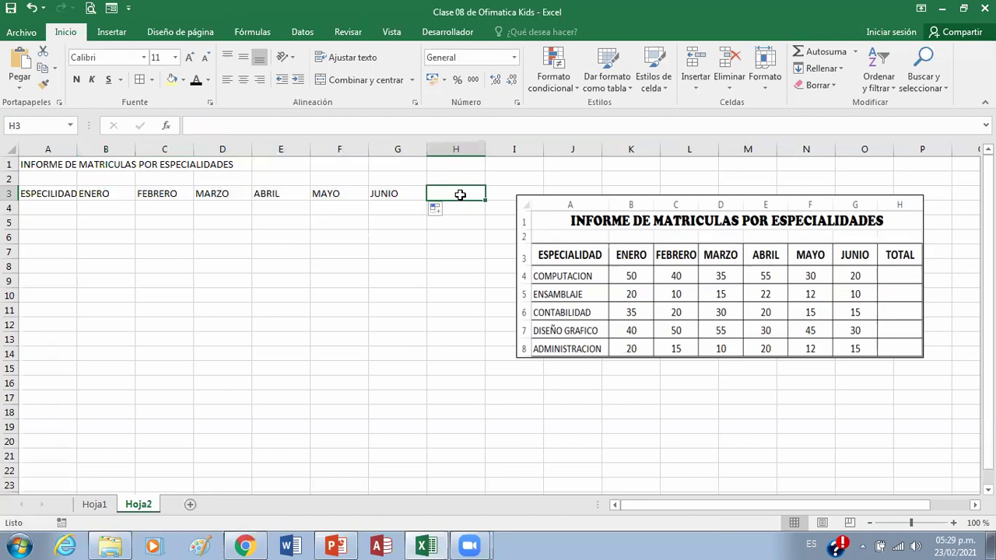
pyautogui.write('TOTAL')
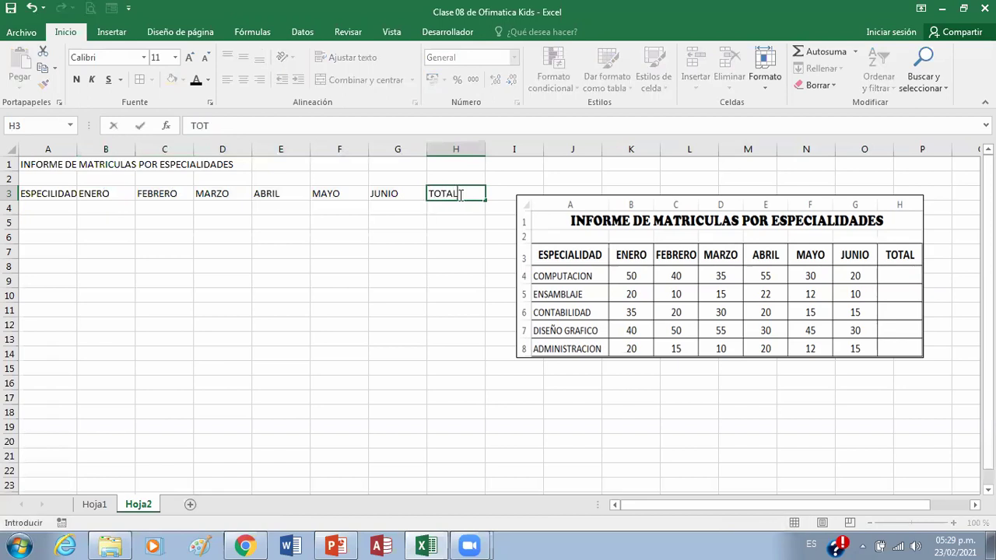
pyautogui.press('Return')
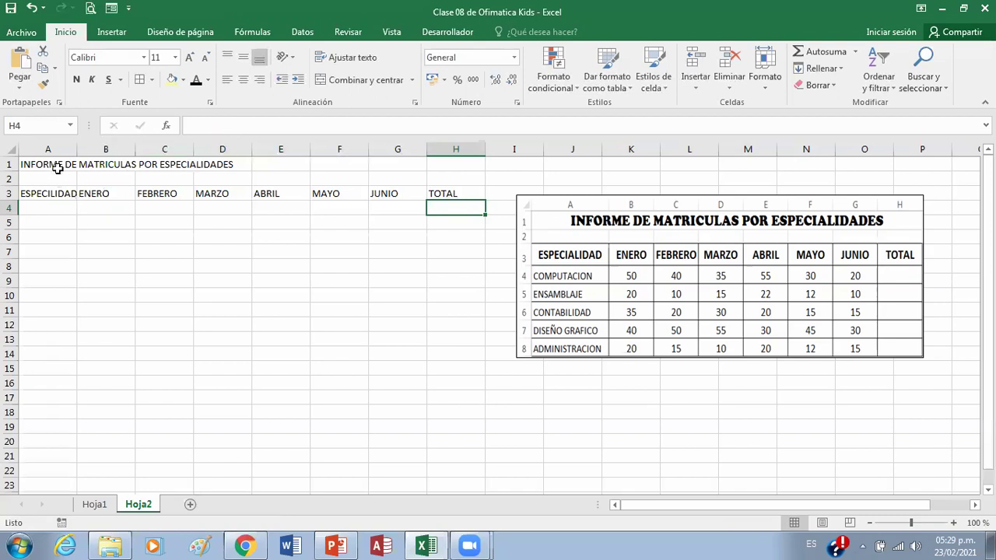
# - Widen column A to fit its header and list Computacion, Ensamblaje and Contabilidad in A4:A6
pyautogui.moveTo(77, 150); pyautogui.dragTo(107, 153)
pyautogui.click(100, 208)
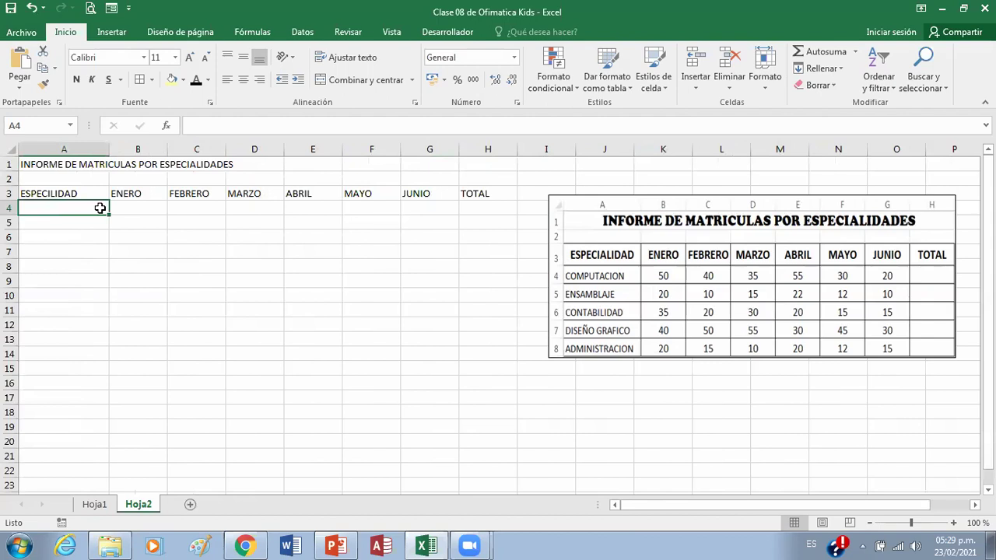
pyautogui.write('Comput')
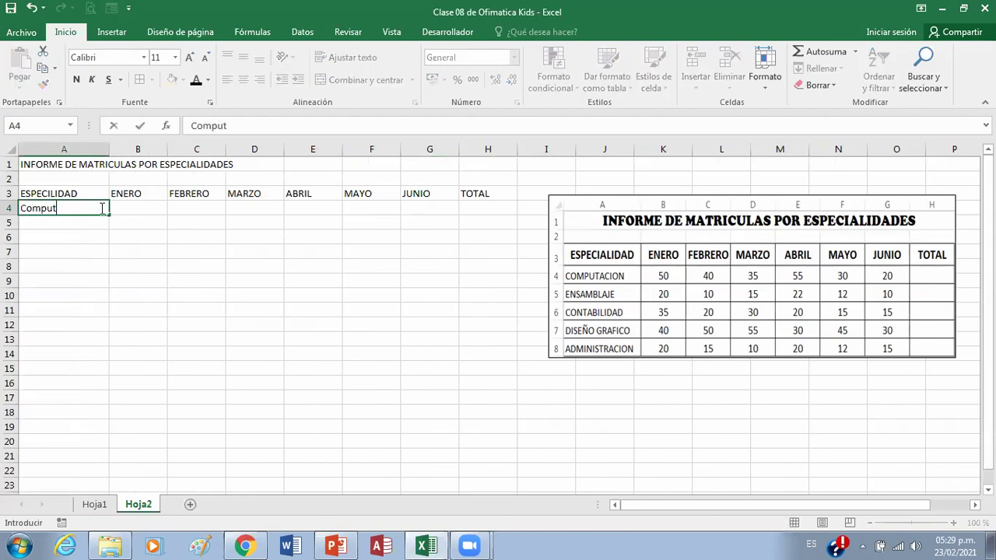
pyautogui.write('acion')
pyautogui.press('Return')
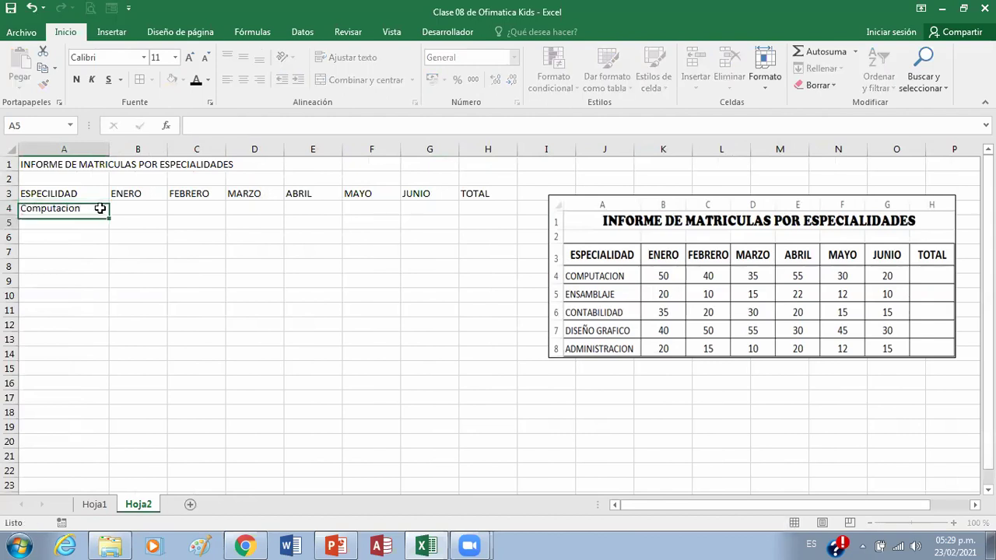
pyautogui.write('Ensamblaje')
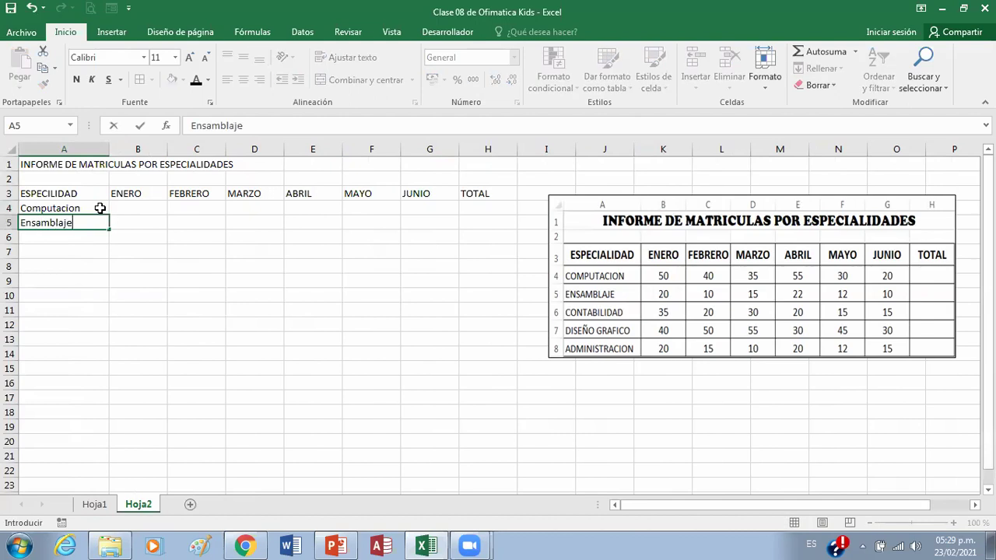
pyautogui.press('Return')
pyautogui.write('Contabilidad')
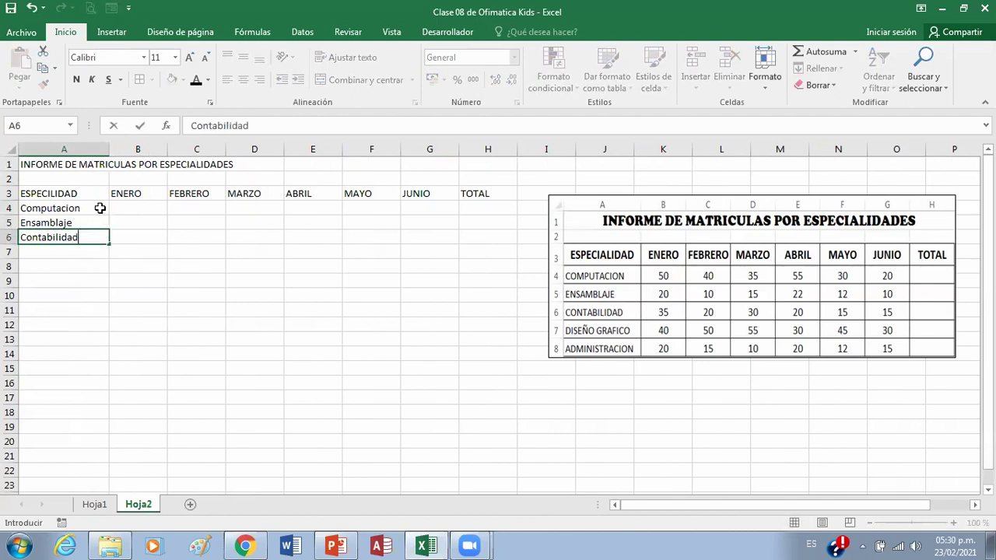
# - Complete the specialties list with Diseño Grafico in A7 and Administracion in A8
pyautogui.press('Return')
pyautogui.write('Diseño')
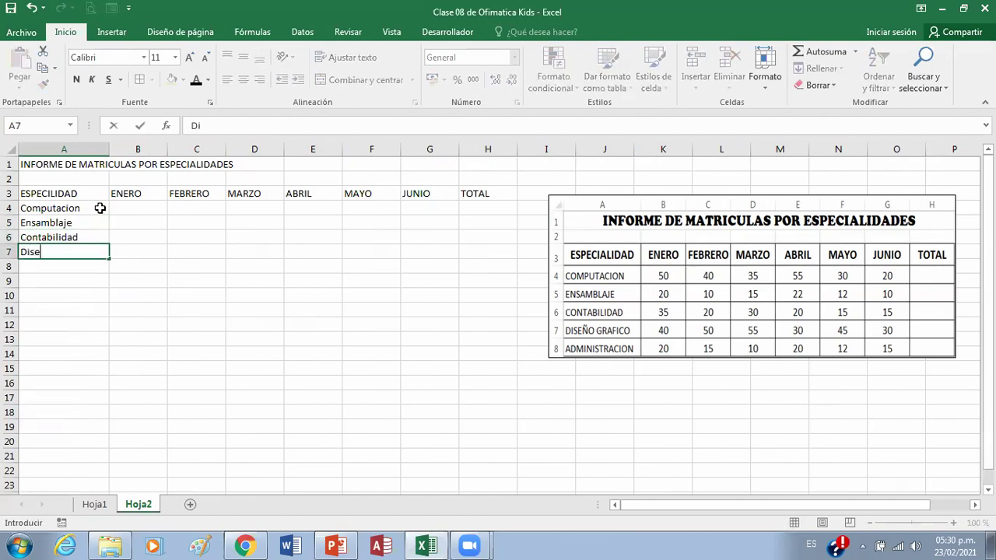
pyautogui.press('BackSpace')
pyautogui.press('BackSpace')
pyautogui.write('ño Grafico')
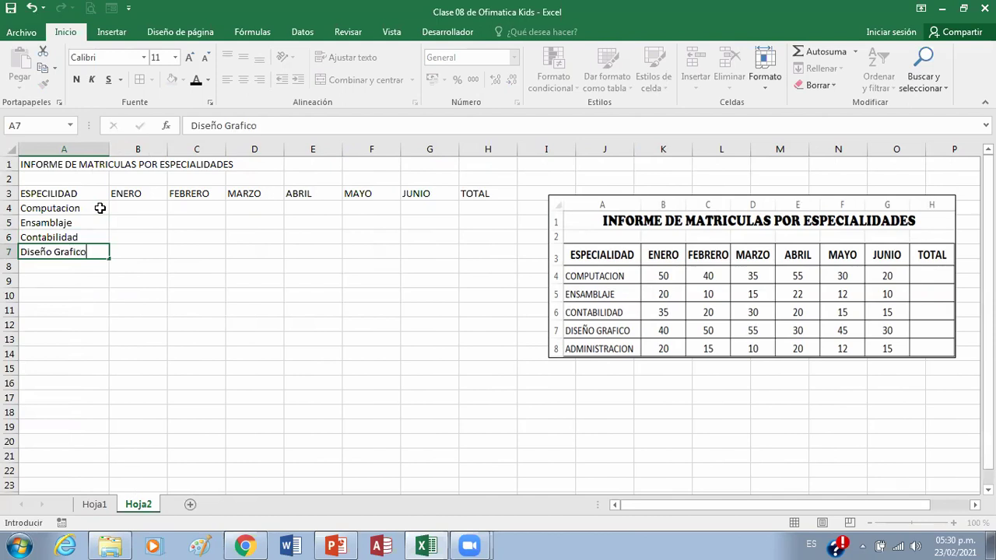
pyautogui.press('Return')
pyautogui.write('Adm')
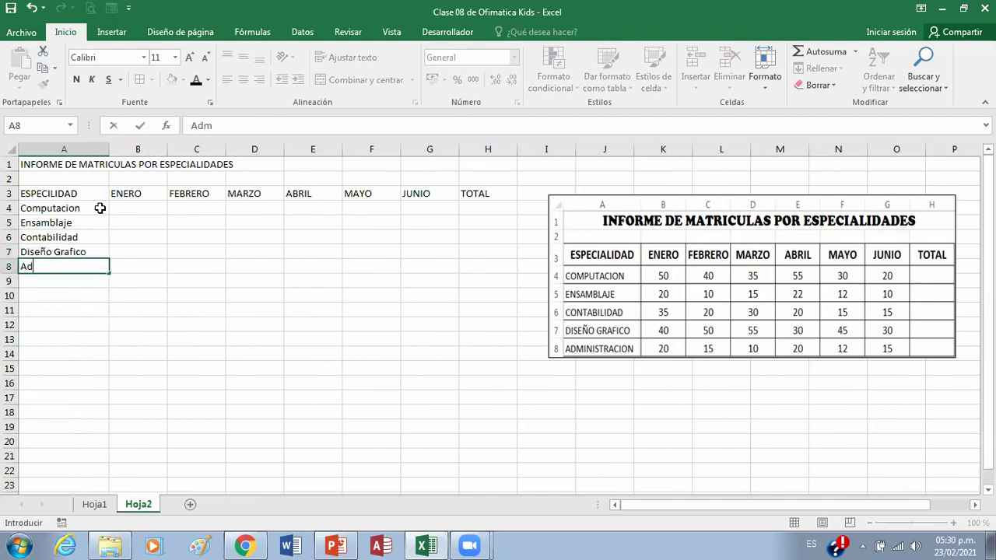
pyautogui.write('inistracion}')
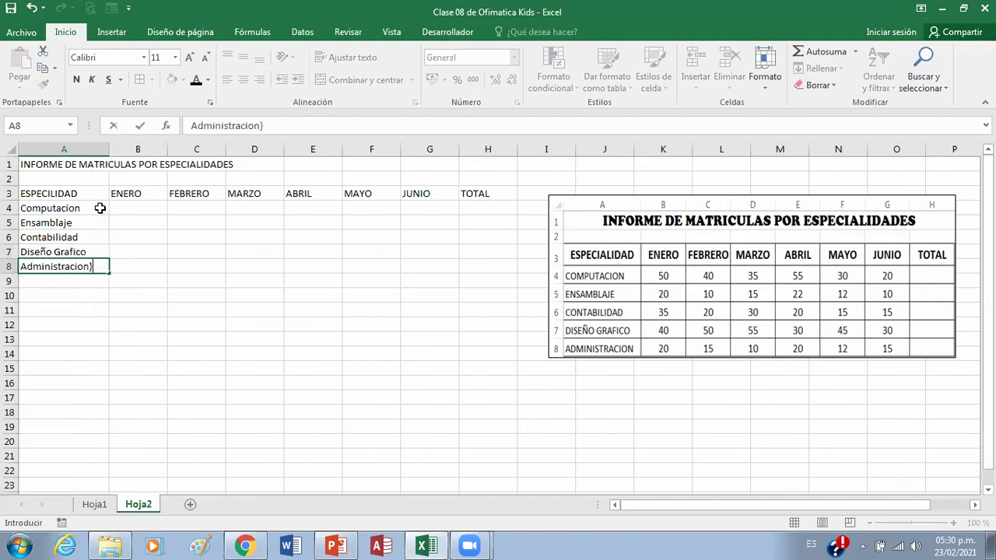
pyautogui.press('BackSpace')
pyautogui.press('Return')
# - Enter the ENERO enrolments 50, 20, 35, 40 and 20 in B4:B8
pyautogui.press('Right')
pyautogui.press('Up')
pyautogui.press('Up')
pyautogui.press('Up')
pyautogui.press('Up')
pyautogui.press('Up')
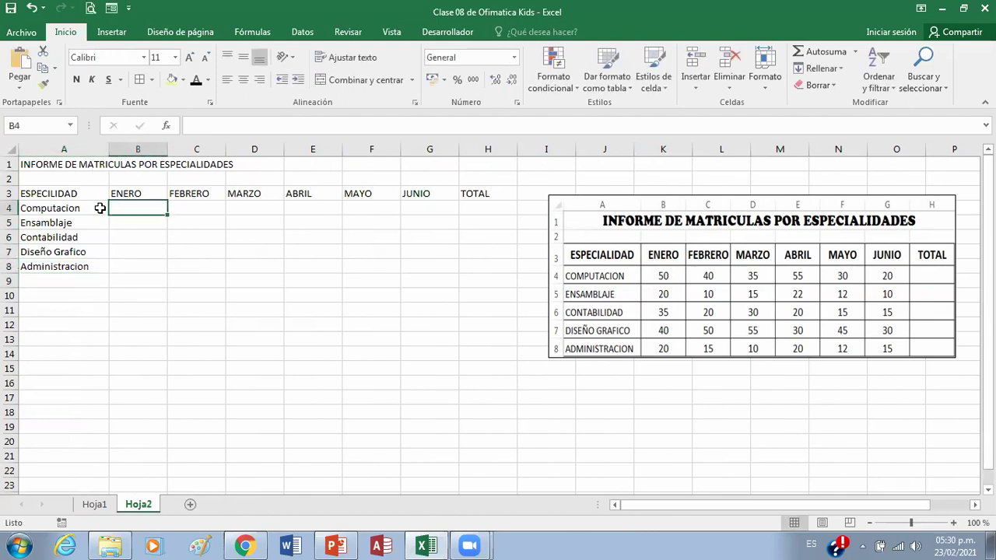
pyautogui.write('50')
pyautogui.press('Return')
pyautogui.write('20')
pyautogui.press('Return')
pyautogui.write('35')
pyautogui.hotkey('ctrl', 'Return')
pyautogui.press('Return')
pyautogui.write('40')
pyautogui.press('Return')
pyautogui.write('20')
pyautogui.press('Return')
# - Enter the FEBRERO enrolments 40, 10, 20, 50 and 15 in C4:C8
pyautogui.press('Right')
pyautogui.press('Up')
pyautogui.press('Up')
pyautogui.press('Up')
pyautogui.press('Up')
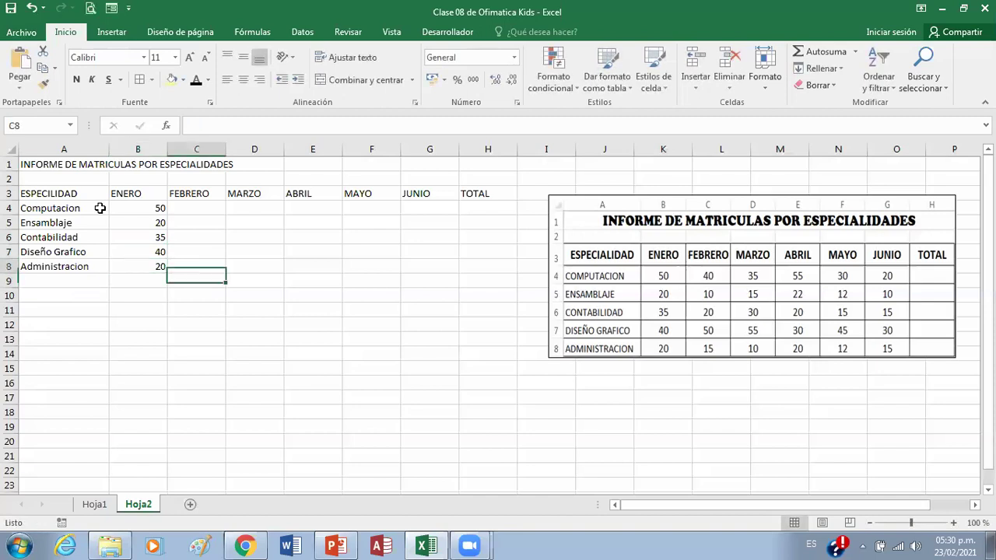
pyautogui.press('Up')
pyautogui.press('Up')
pyautogui.press('Down')
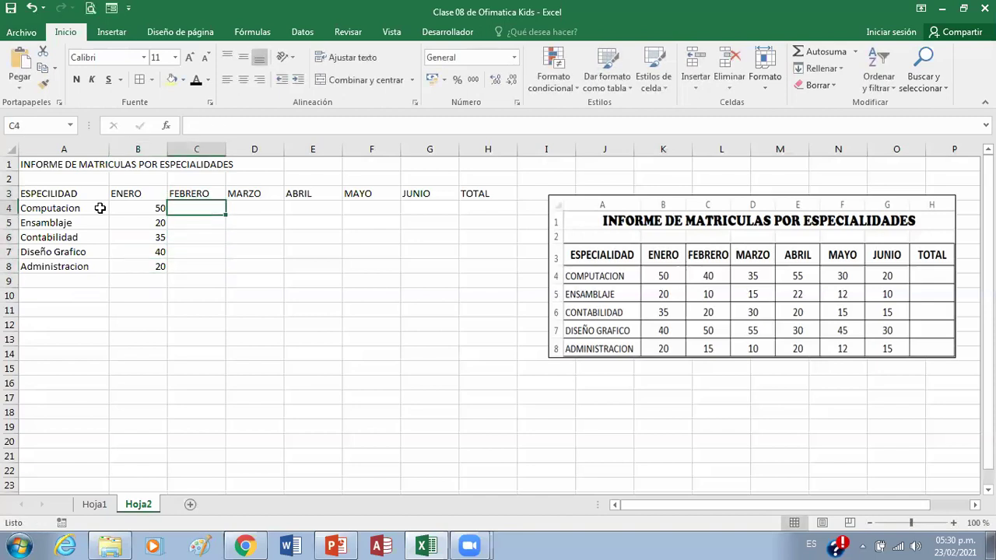
pyautogui.write('40')
pyautogui.press('Return')
pyautogui.write('10')
pyautogui.press('Return')
pyautogui.write('20')
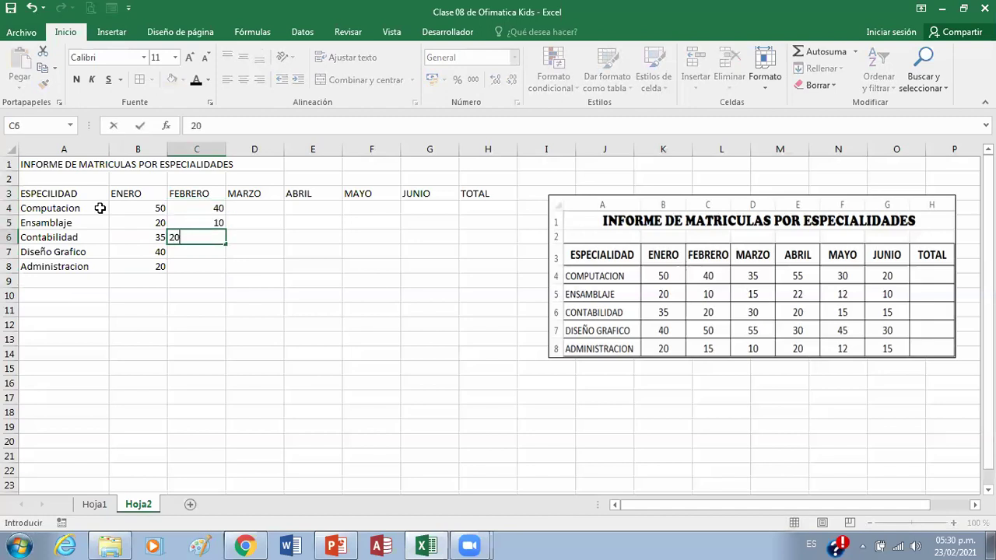
pyautogui.press('Return')
pyautogui.write('50')
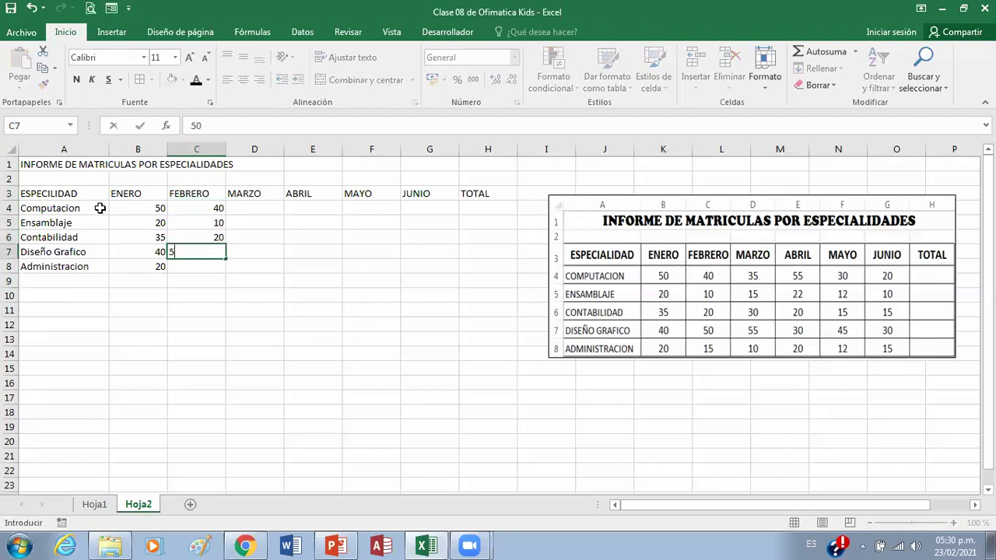
pyautogui.press('Return')
pyautogui.write('15')
pyautogui.press('Tab')
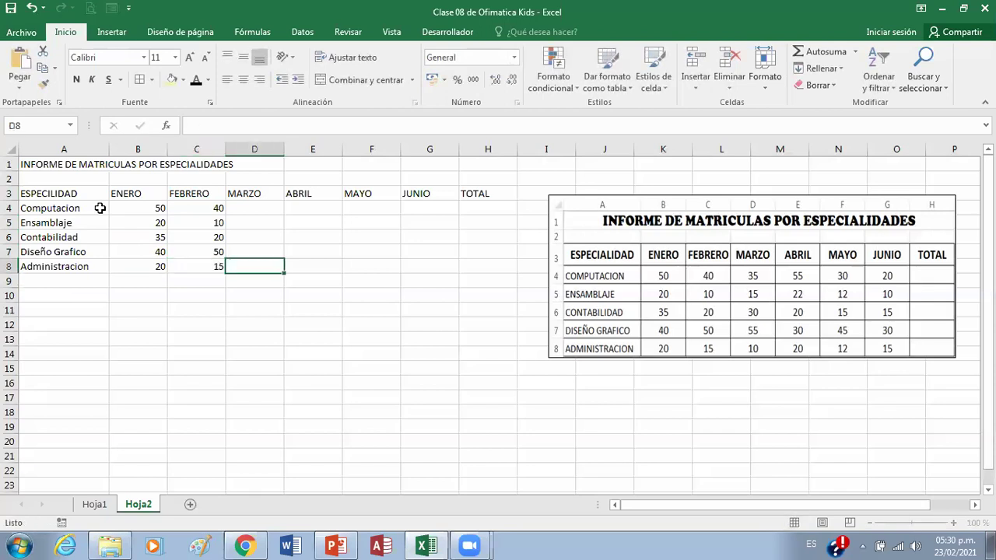
# - Enter the first three MARZO enrolments 35, 15 and 30 in D4:D6
pyautogui.press('Up')
pyautogui.press('Up')
pyautogui.press('Up')
pyautogui.press('Up')
pyautogui.write('35')
pyautogui.press('Return')
pyautogui.write('1')
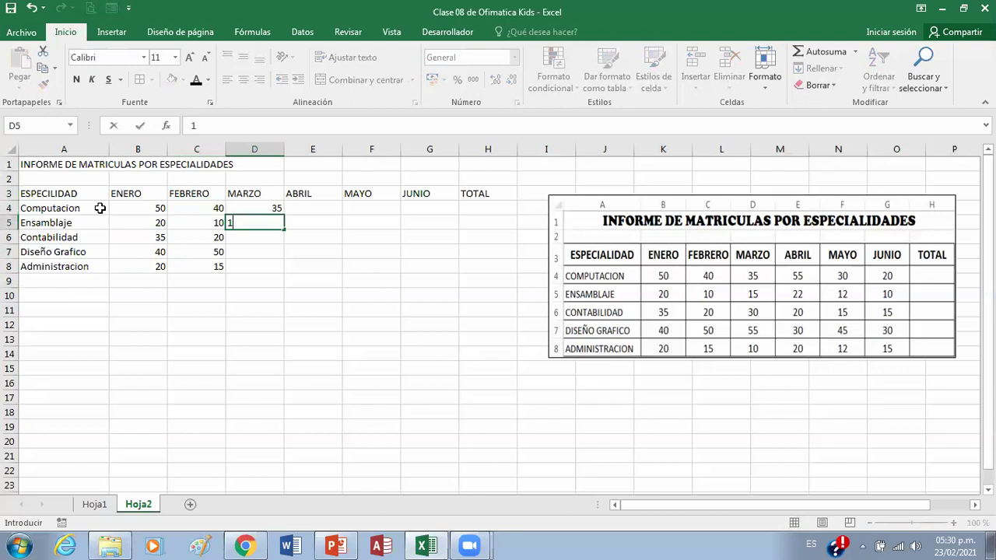
pyautogui.write('5')
pyautogui.press('Return')
pyautogui.write('30')
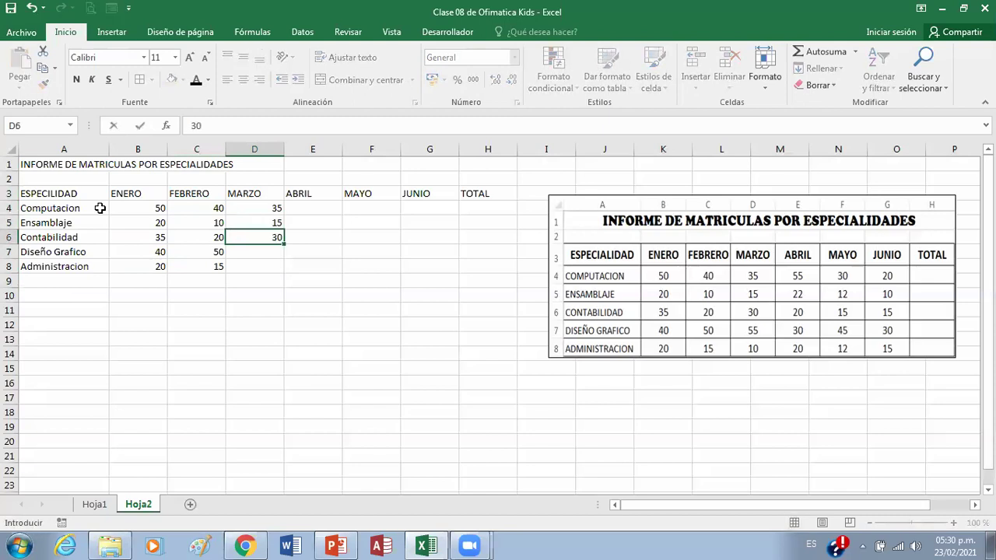
pyautogui.press('Return')
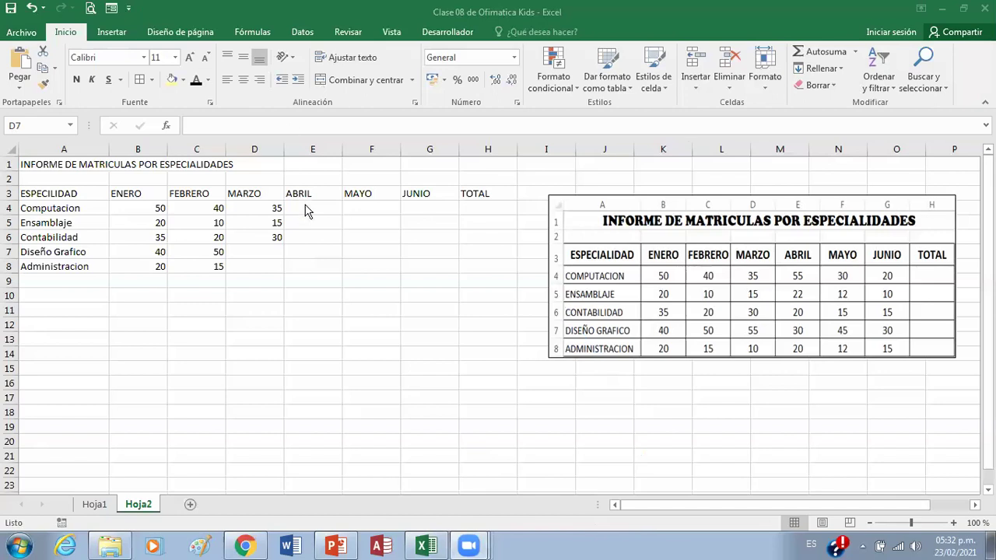
# - Complete the MARZO column with 55 in D7 and 10 in D8
pyautogui.click(277, 250)
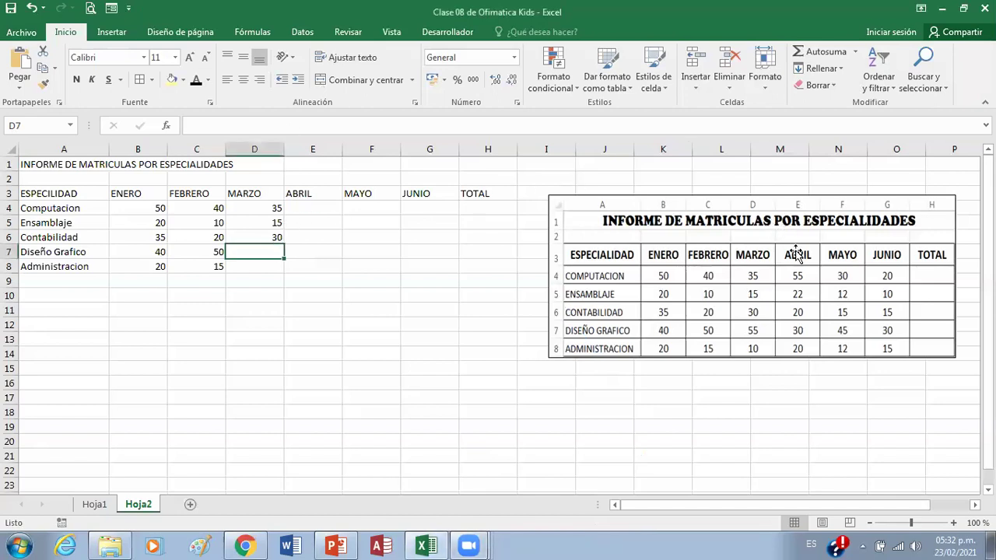
pyautogui.write('55')
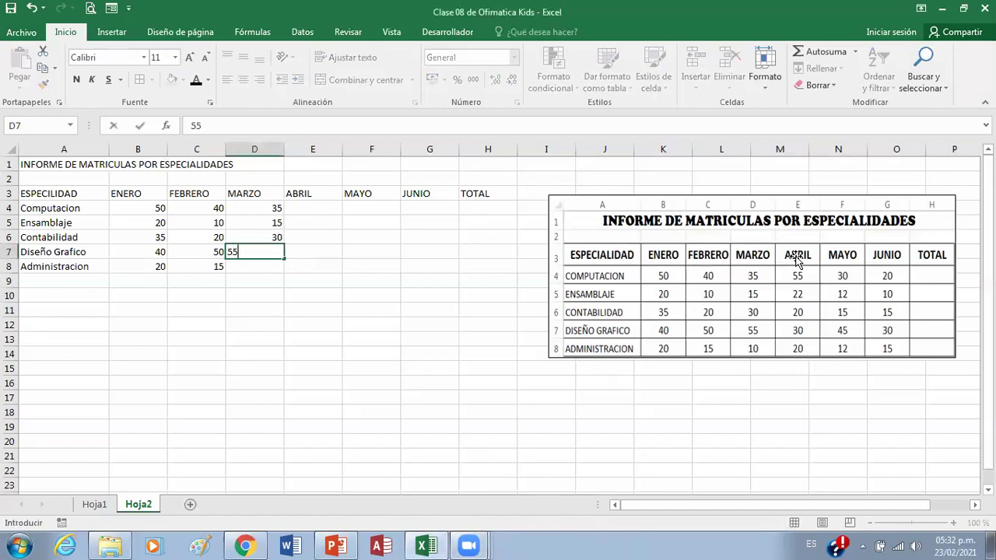
pyautogui.press('Return')
pyautogui.write('10')
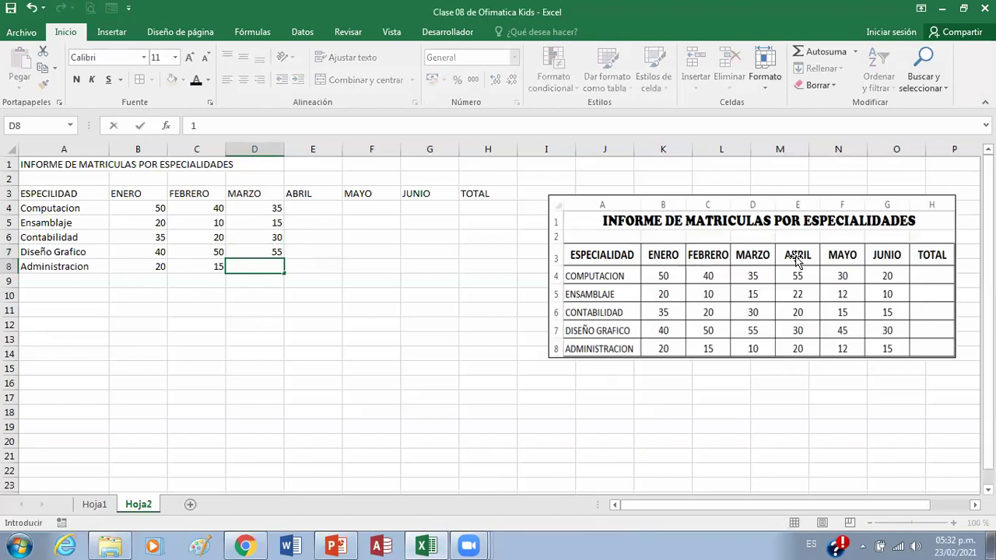
pyautogui.press('Tab')
# - Enter the ABRIL enrolments 55, 22, 20, 30 and 20 in E4:E8
pyautogui.press('Up')
pyautogui.press('Up')
pyautogui.press('Up')
pyautogui.press('Up')
pyautogui.write('55')
pyautogui.press('Return')
pyautogui.write('22')
pyautogui.press('Return')
pyautogui.write('20')
pyautogui.press('Return')
pyautogui.write('30')
pyautogui.press('Return')
pyautogui.write('30')
pyautogui.press('Return')
# - Enter the MAYO enrolments 30, 12, 15, 45 and 12 in F4:F8
pyautogui.press('Up')
pyautogui.press('Up')
pyautogui.press('Right')
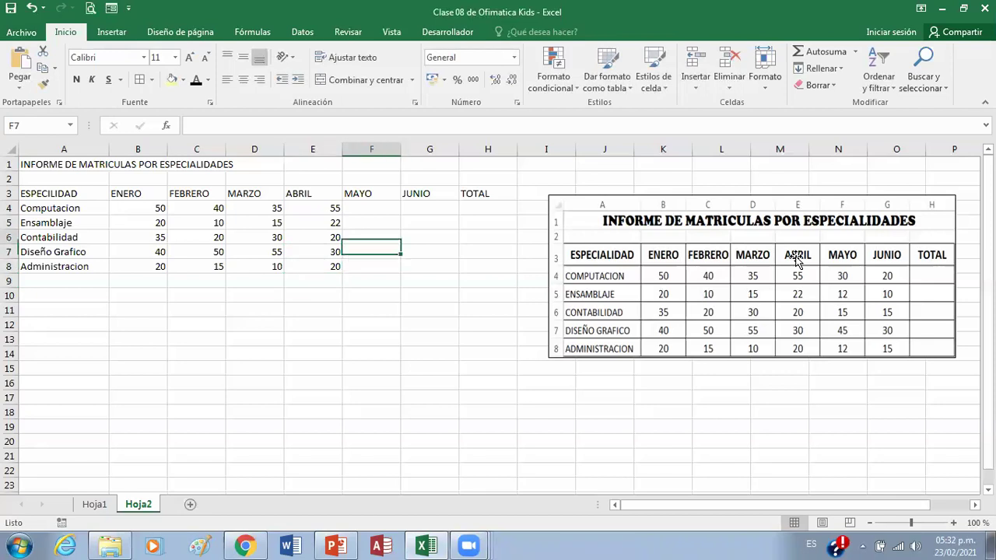
pyautogui.press('Up')
pyautogui.press('Up')
pyautogui.press('Up')
pyautogui.write('30')
pyautogui.press('Return')
pyautogui.write('12')
pyautogui.press('Return')
pyautogui.write('15')
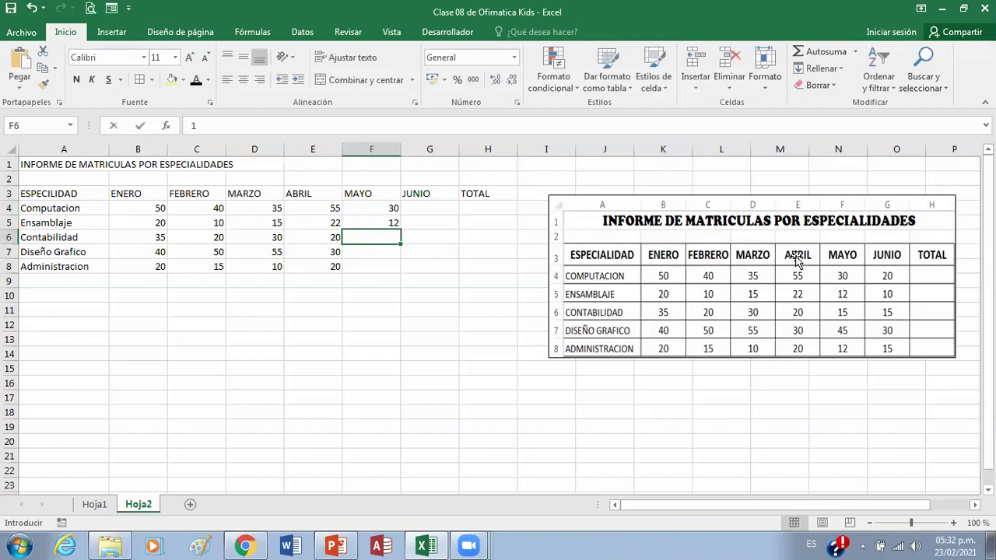
pyautogui.press('Return')
pyautogui.write('45')
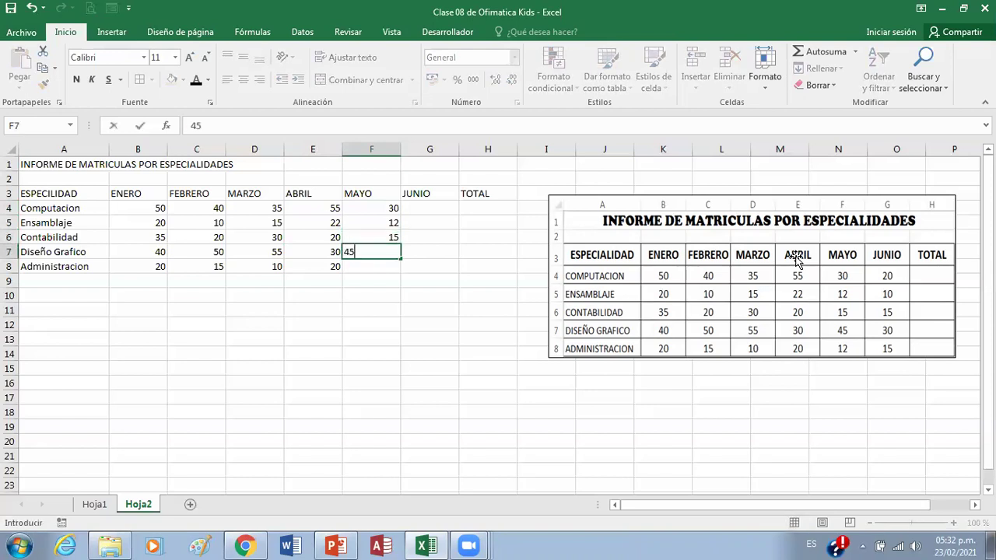
pyautogui.press('Return')
pyautogui.write('12')
pyautogui.press('Tab')
# - Enter the JUNIO enrolments 20, 10, 15, 30 and 15 in G4:G8
pyautogui.press('Up')
pyautogui.press('Up')
pyautogui.press('Up')
pyautogui.press('Up')
pyautogui.write('20')
pyautogui.press('Return')
pyautogui.write('10')
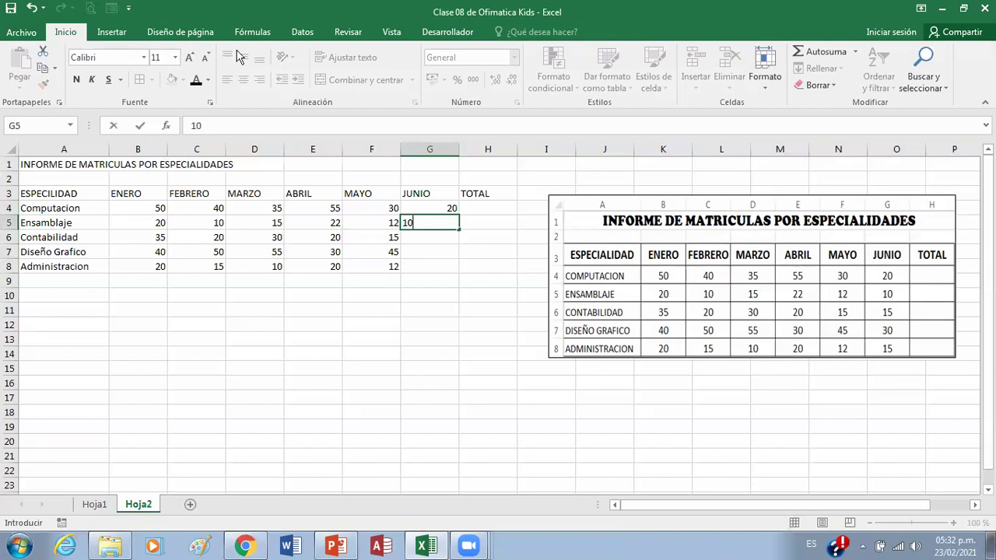
pyautogui.press('Return')
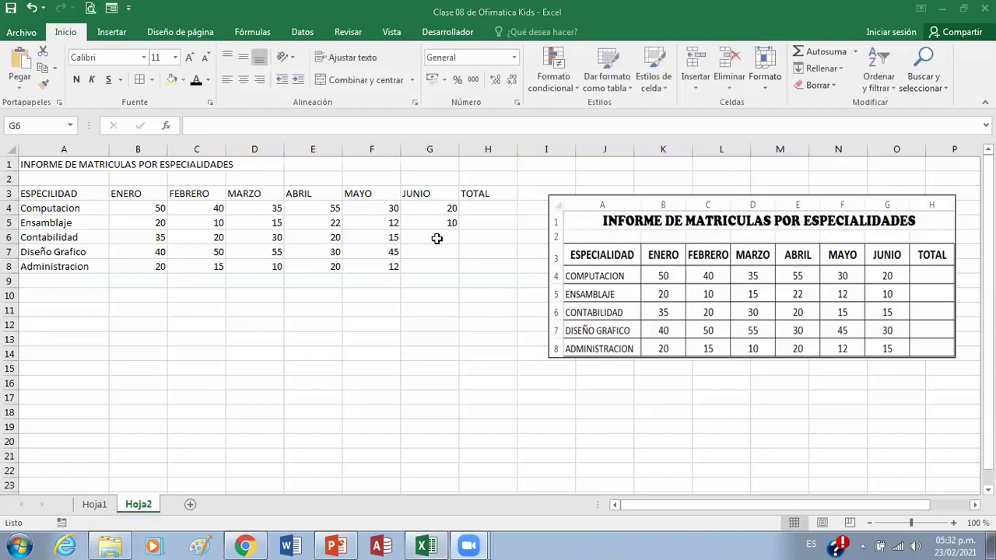
pyautogui.write('15')
pyautogui.press('Return')
pyautogui.write('30')
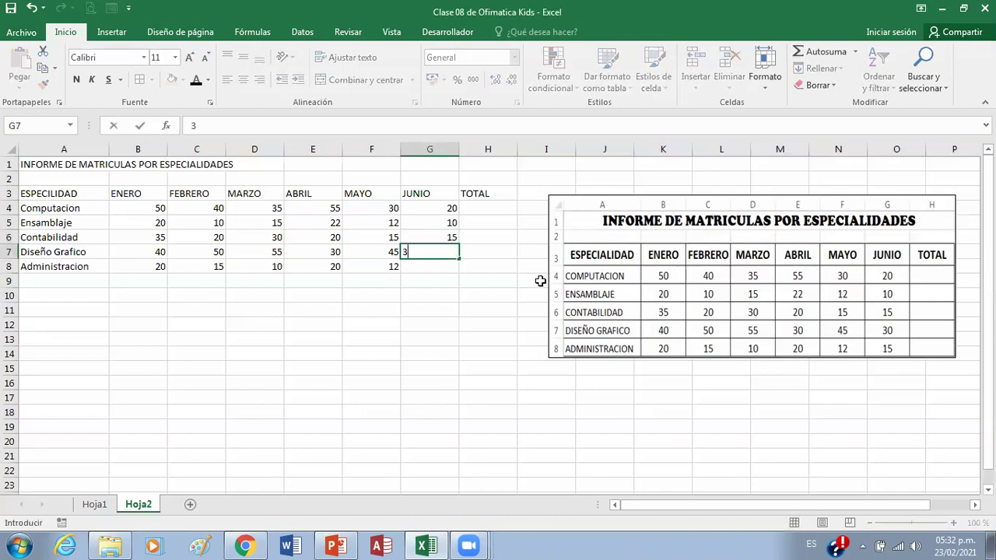
pyautogui.press('Return')
pyautogui.write('15')
pyautogui.press('Return')
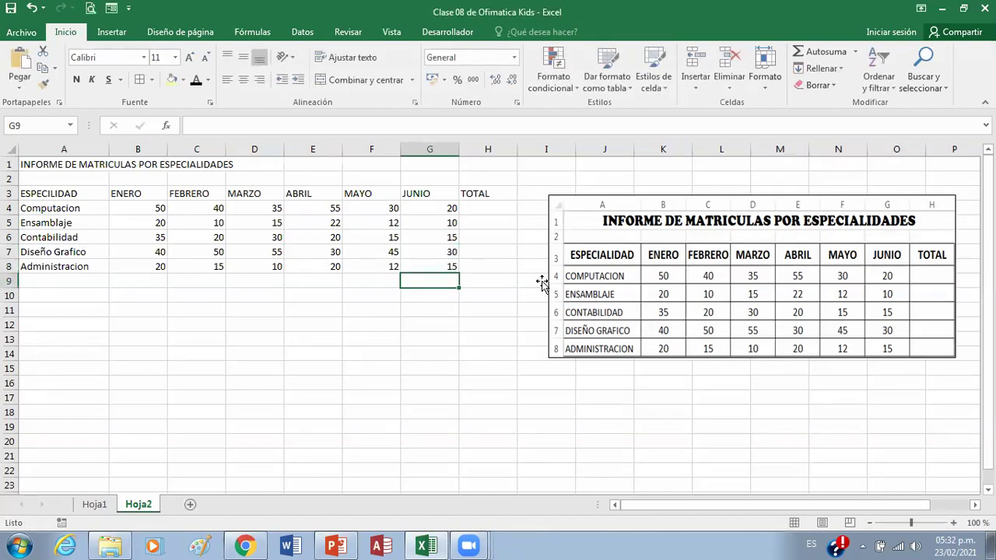
# - Merge and center the title INFORME DE MATRICULAS POR ESPECIALIDADES across A1:H1
pyautogui.click(770, 286)
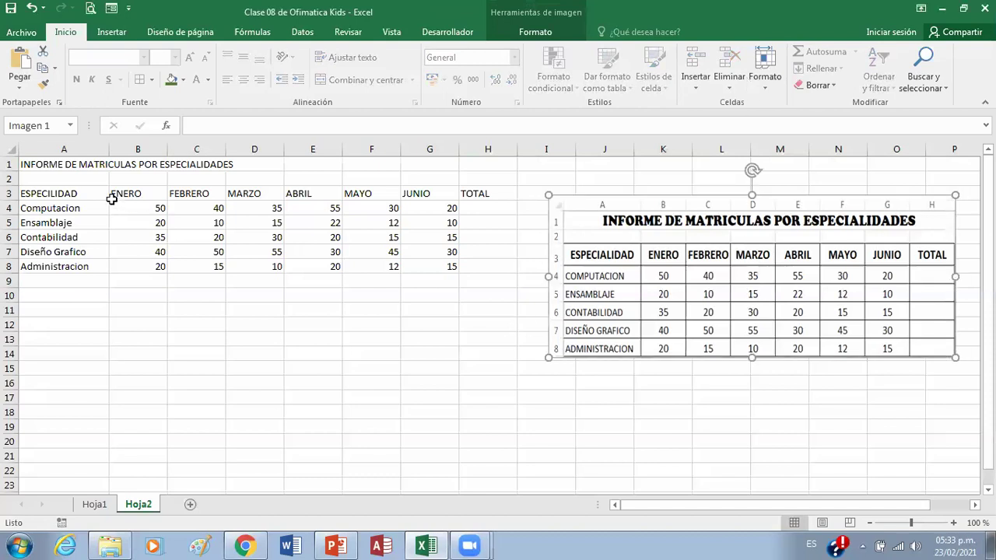
pyautogui.click(54, 167)
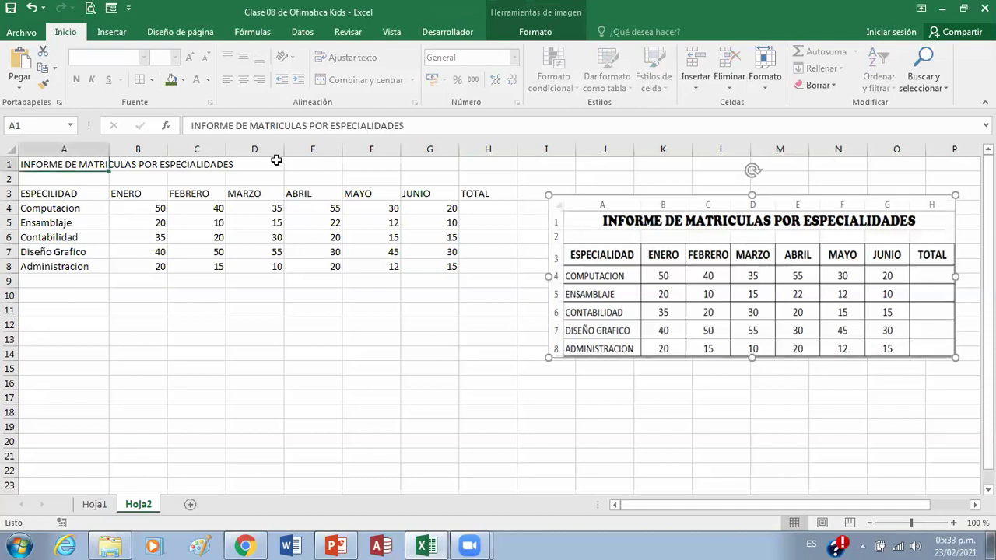
pyautogui.keyDown('shift'); pyautogui.click(465, 165); pyautogui.keyUp('shift')
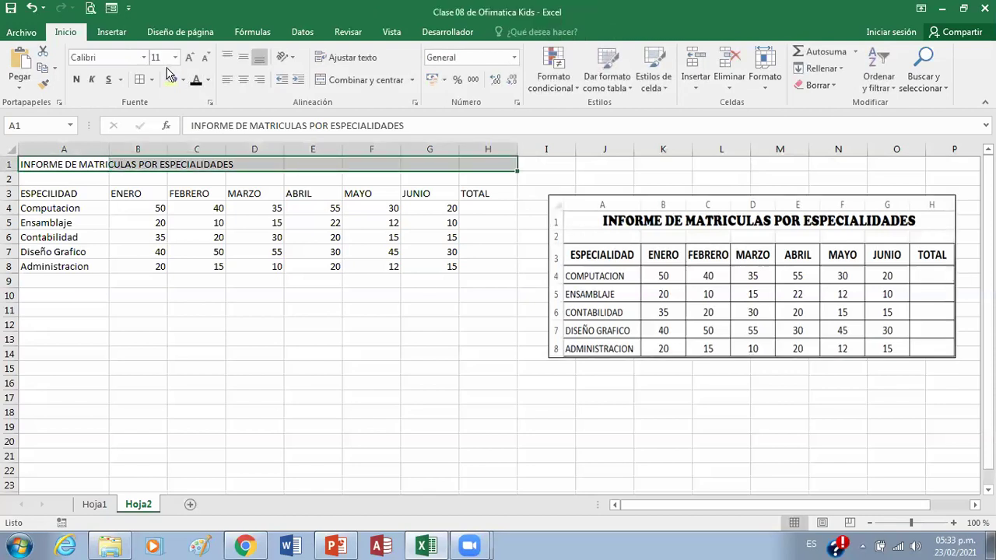
pyautogui.click(351, 79)
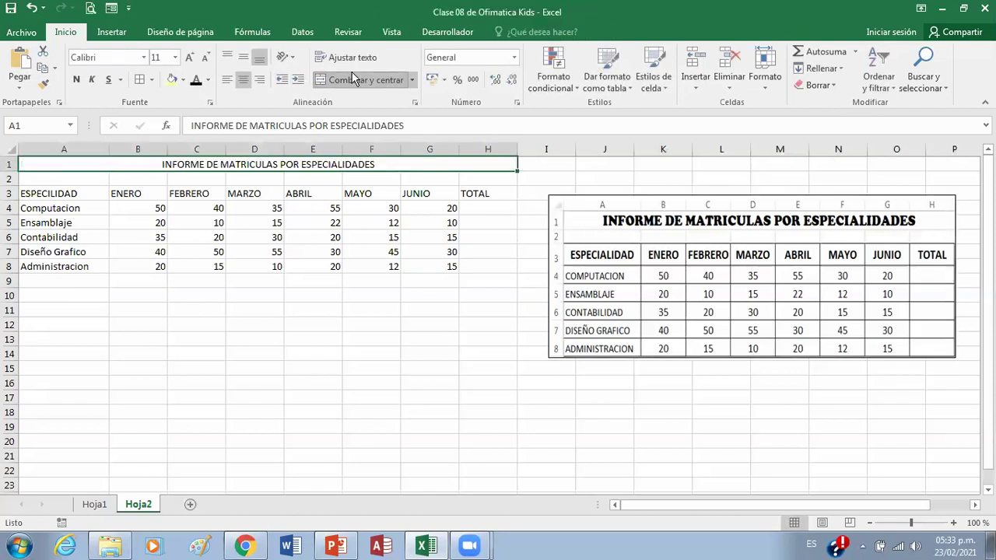
# - Format the merged title as bold Cooper Black at size 16
pyautogui.click(189, 59)
pyautogui.click(189, 59)
pyautogui.click(189, 59)
pyautogui.click(189, 59)
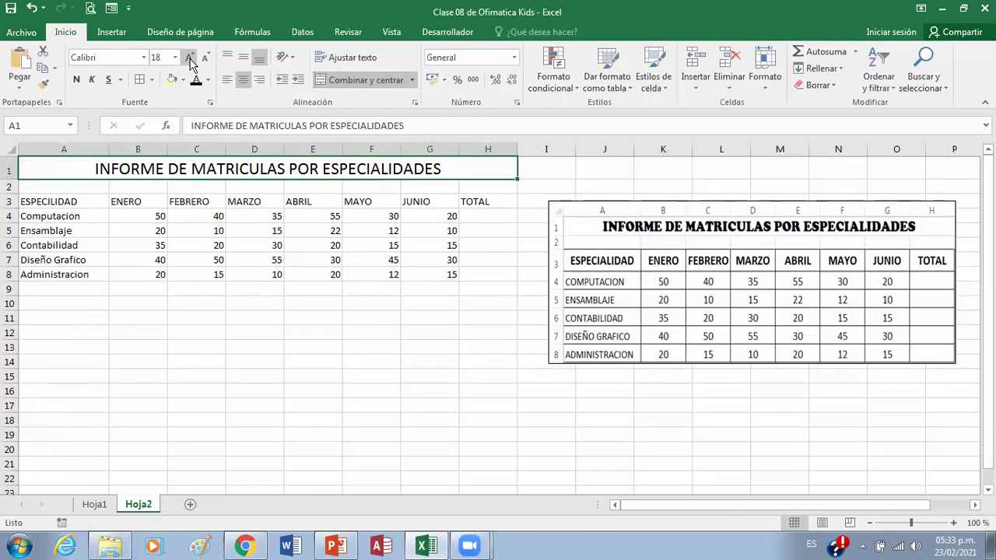
pyautogui.click(78, 80)
pyautogui.click(109, 57)
pyautogui.write('Cooper Black')
pyautogui.press('Return')
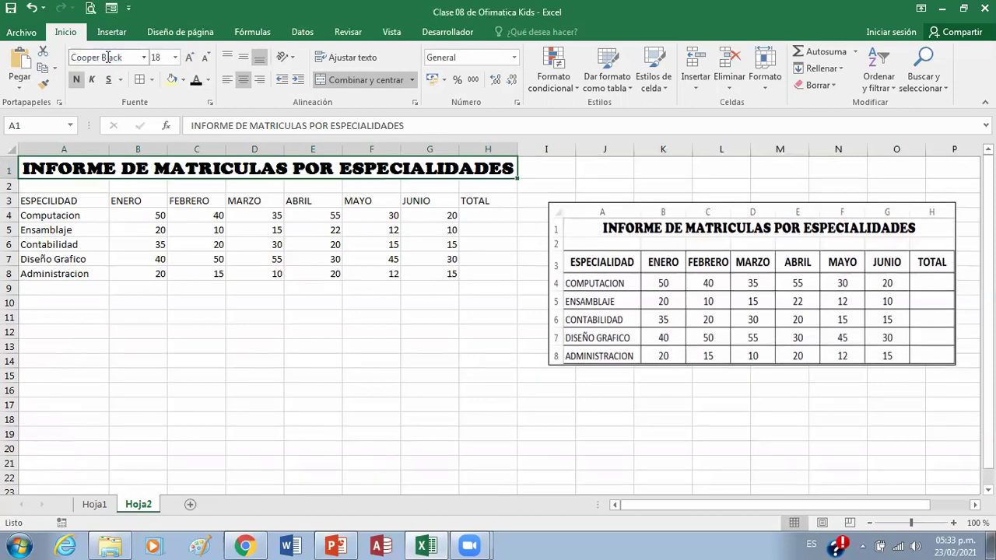
pyautogui.click(206, 59)
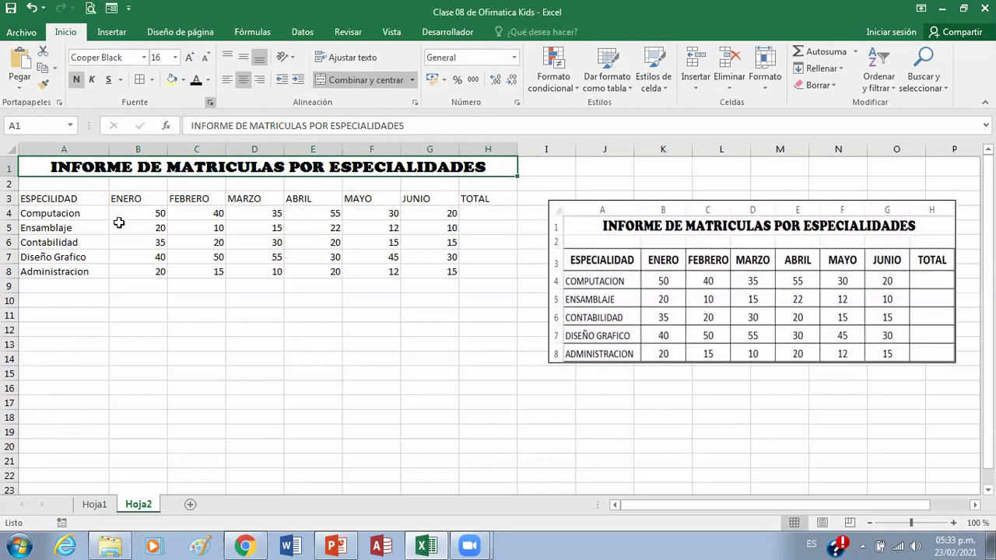
# - Set the header row A3:H3 to font size 14 and center its text
pyautogui.click(86, 196)
pyautogui.moveTo(115, 196); pyautogui.dragTo(477, 196)
pyautogui.click(189, 57)
pyautogui.click(189, 57)
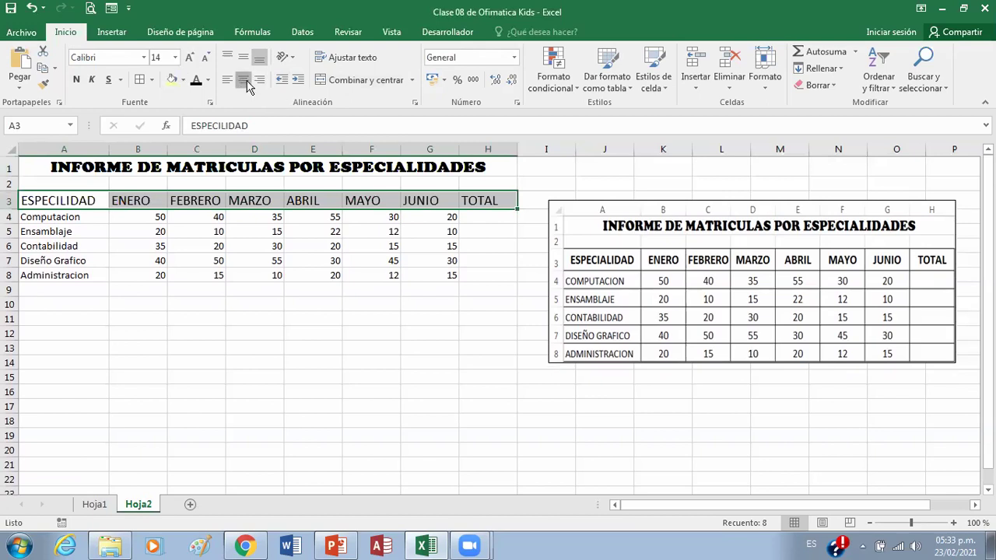
pyautogui.click(242, 80)
# - Set the data range A4:H8 to font size 14 and widen column A slightly
pyautogui.moveTo(83, 216); pyautogui.dragTo(472, 272)
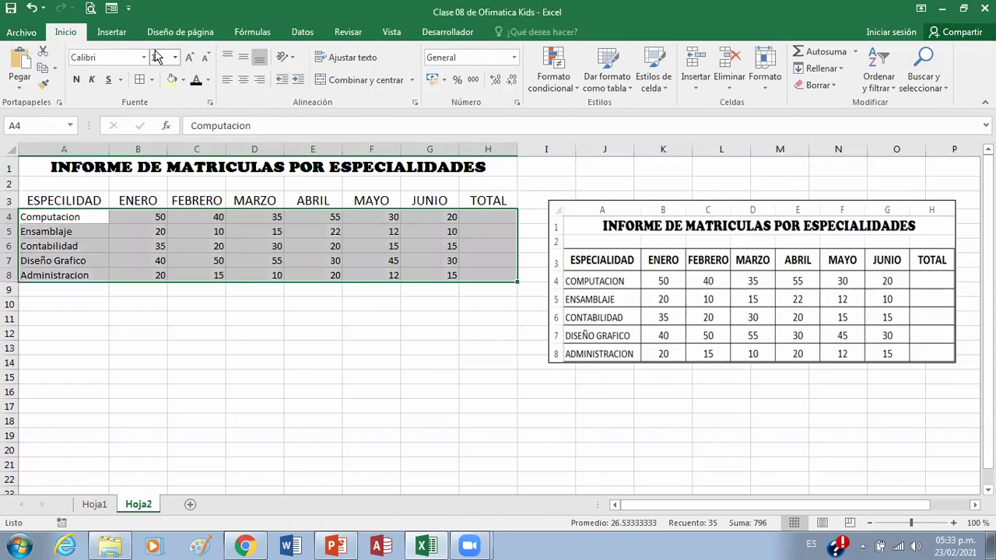
pyautogui.click(191, 58)
pyautogui.click(190, 58)
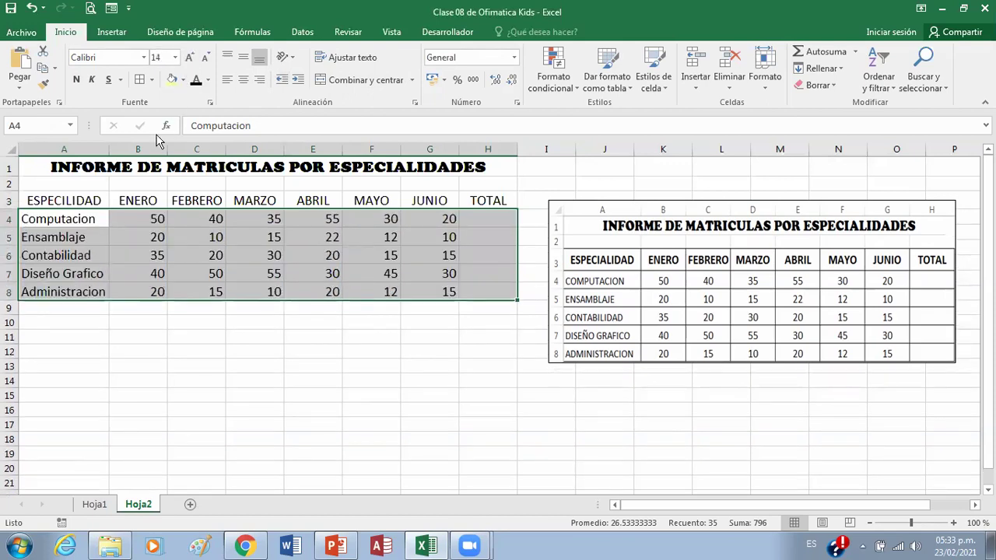
pyautogui.moveTo(110, 154); pyautogui.dragTo(119, 154)
# - Apply all borders to the table A3:H8 and widen the TOTAL column H
pyautogui.moveTo(93, 200); pyautogui.dragTo(477, 288)
pyautogui.click(140, 79)
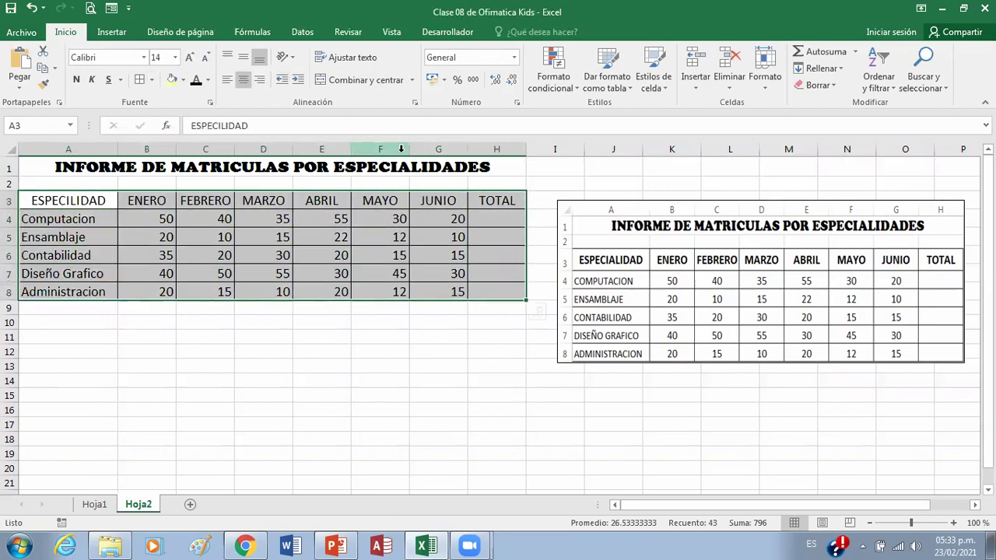
pyautogui.moveTo(526, 155); pyautogui.dragTo(546, 155)
# - Delete the sample picture of the enrolment table from the sheet
pyautogui.click(670, 271)
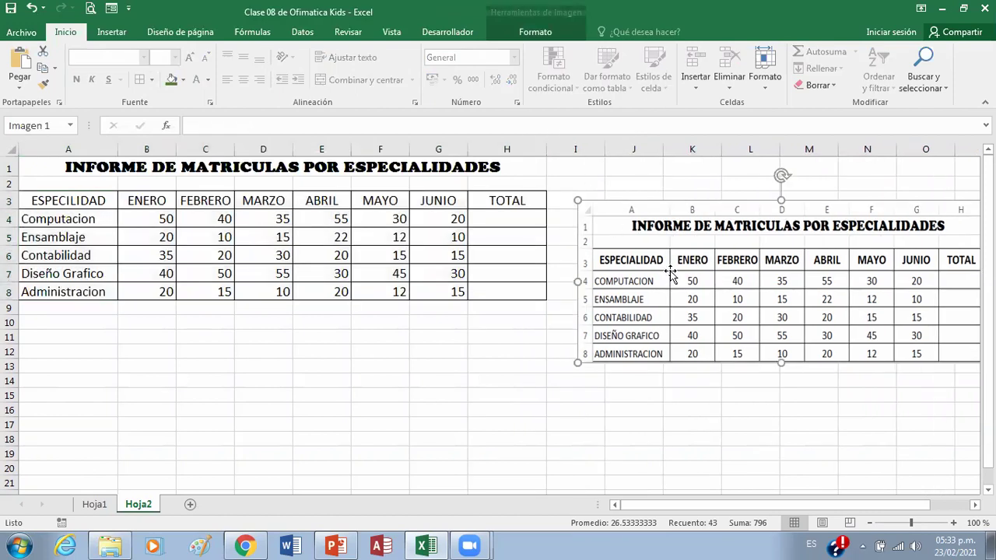
pyautogui.press('Delete')
pyautogui.click(238, 231)
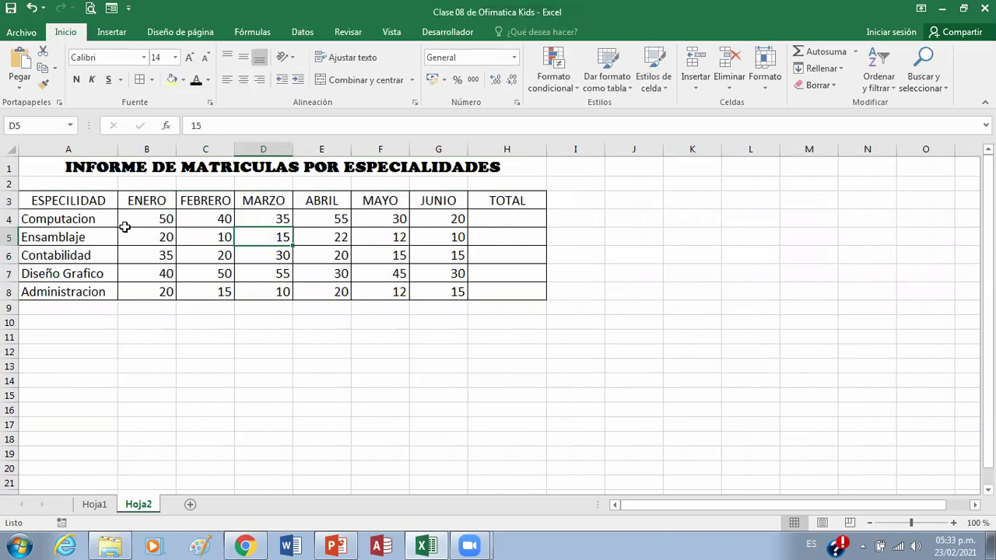
# - Sum the six months of Computacion in H4 with AutoSum and fill the formula down to H8
pyautogui.moveTo(133, 220); pyautogui.dragTo(526, 212)
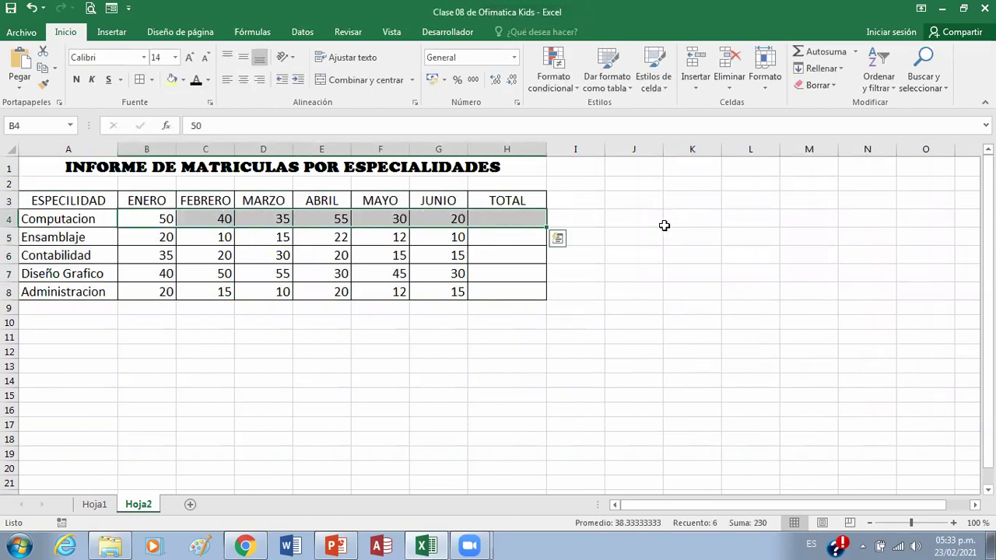
pyautogui.click(822, 61)
pyautogui.click(514, 219)
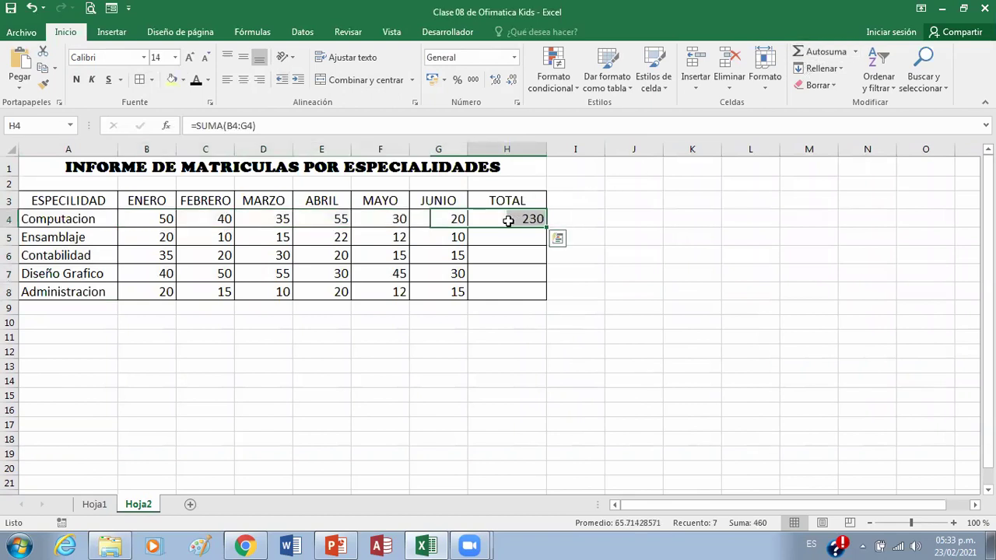
pyautogui.moveTo(547, 225); pyautogui.dragTo(549, 305)
pyautogui.click(594, 256)
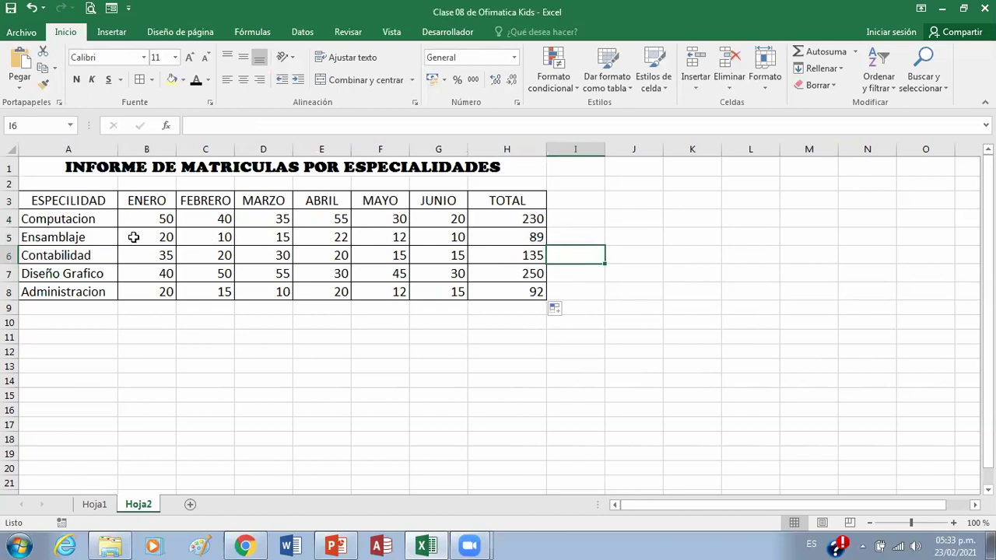
# - Give the header row A3:H3 a grey fill and make its text bold
pyautogui.moveTo(94, 200); pyautogui.dragTo(506, 200)
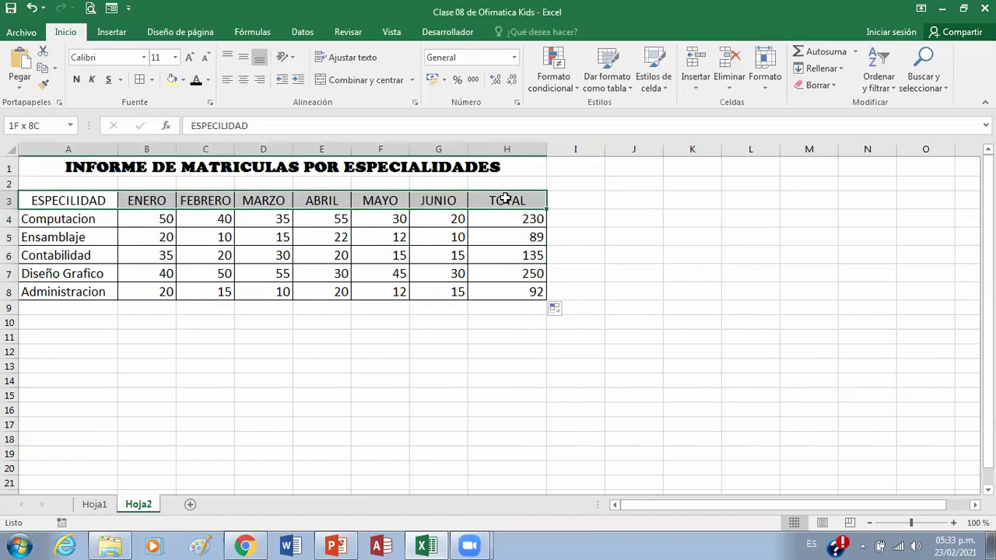
pyautogui.click(184, 80)
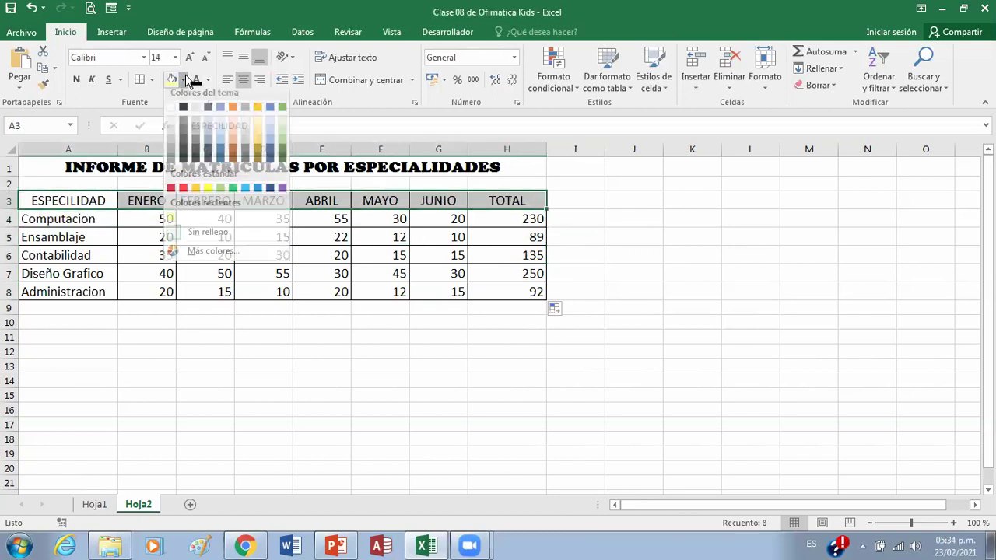
pyautogui.click(171, 150)
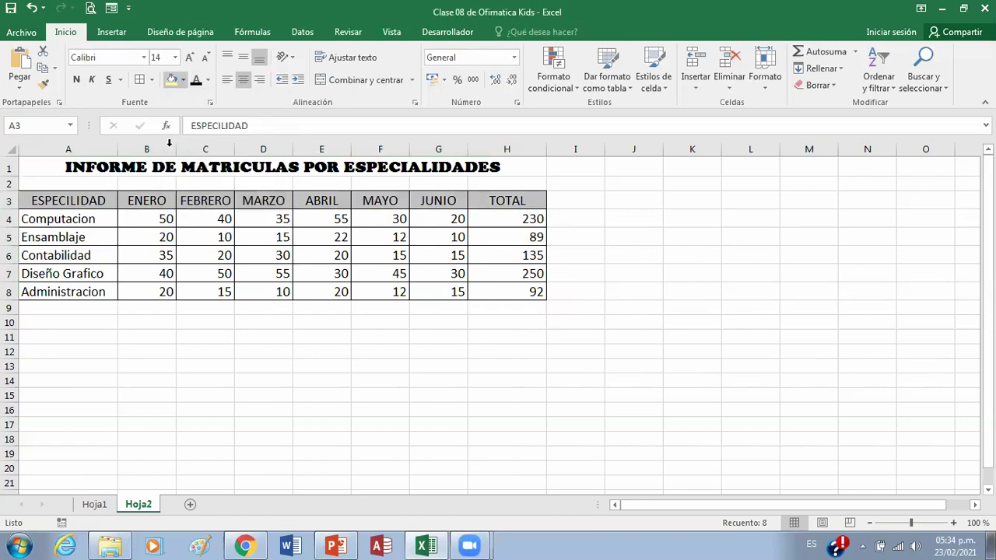
pyautogui.click(75, 80)
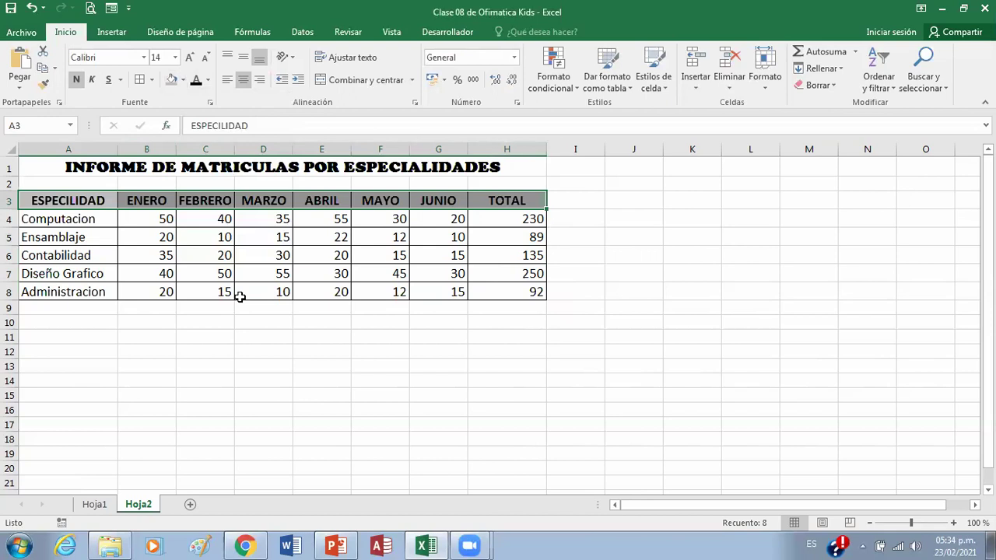
pyautogui.click(229, 323)
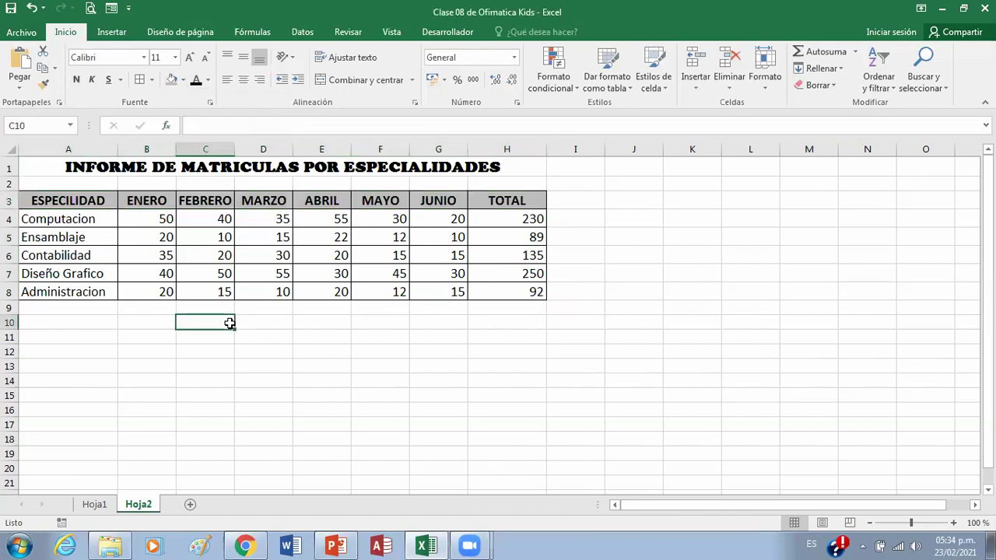
# - Switch to the PowerPoint presentation to read the remaining instructions of the enrolment exercise
pyautogui.click(336, 547)
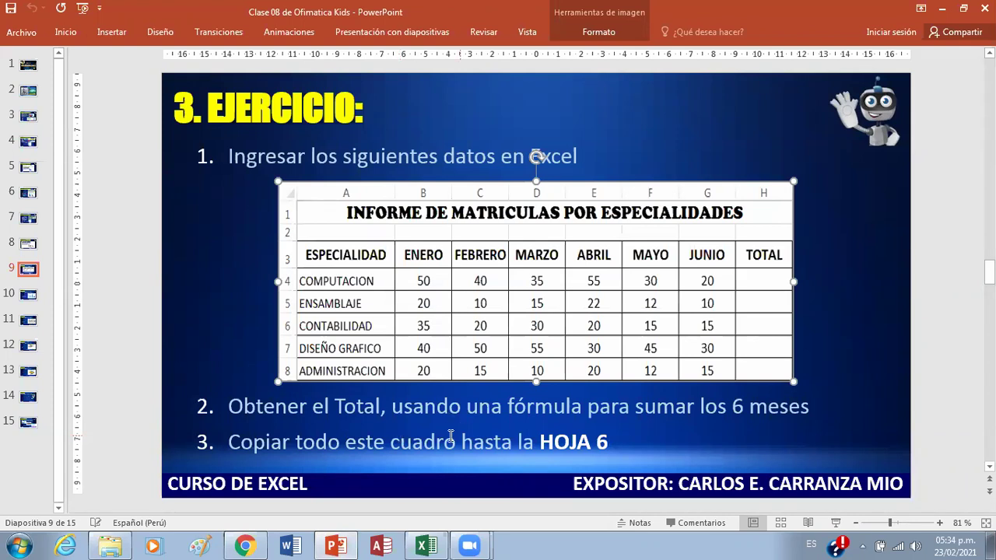
# - Return to the Excel workbook and make five copies of the Hoja2 sheet after the original
pyautogui.click(426, 547)
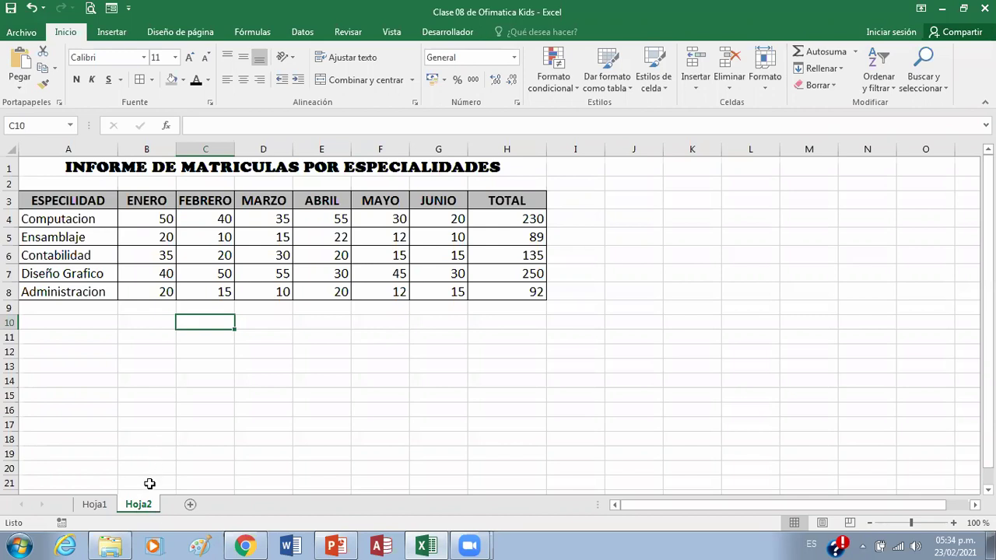
pyautogui.moveTo(145, 507); pyautogui.dragTo(418, 512)
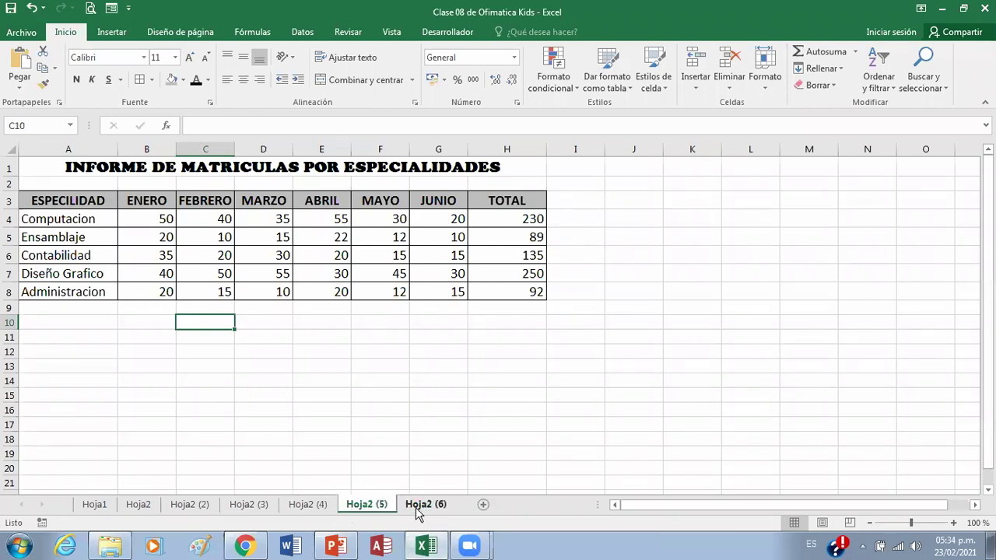
# - Check the enrolment table on Hoja2 and on each of its copies, Hoja2 (2) to Hoja2 (6)
pyautogui.click(148, 509)
pyautogui.click(187, 507)
pyautogui.click(262, 507)
pyautogui.click(311, 508)
pyautogui.click(363, 507)
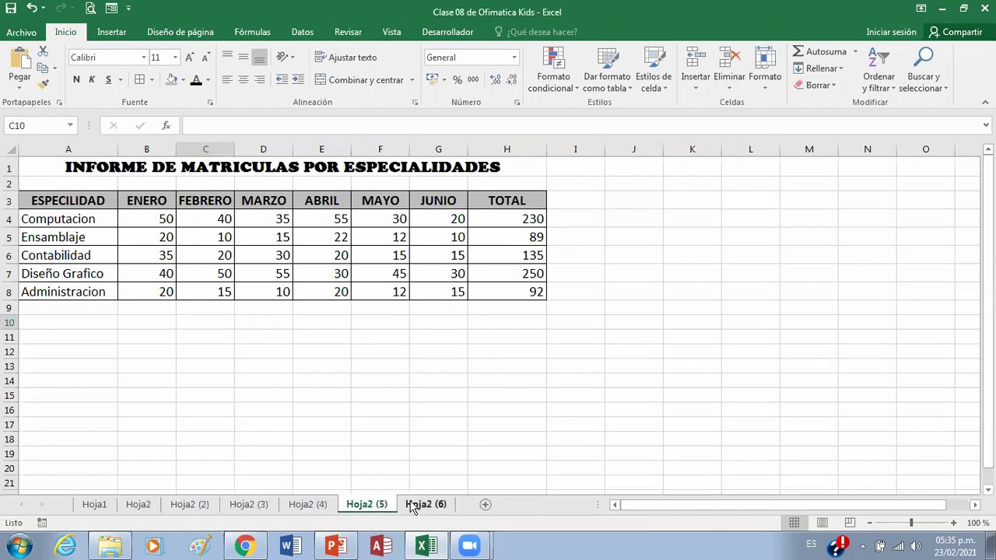
pyautogui.click(412, 507)
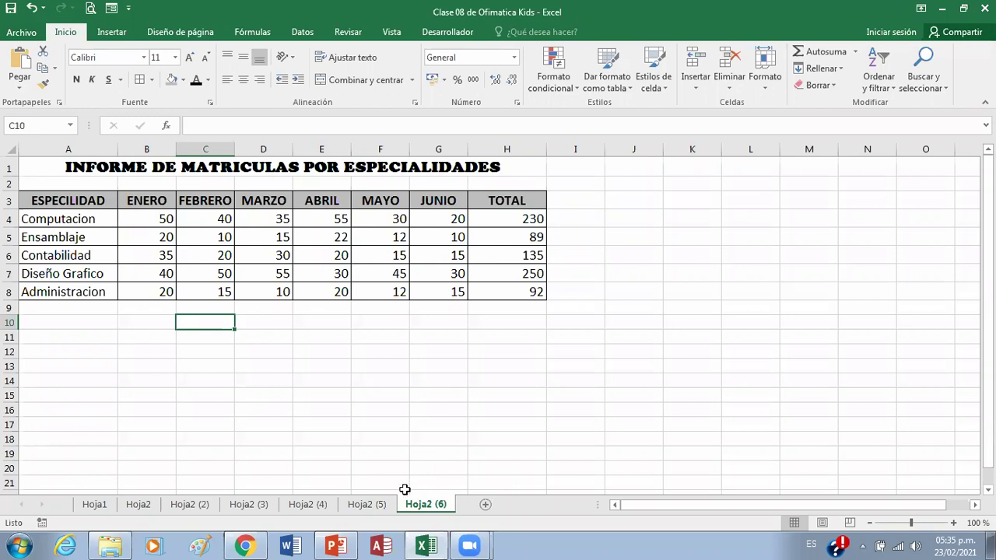
pyautogui.click(366, 504)
pyautogui.click(321, 507)
pyautogui.click(256, 507)
pyautogui.click(193, 507)
pyautogui.click(150, 506)
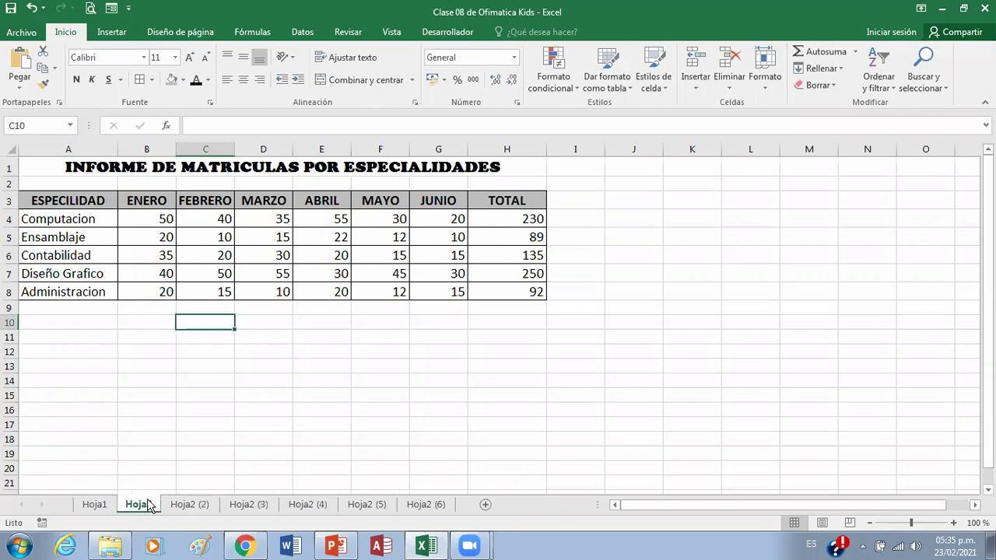
# - Switch to the PowerPoint presentation and read the chart instructions of the exercise on slide 10
pyautogui.click(342, 549)
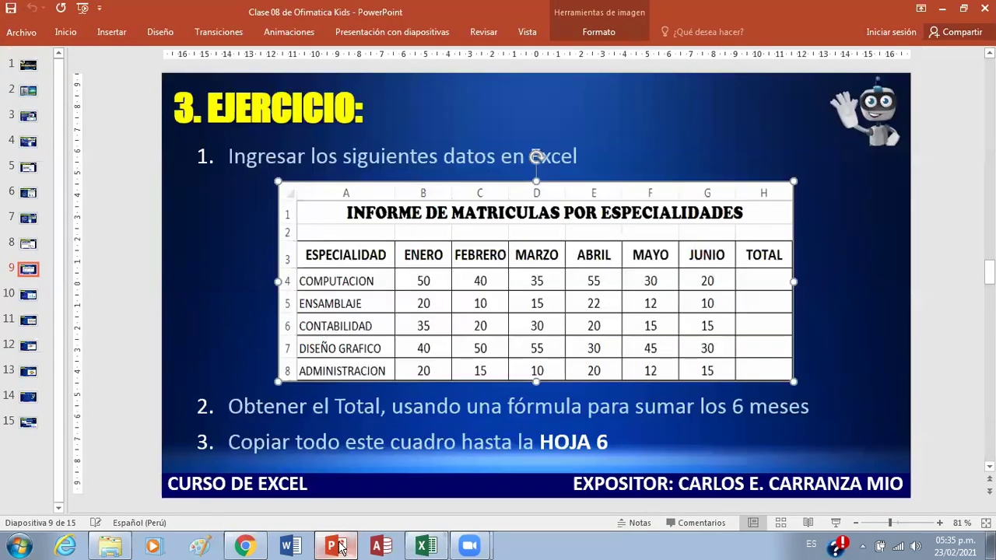
pyautogui.click(31, 293)
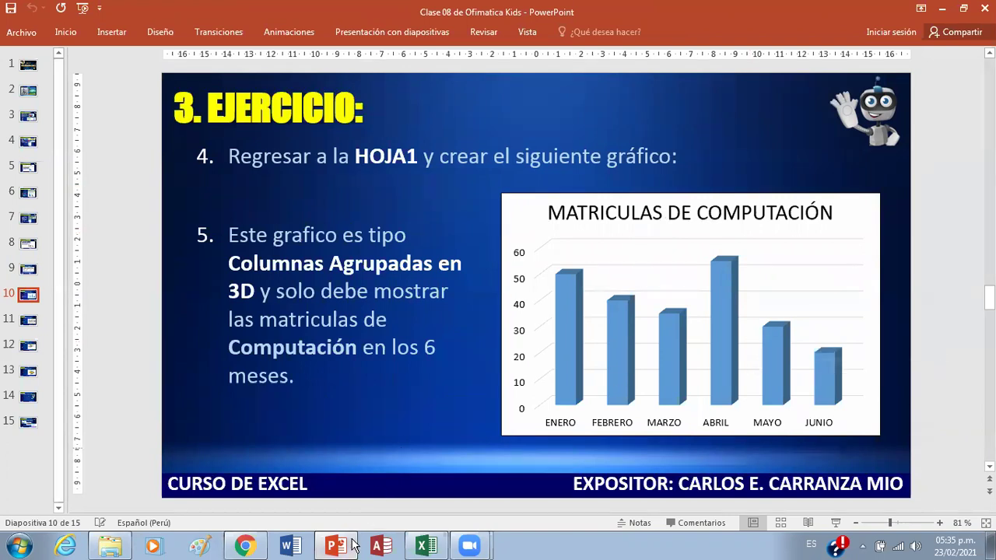
# - Return to the Excel workbook and rename the hardware sales sheet Hoja1 as Ejemplo
pyautogui.click(416, 547)
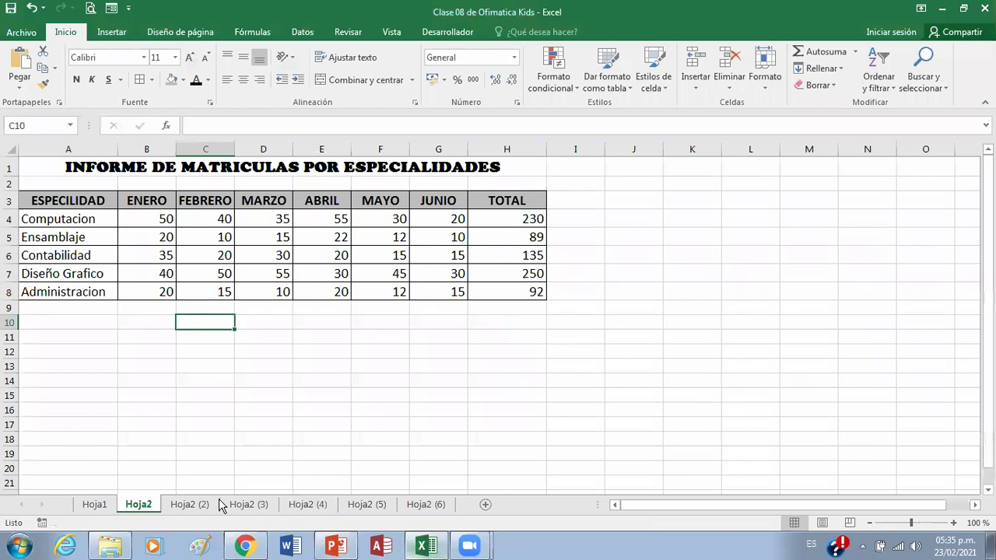
pyautogui.click(97, 505)
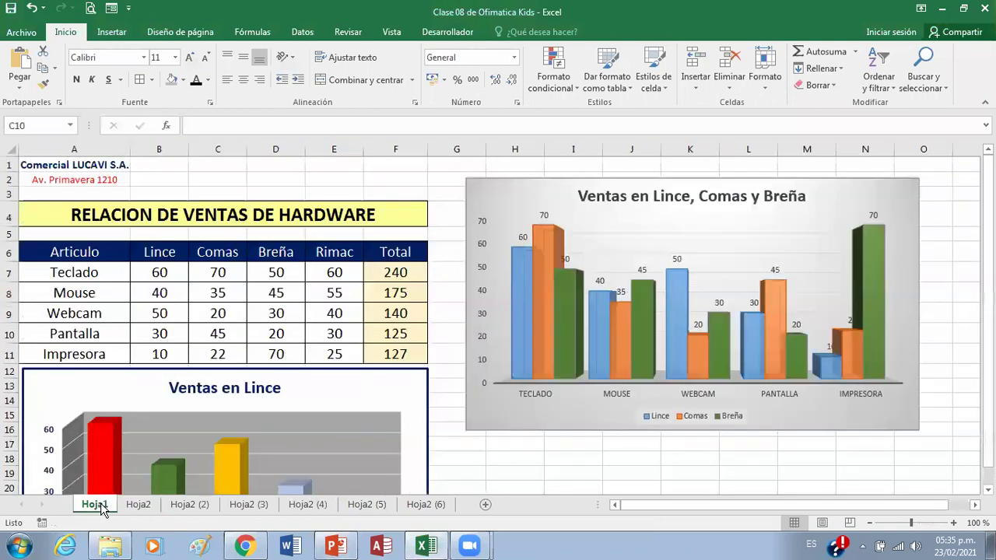
pyautogui.doubleClick(115, 512)
pyautogui.write('Ejemplo')
pyautogui.press('Return')
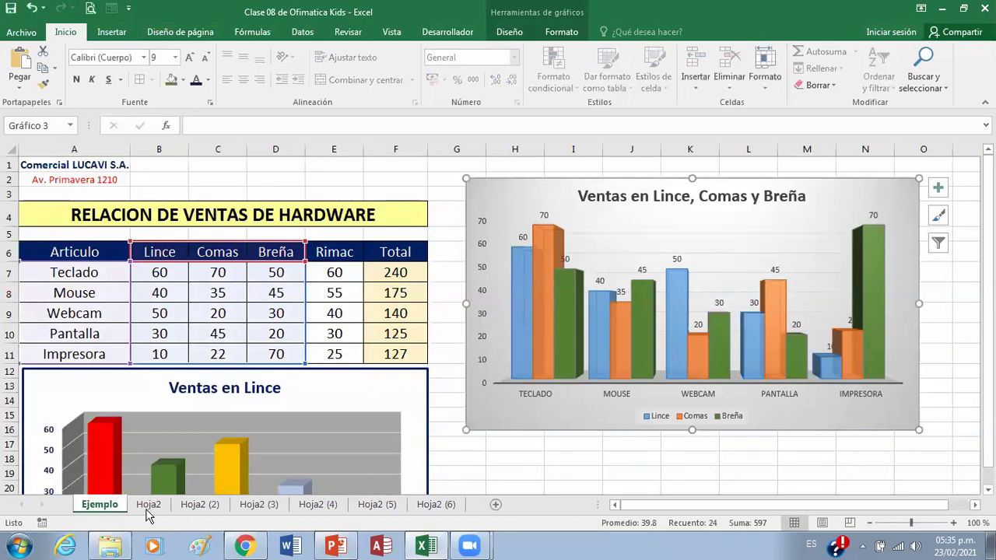
# - Rename the original enrolment sheet Hoja2 as Hoja1
pyautogui.click(147, 510)
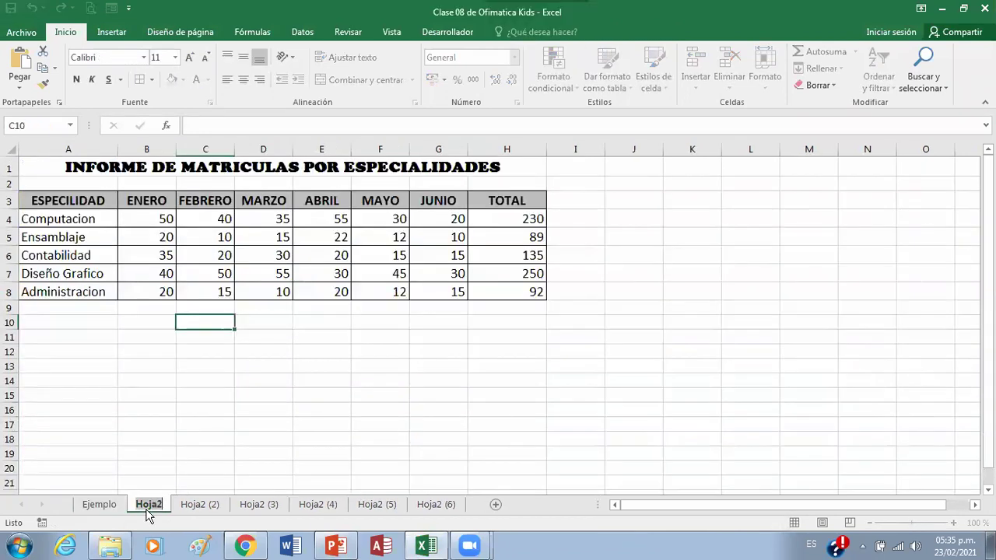
pyautogui.press('BackSpace')
pyautogui.write('1')
pyautogui.press('Return')
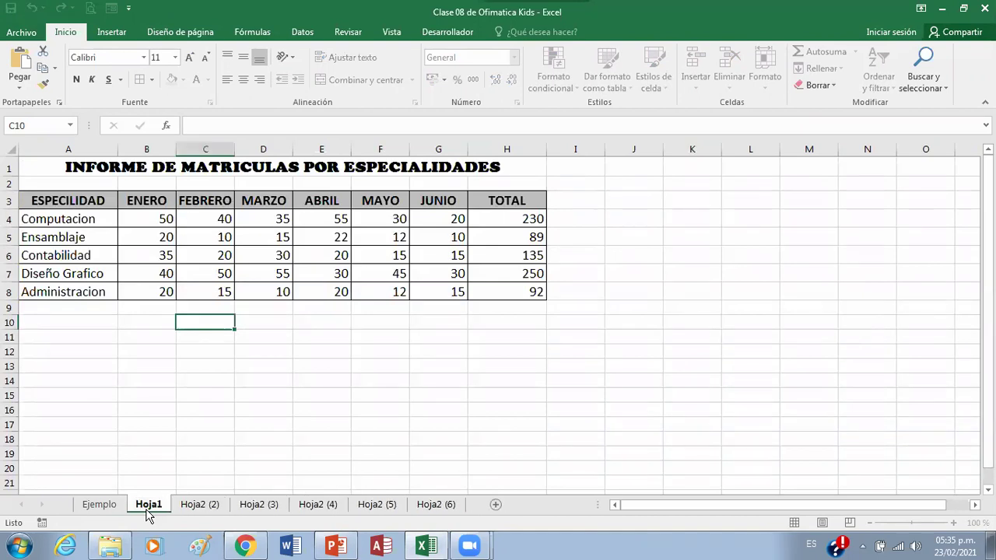
# - Rename the sheet copy Hoja2 (2) as Hoja2
pyautogui.doubleClick(205, 505)
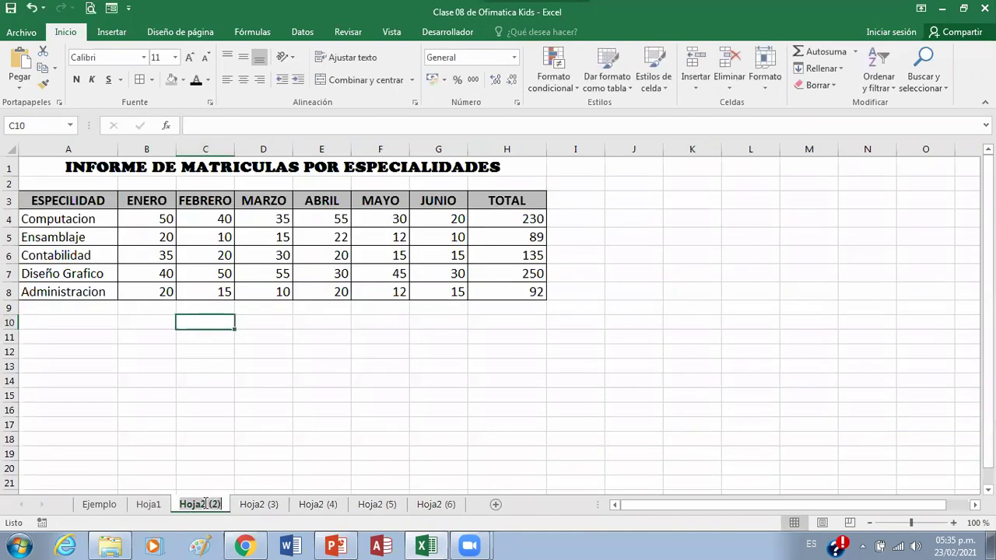
pyautogui.press('End')
pyautogui.press('BackSpace')
pyautogui.press('BackSpace')
pyautogui.press('BackSpace')
pyautogui.press('BackSpace')
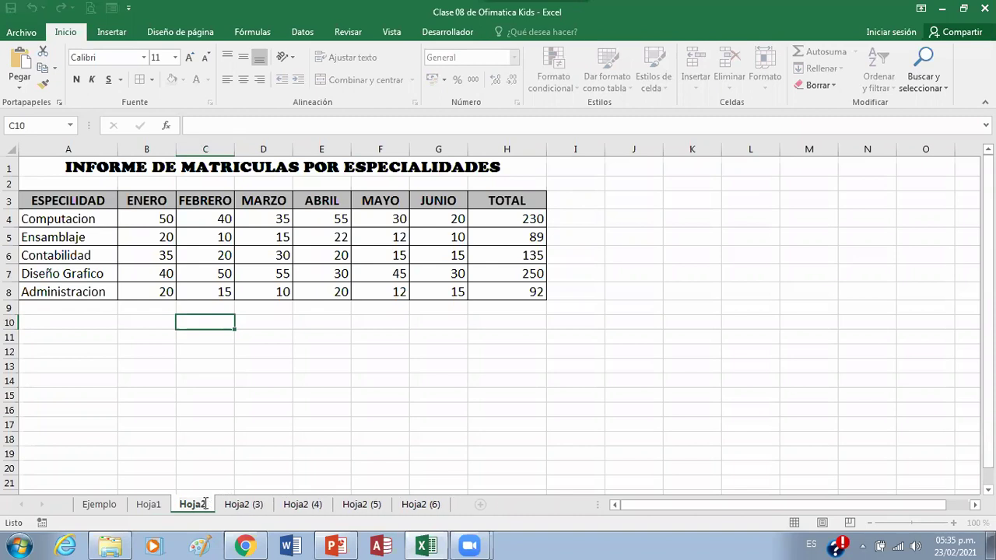
pyautogui.press('Return')
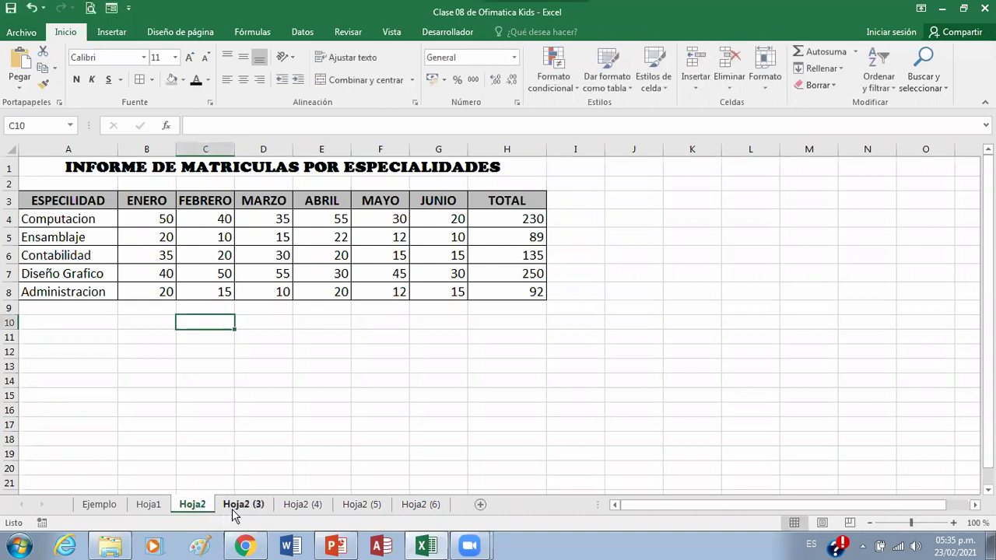
# - Rename the sheet copy Hoja2 (3) as Hoja3
pyautogui.click(233, 505)
pyautogui.doubleClick(234, 505)
pyautogui.click(247, 508)
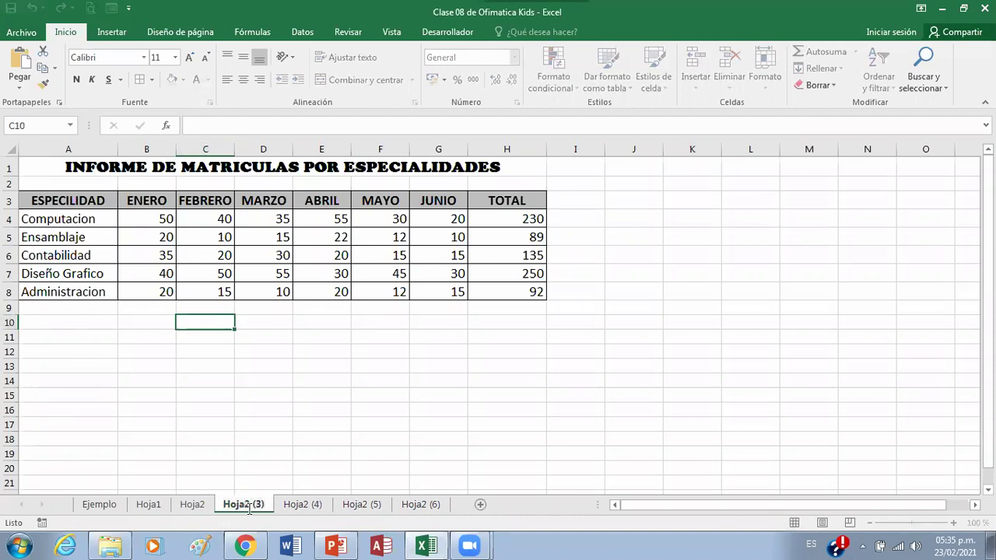
pyautogui.press('End')
pyautogui.press('BackSpace')
pyautogui.press('BackSpace')
pyautogui.press('BackSpace')
pyautogui.press('BackSpace')
pyautogui.press('BackSpace')
pyautogui.write('3')
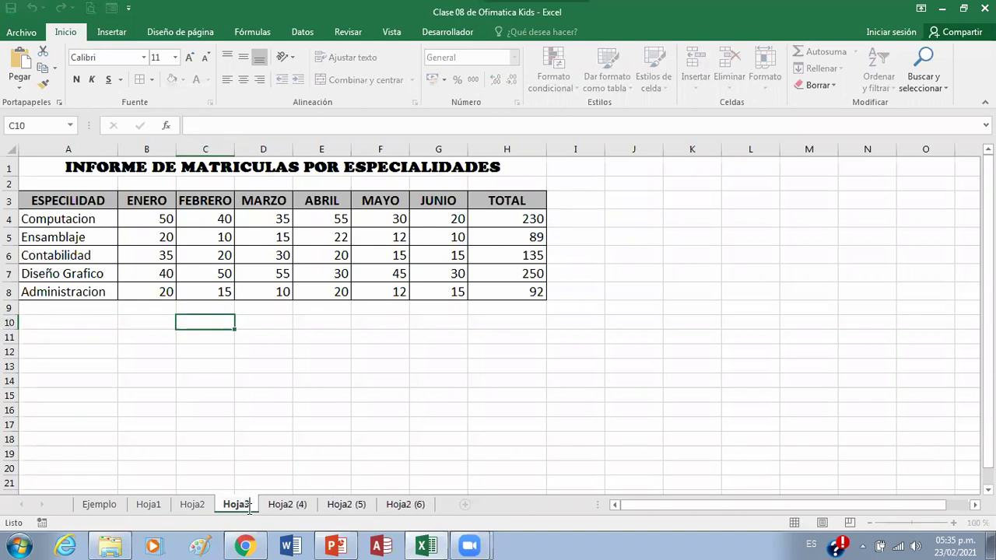
pyautogui.press('Return')
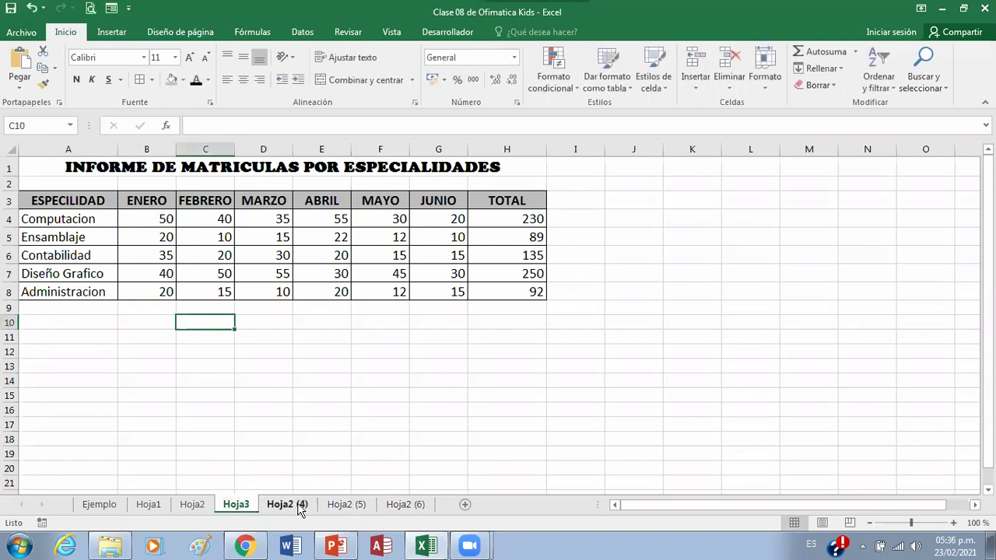
# - Rename the sheet copy Hoja2 (4) as Hoja4
pyautogui.doubleClick(300, 506)
pyautogui.click(305, 504)
pyautogui.press('BackSpace')
pyautogui.press('BackSpace')
pyautogui.press('BackSpace')
pyautogui.press('BackSpace')
pyautogui.press('BackSpace')
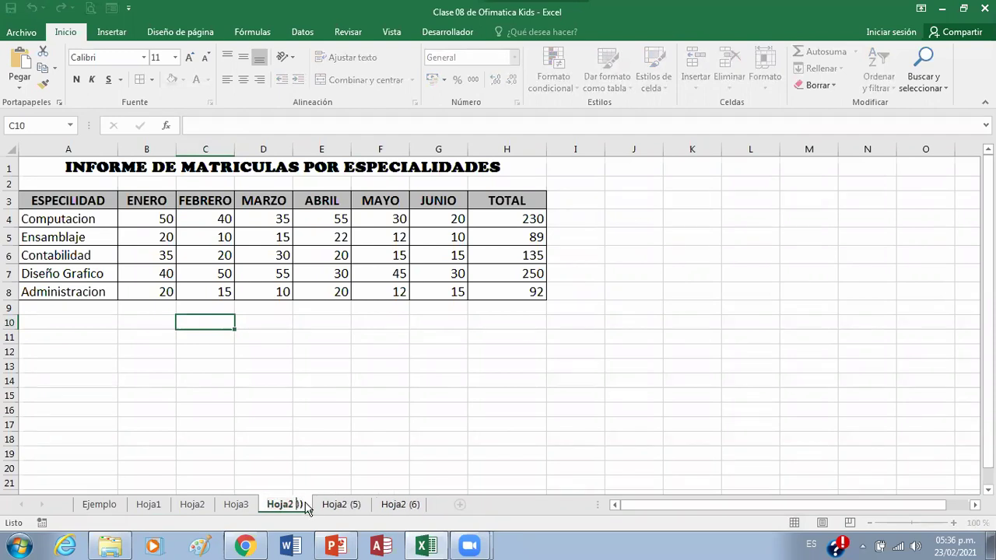
pyautogui.write('4')
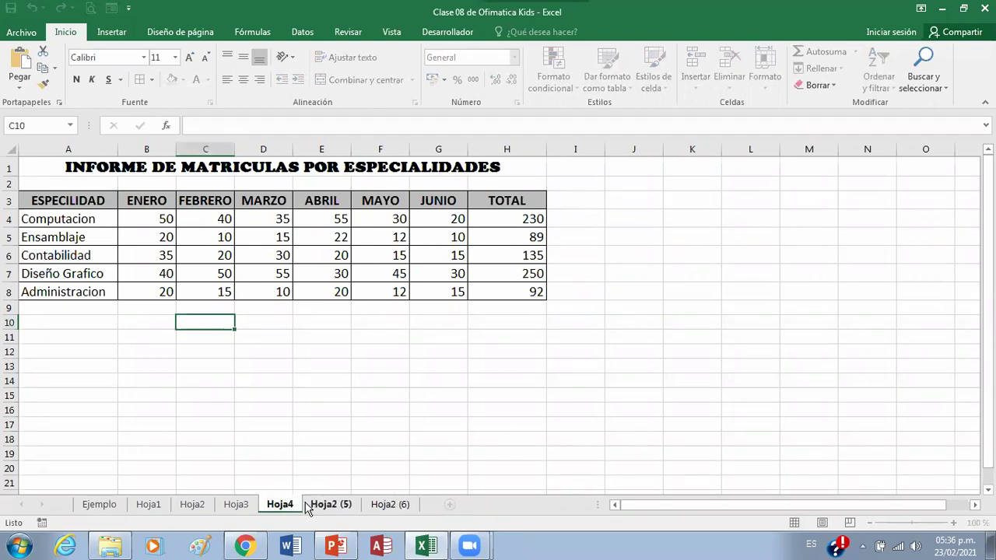
pyautogui.press('Return')
# - Rename the sheet copy Hoja2 (5) as Hoja5
pyautogui.doubleClick(328, 506)
pyautogui.click(339, 506)
pyautogui.press('BackSpace')
pyautogui.press('BackSpace')
pyautogui.press('BackSpace')
pyautogui.press('BackSpace')
pyautogui.press('BackSpace')
pyautogui.write('5')
pyautogui.press('Return')
# - Rename the sheet copy Hoja2 (6) as Hoja6
pyautogui.doubleClick(373, 506)
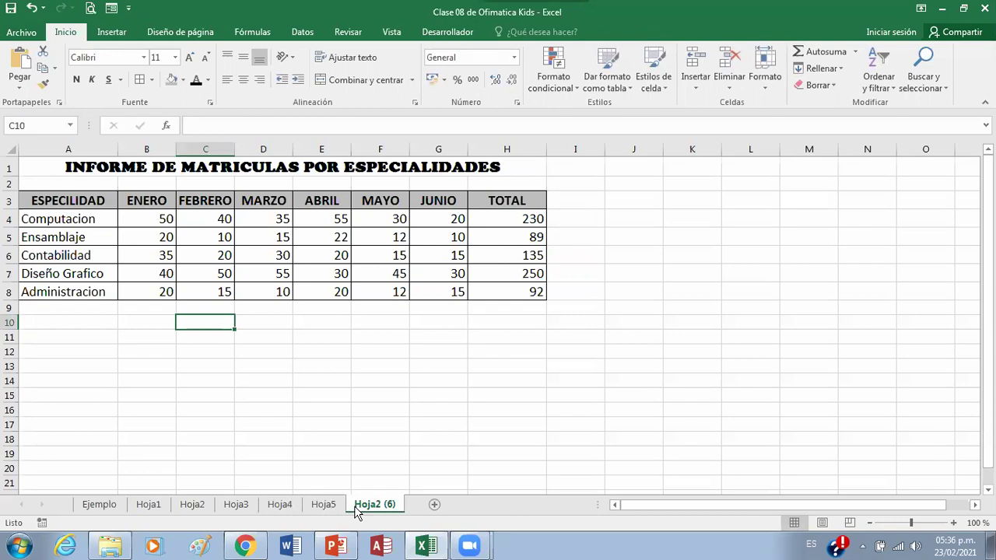
pyautogui.click(377, 504)
pyautogui.press('BackSpace')
pyautogui.press('Delete')
pyautogui.press('Delete')
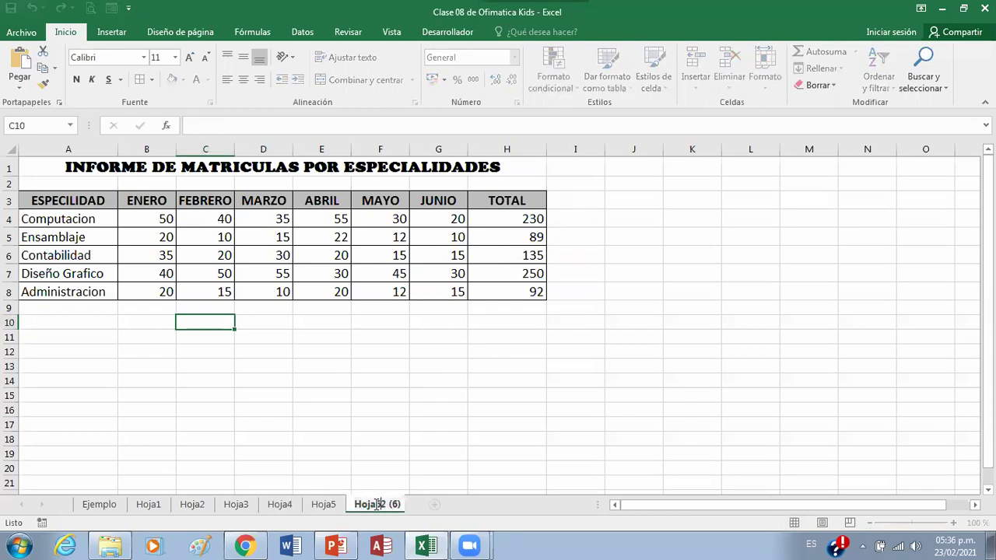
pyautogui.press('Delete')
pyautogui.press('Return')
# - Go to Hoja1, review the Computación 3D column chart instructions in PowerPoint, and return to Excel
pyautogui.click(160, 506)
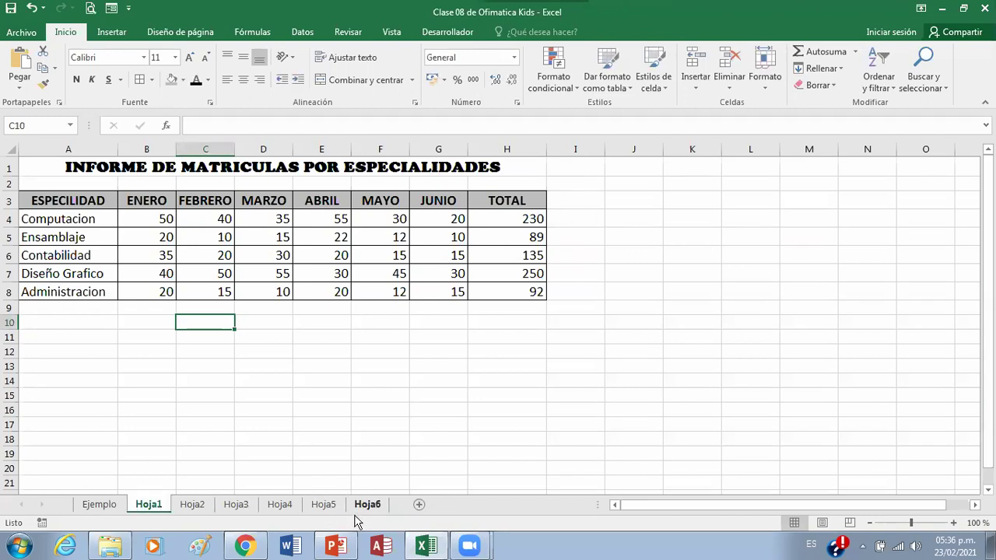
pyautogui.click(337, 546)
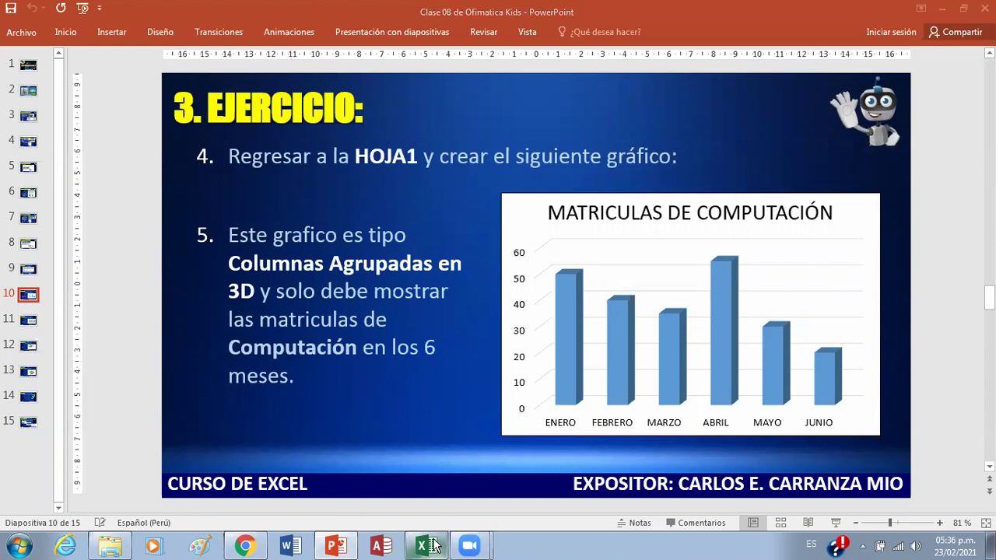
pyautogui.click(432, 538)
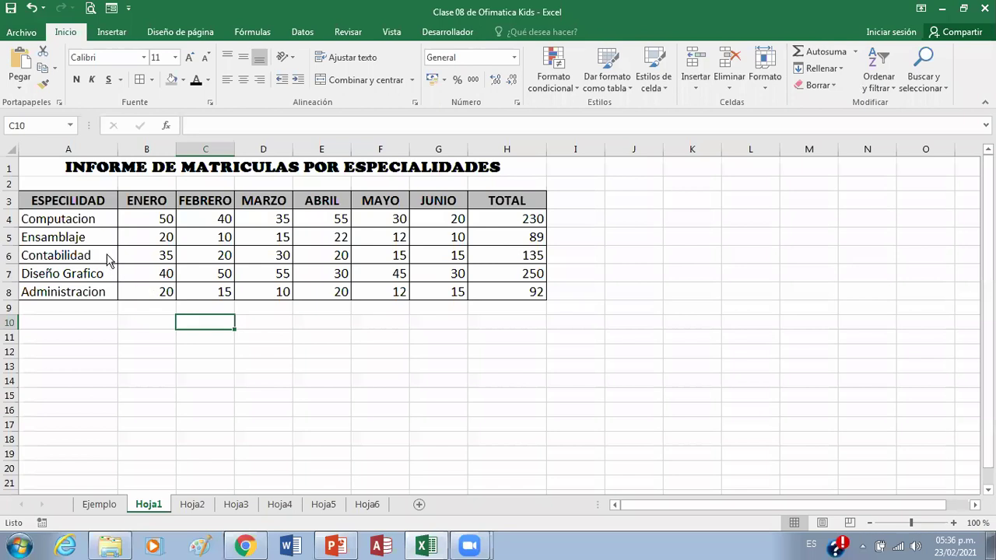
# - Select the month headers and Computacion row, A3:G4, on Hoja1 and compare with the sample chart in PowerPoint
pyautogui.moveTo(93, 199); pyautogui.dragTo(136, 292)
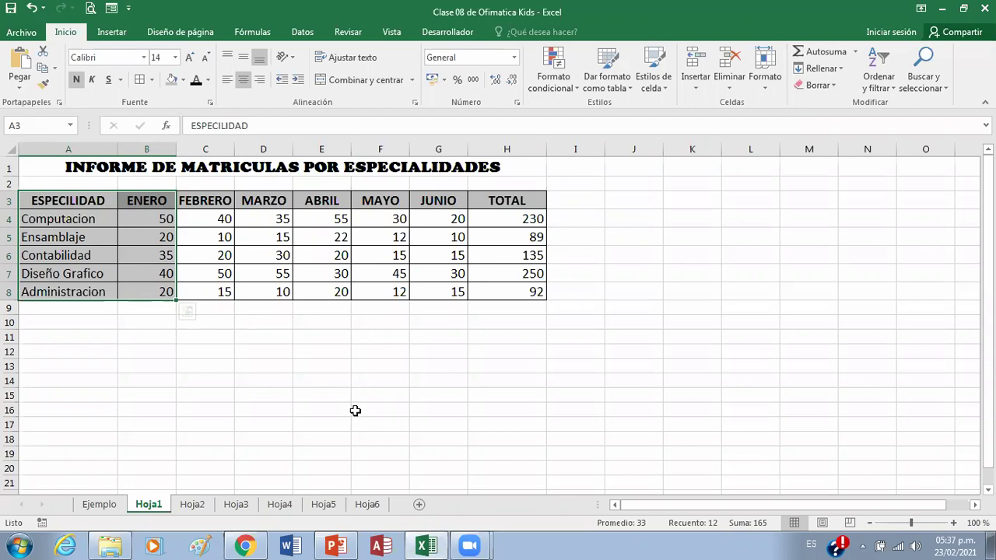
pyautogui.click(303, 393)
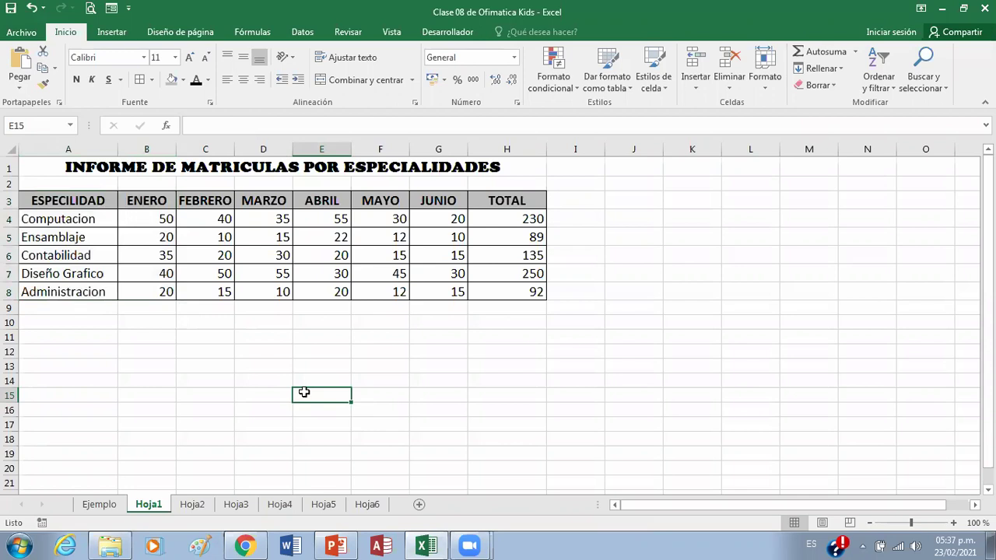
pyautogui.click(96, 203)
pyautogui.moveTo(96, 203); pyautogui.dragTo(456, 218)
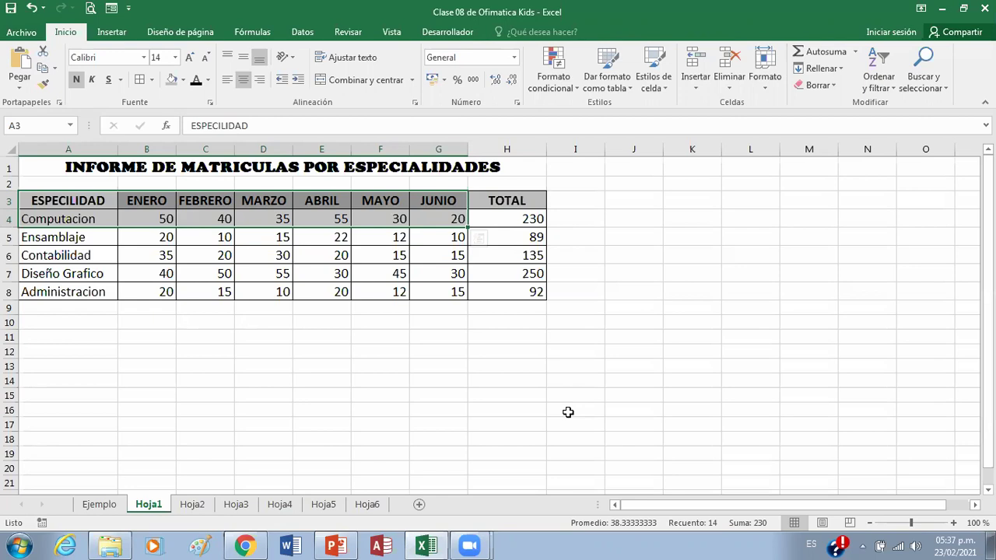
pyautogui.click(335, 547)
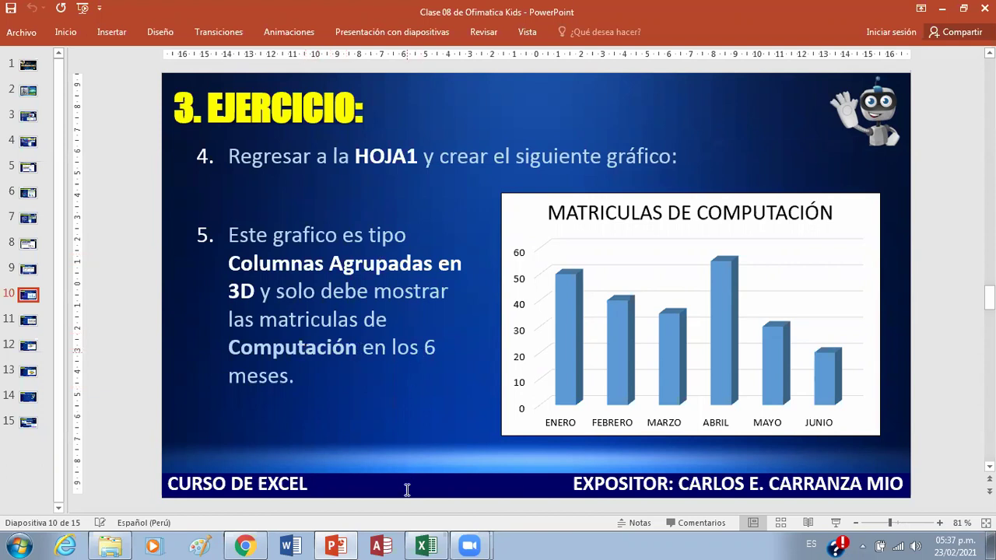
pyautogui.click(431, 547)
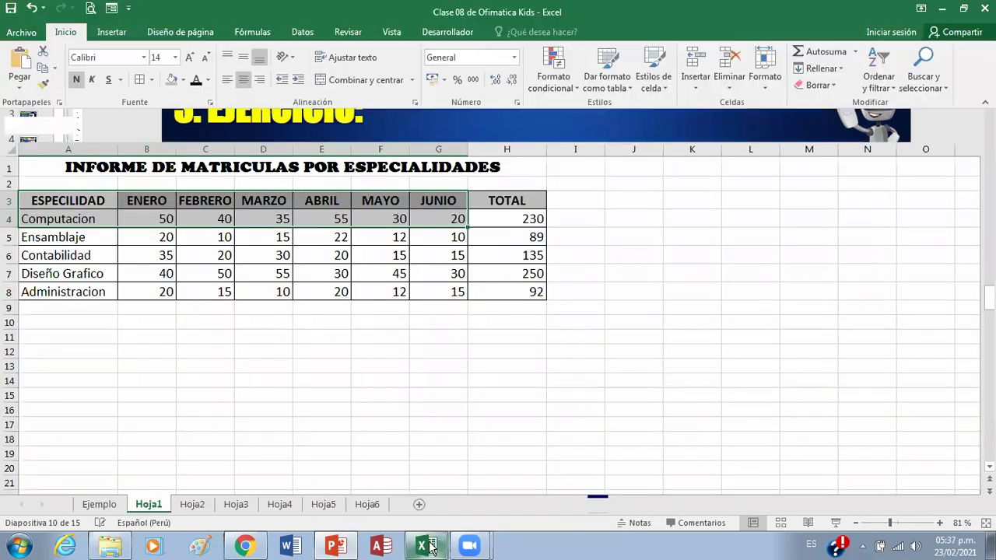